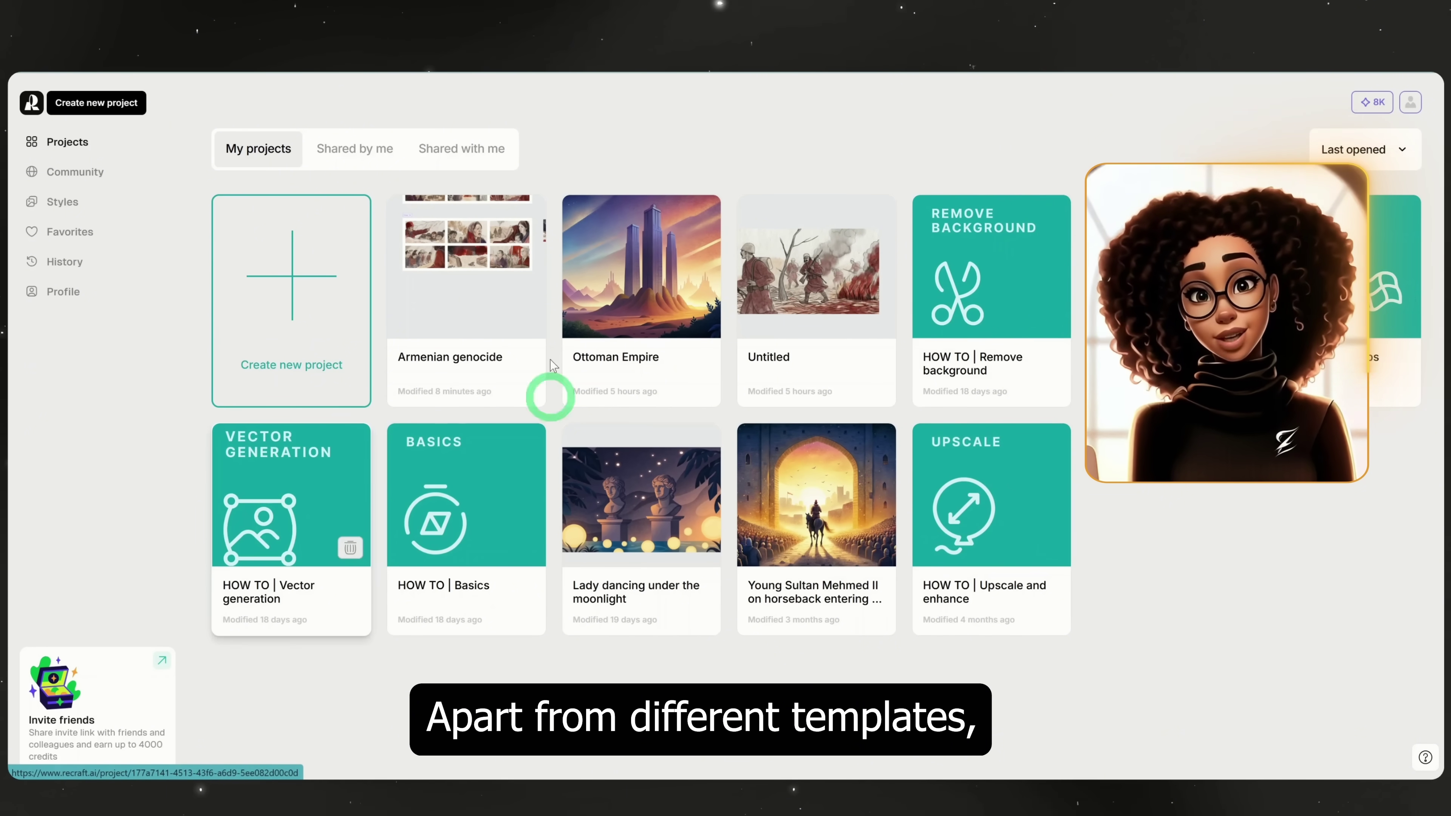
Step: Open the 'HOW TO | Remove background' tutorial project, then bring up Recraft's main navigation menu
left_click(983, 257)
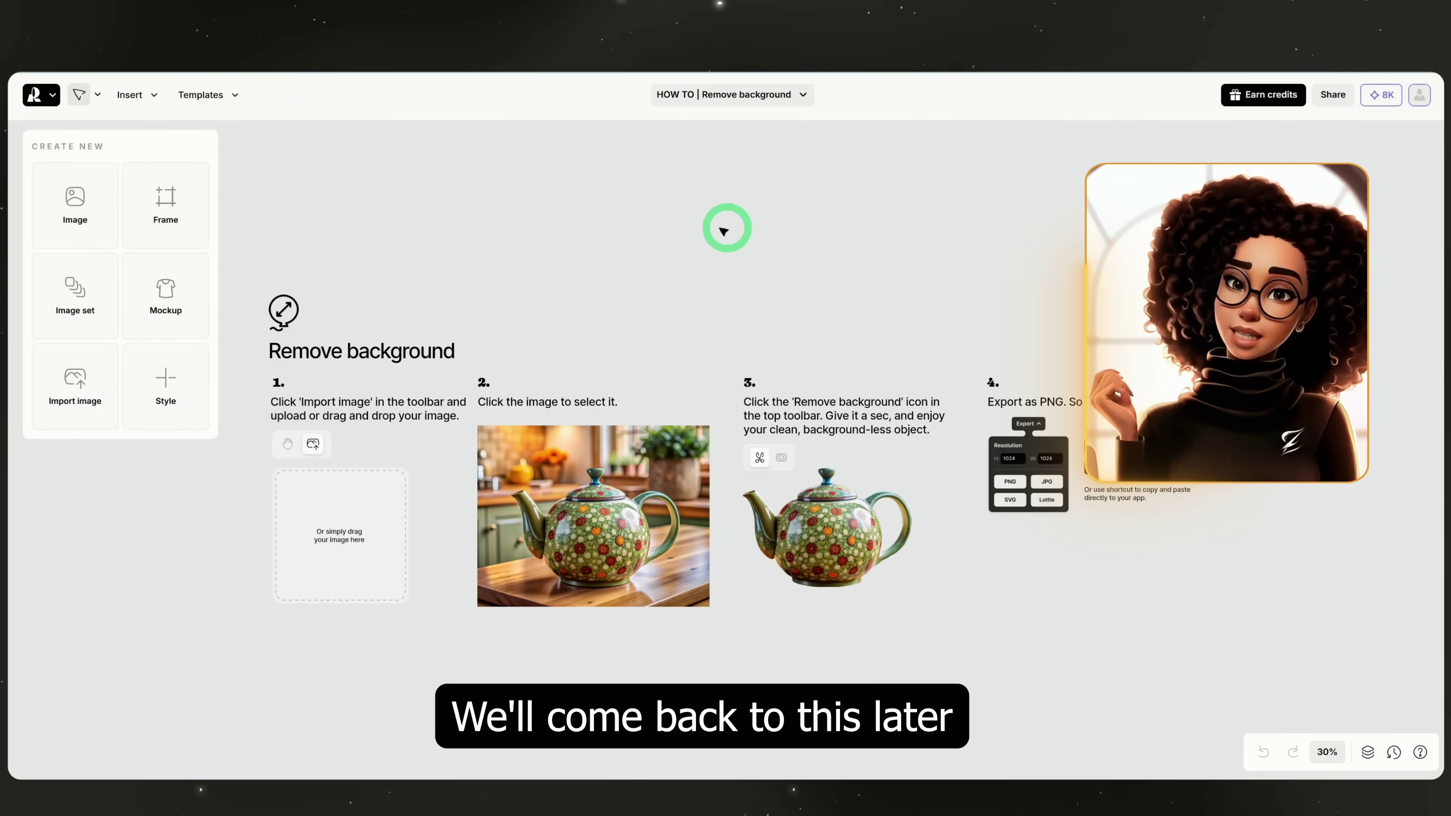
left_click(42, 94)
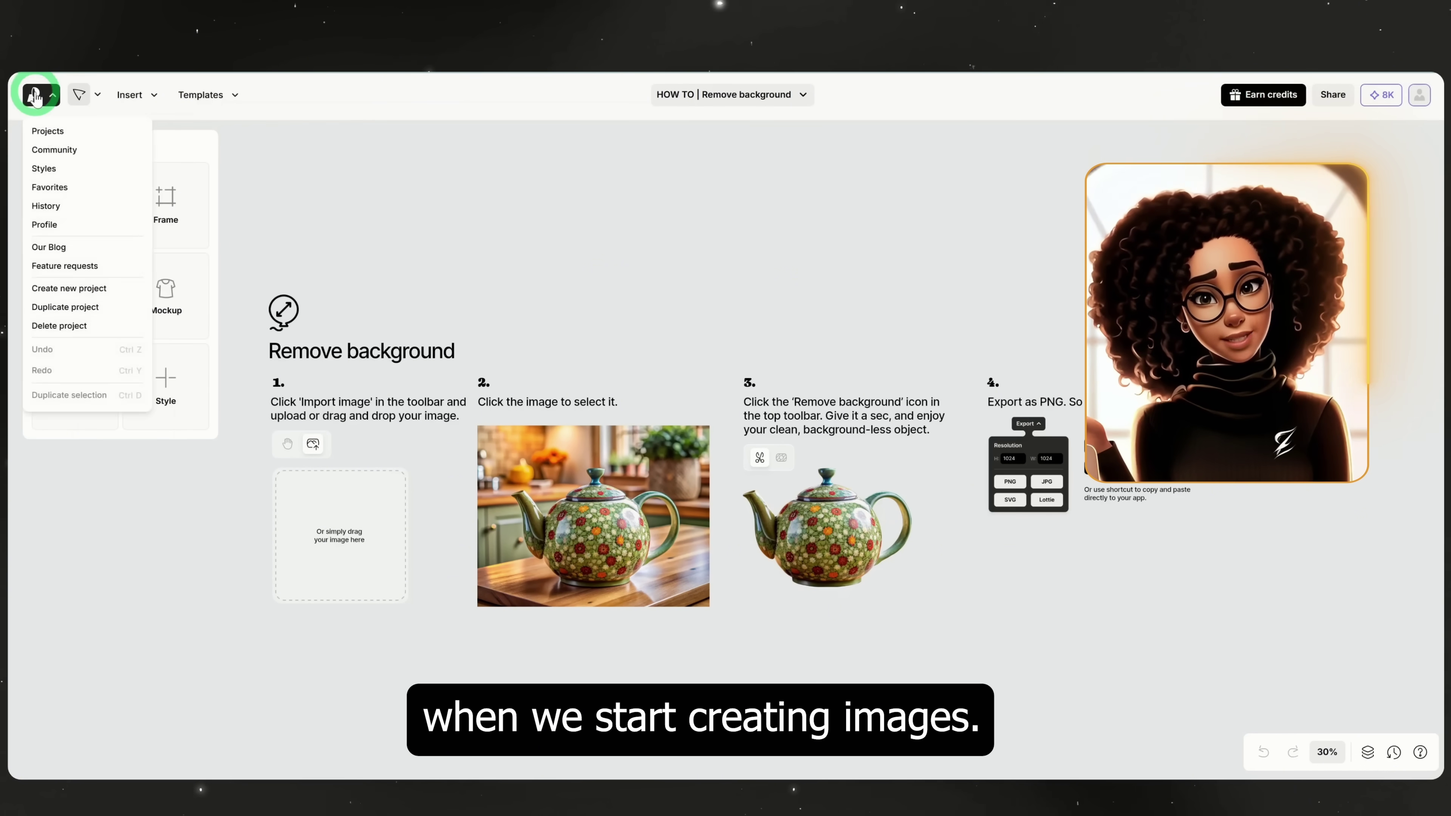
left_click(51, 129)
Step: Go to the Community gallery and scroll through its images
left_click(74, 182)
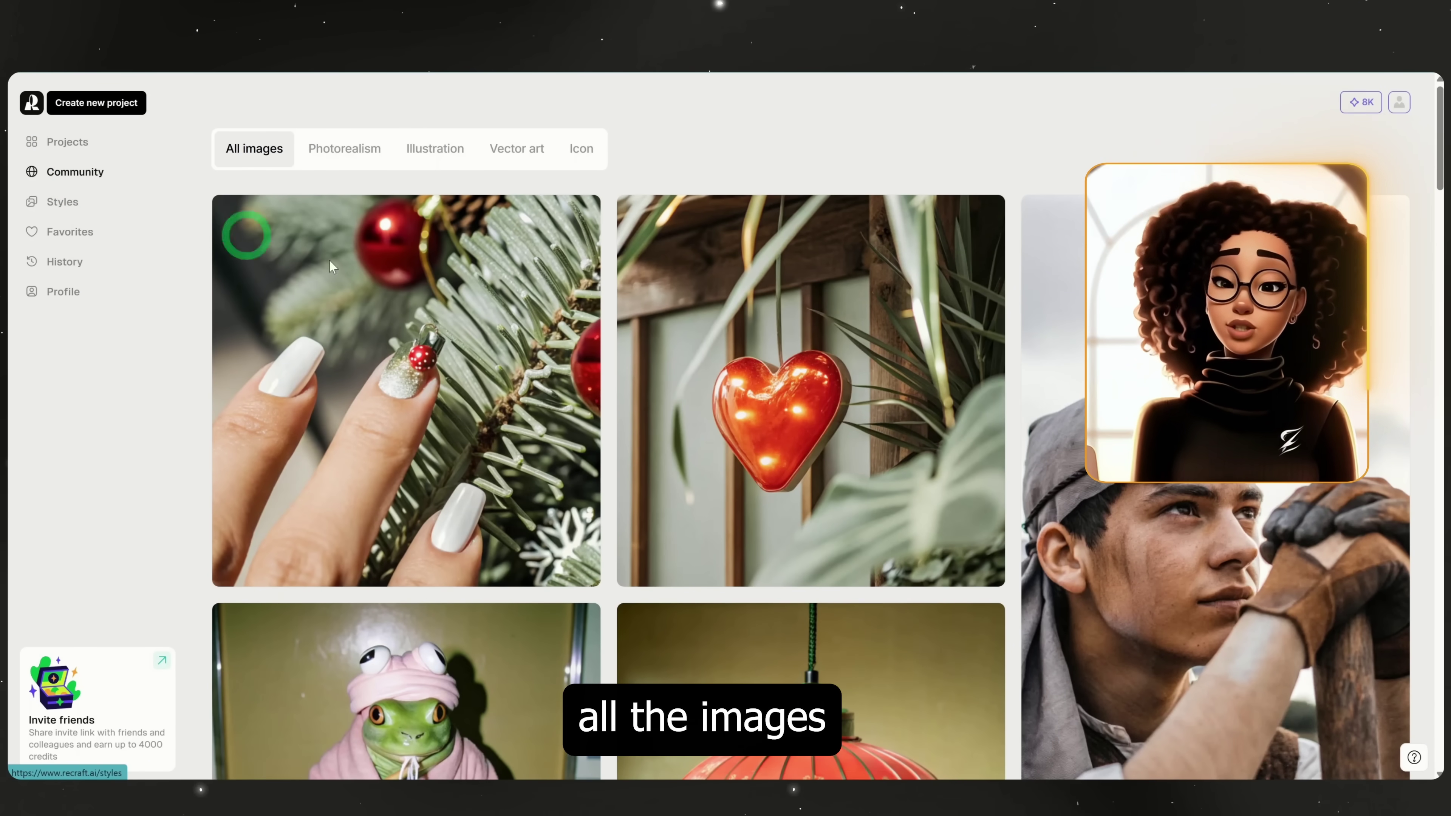
scroll(917, 400, "down", 10)
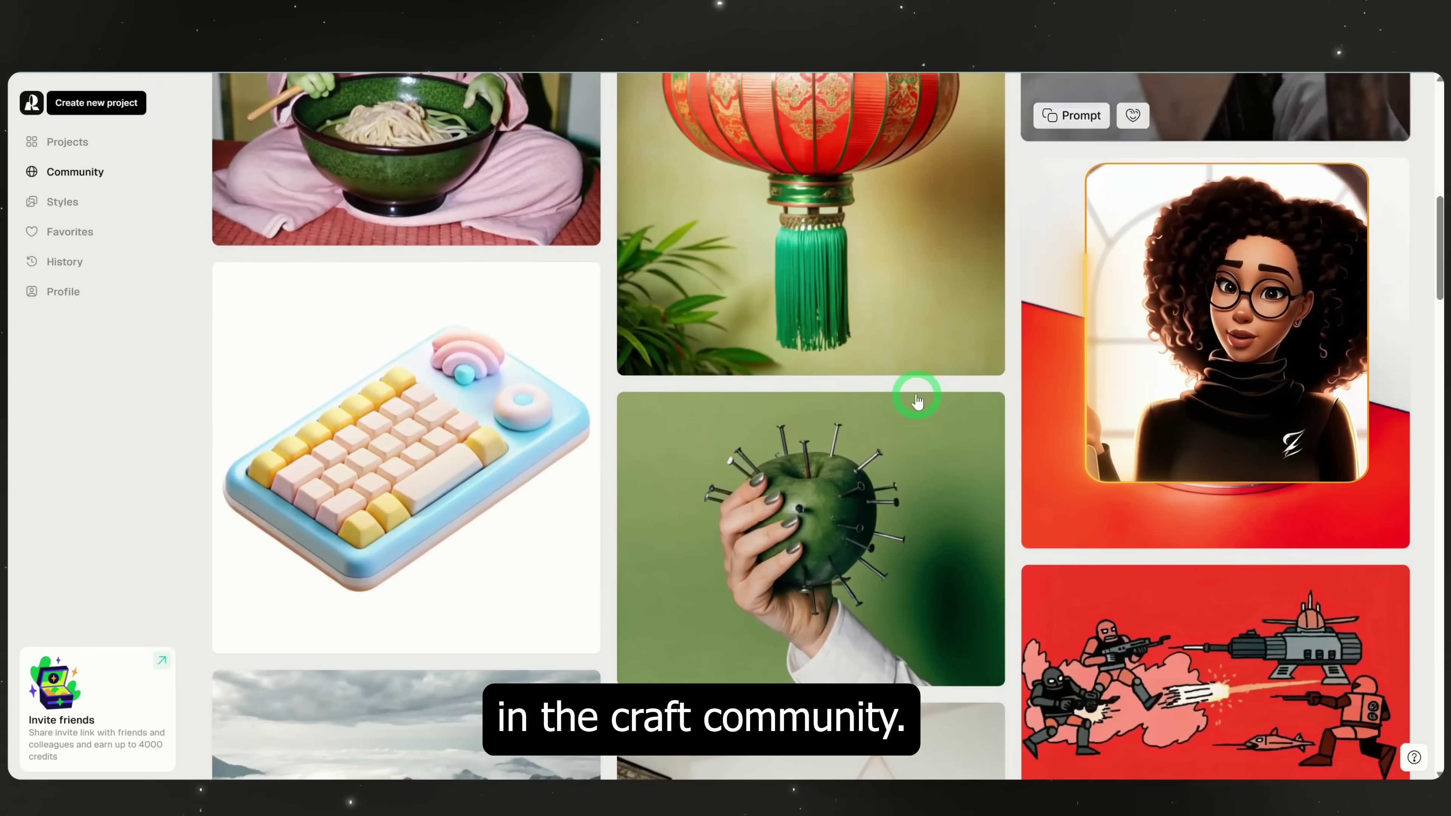
mouse_move(917, 400)
scroll(916, 400, "up", 12)
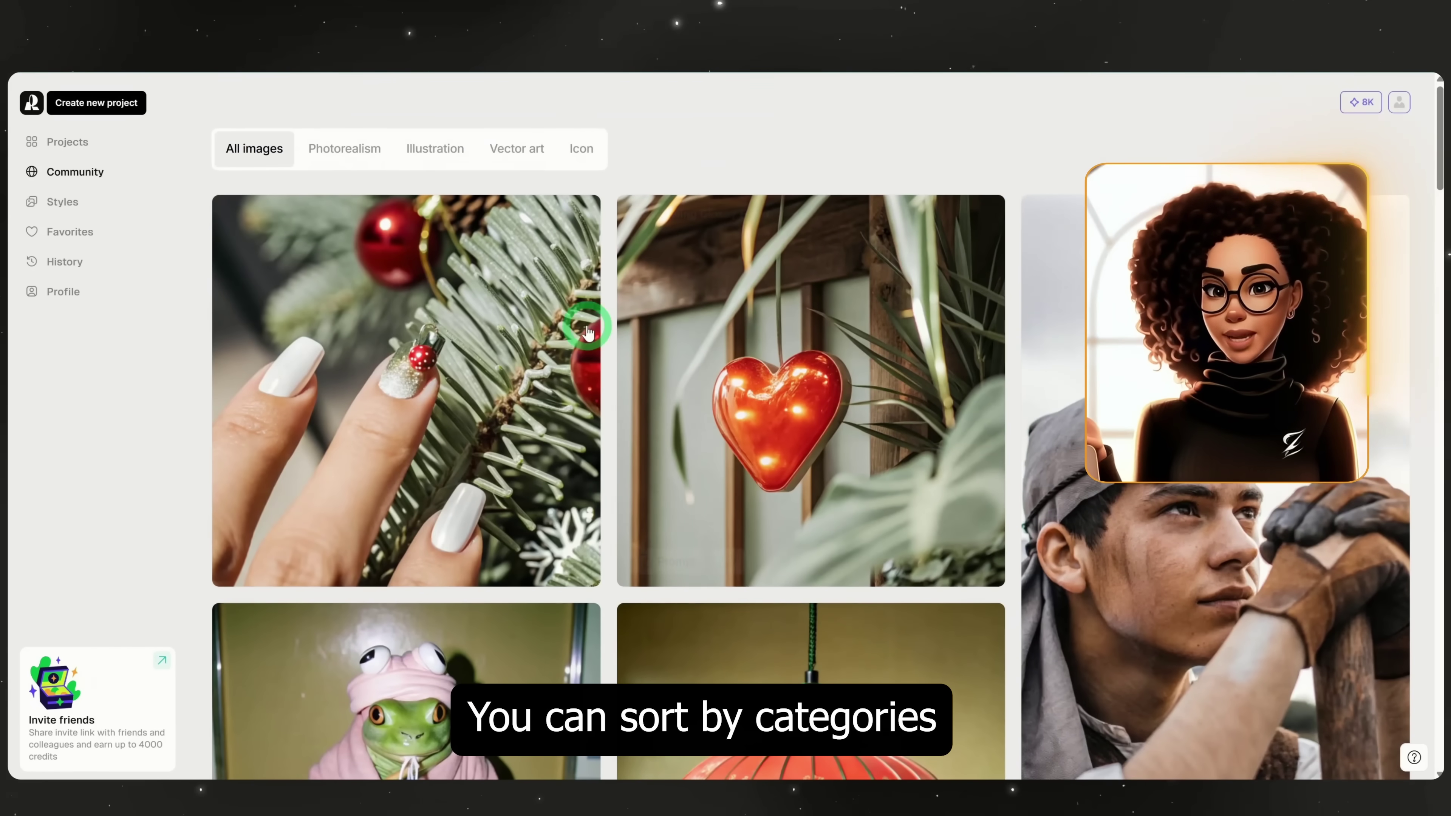
Step: Filter community images by Photorealism, Illustration, Vector art and Icon, ending on Vector art
left_click(325, 166)
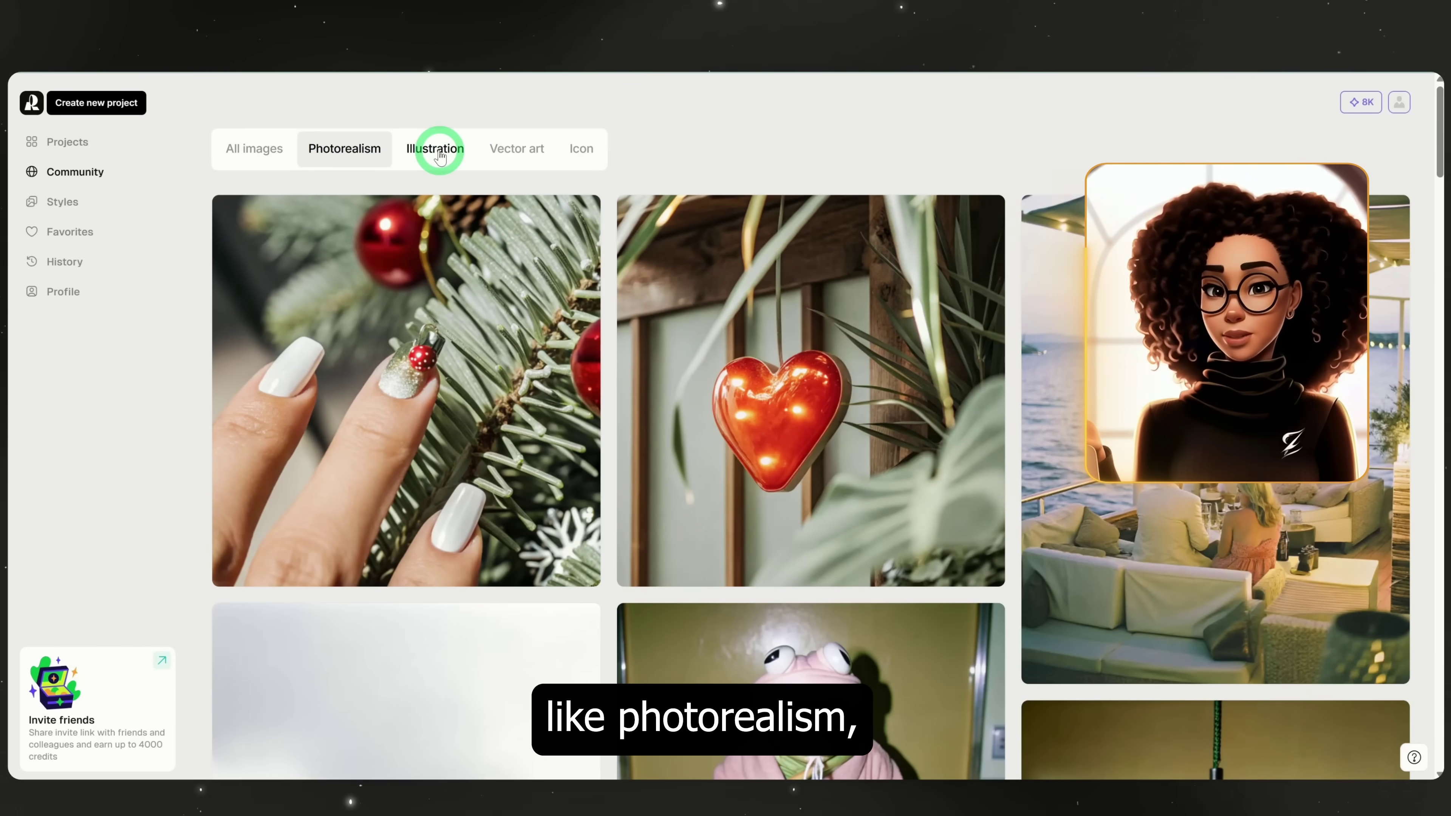
left_click(438, 151)
left_click(501, 147)
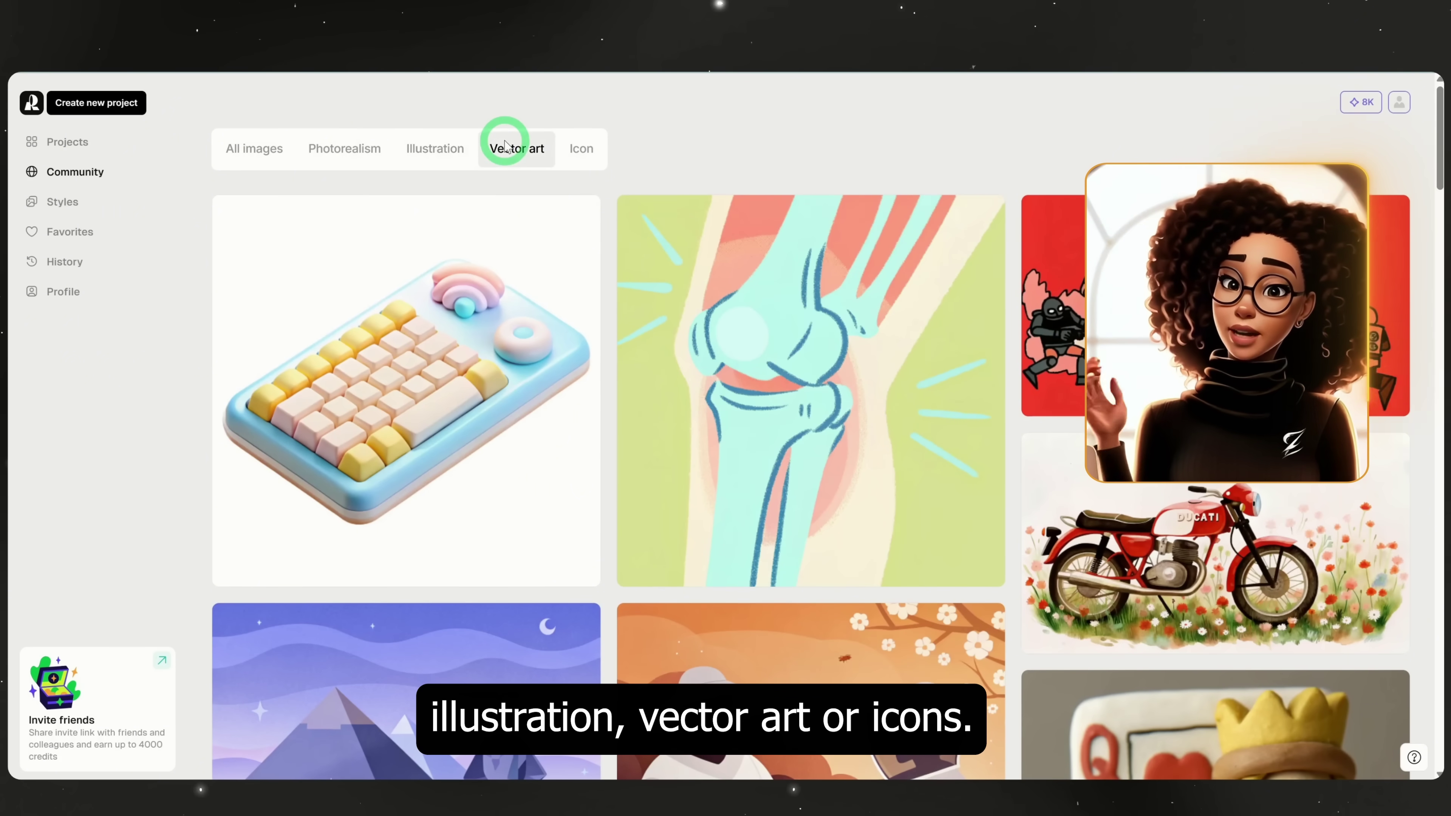
left_click(572, 148)
left_click(527, 153)
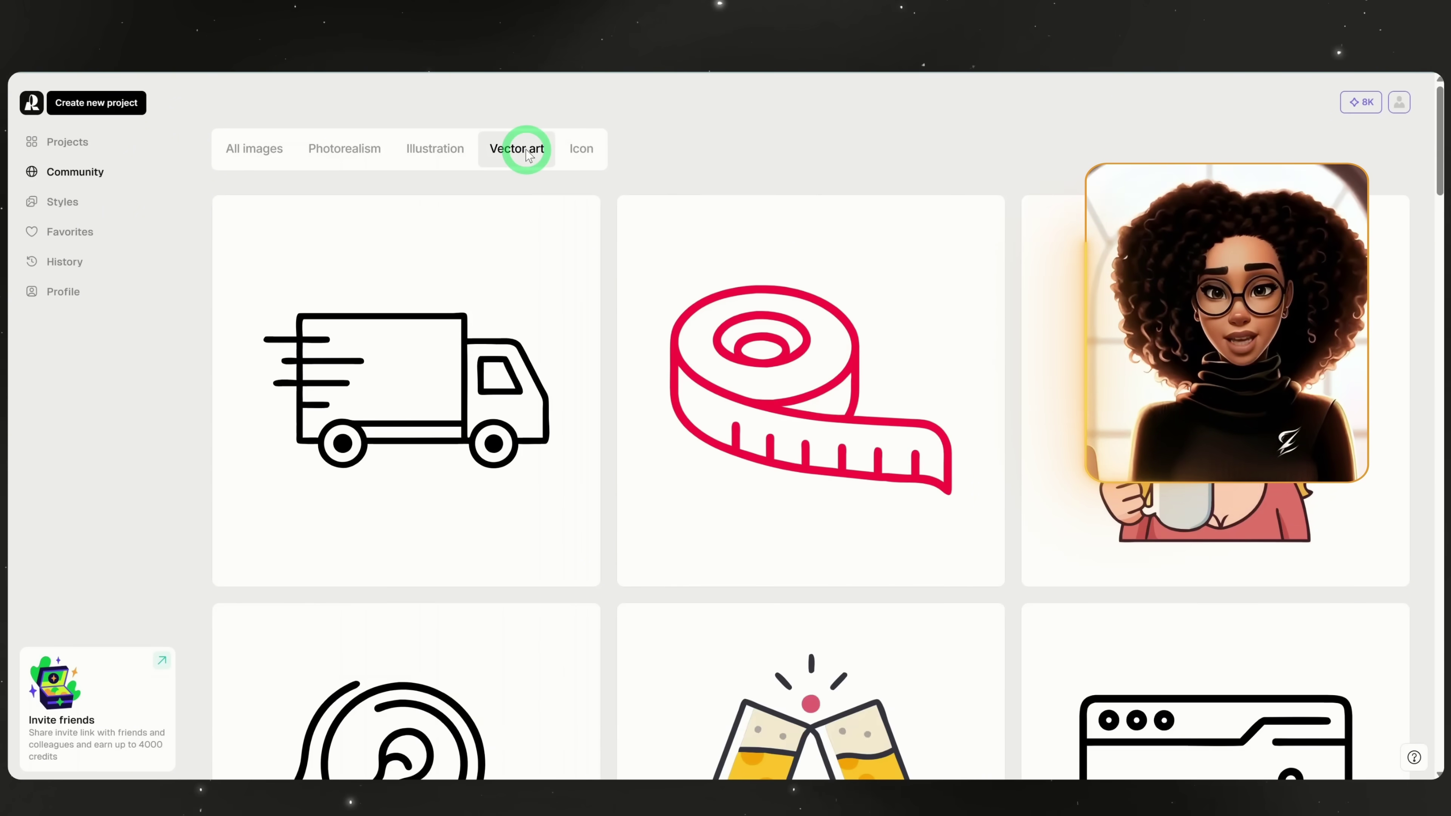
Step: Scroll the vector art images, then bring up the Styles feed
scroll(935, 380, "down", 8)
scroll(935, 380, "down", 12)
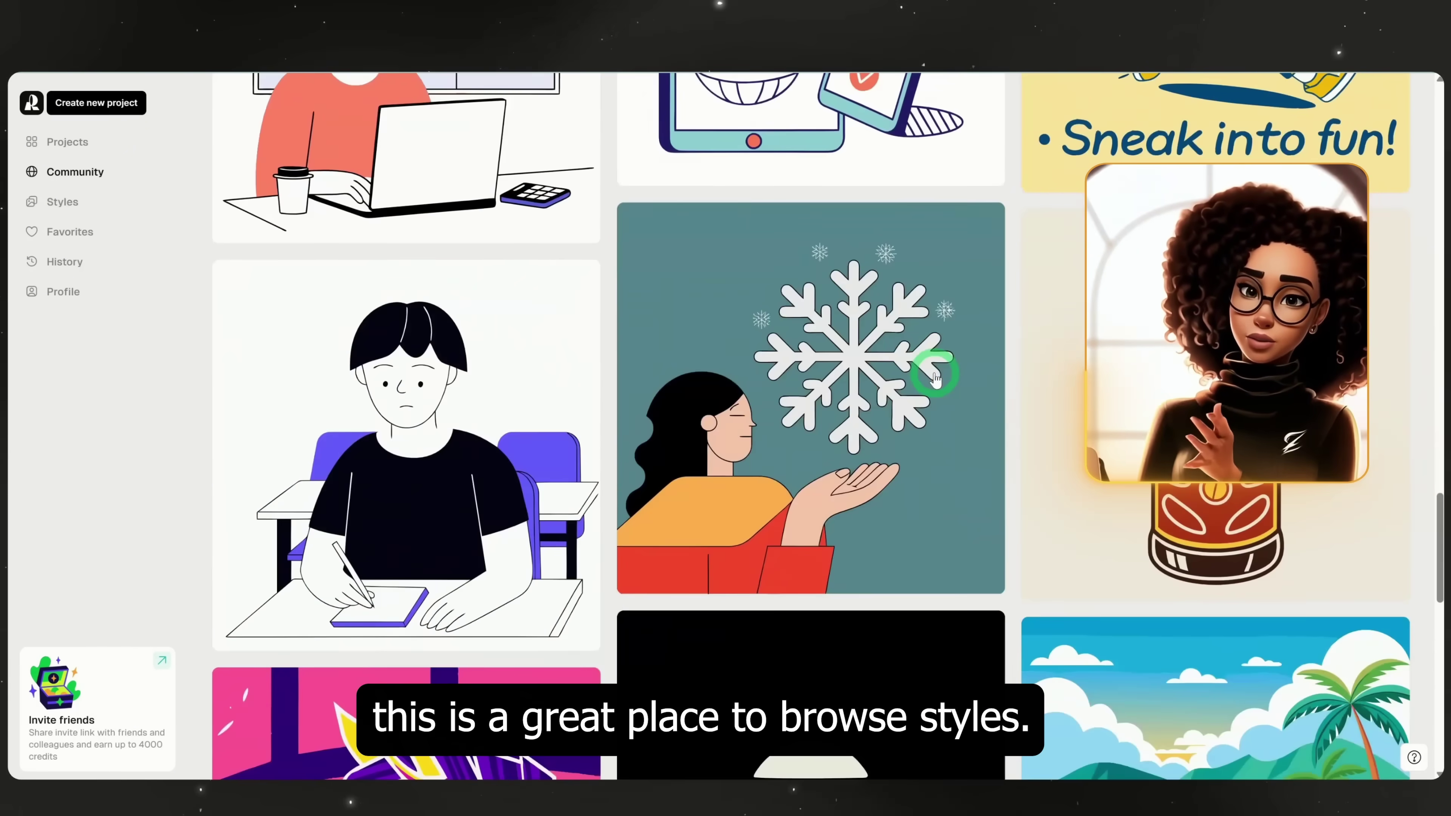
left_click(62, 202)
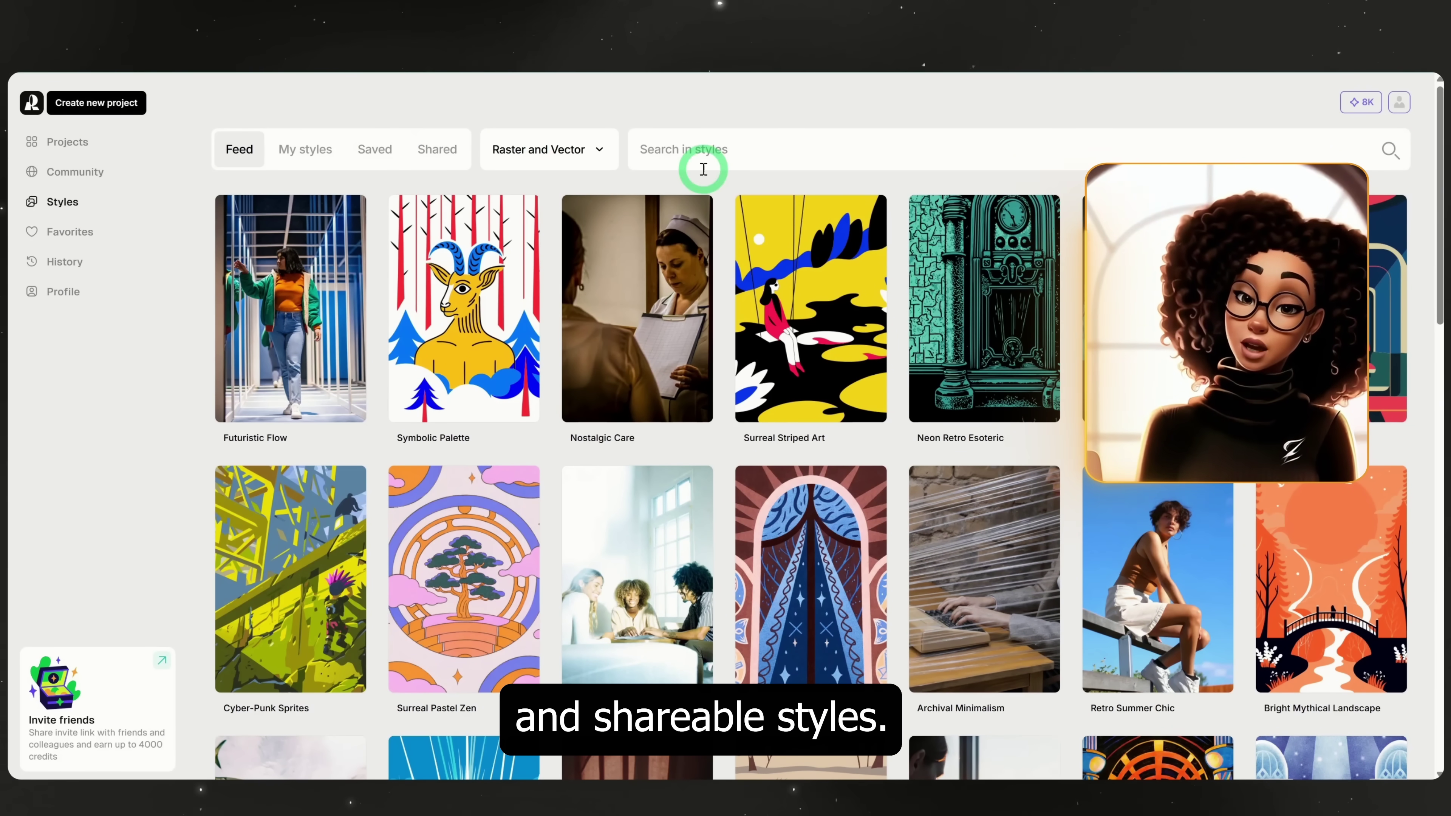
Step: Filter the styles feed to Illustration only
left_click(242, 157)
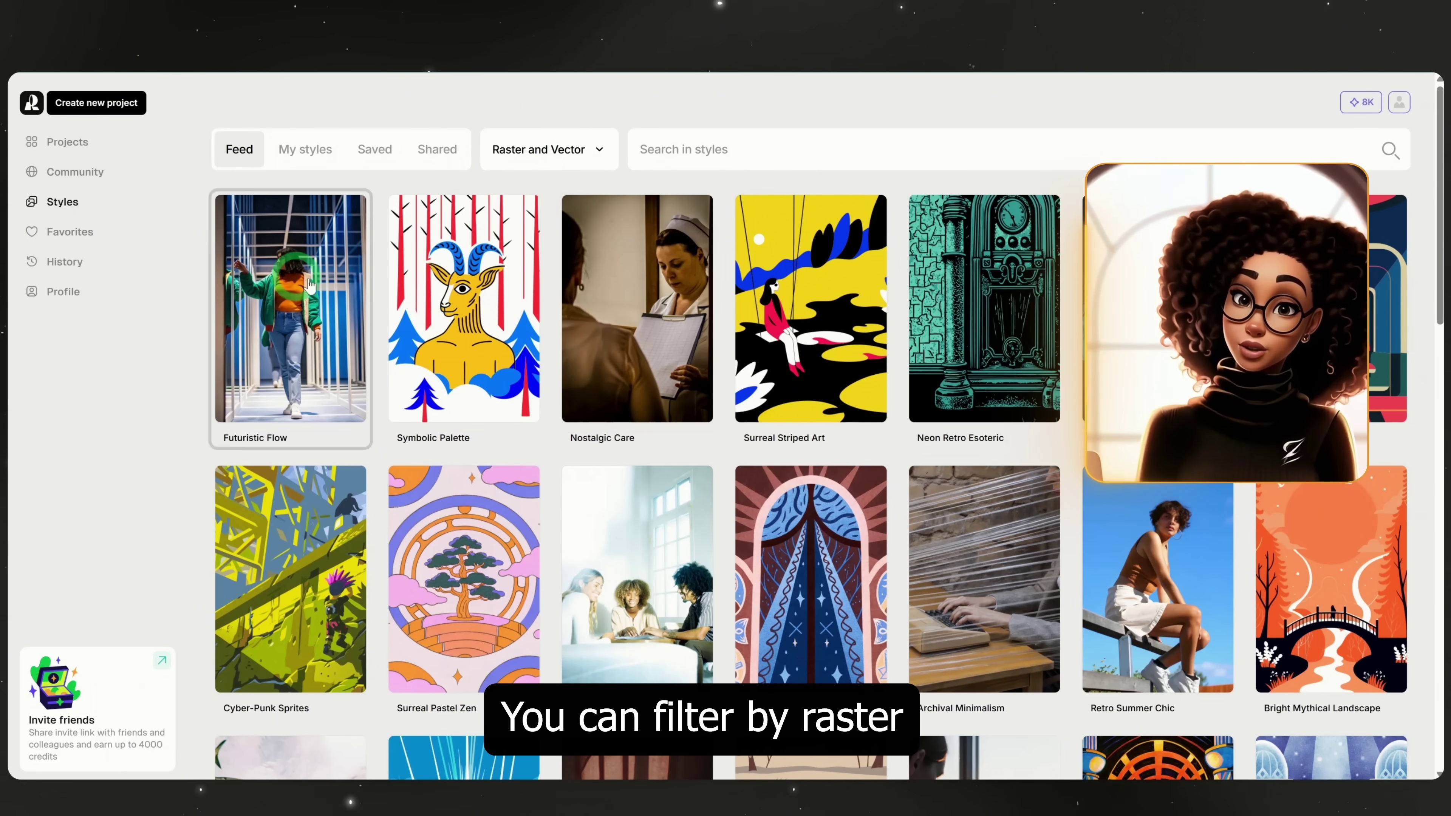
left_click(591, 153)
left_click(551, 205)
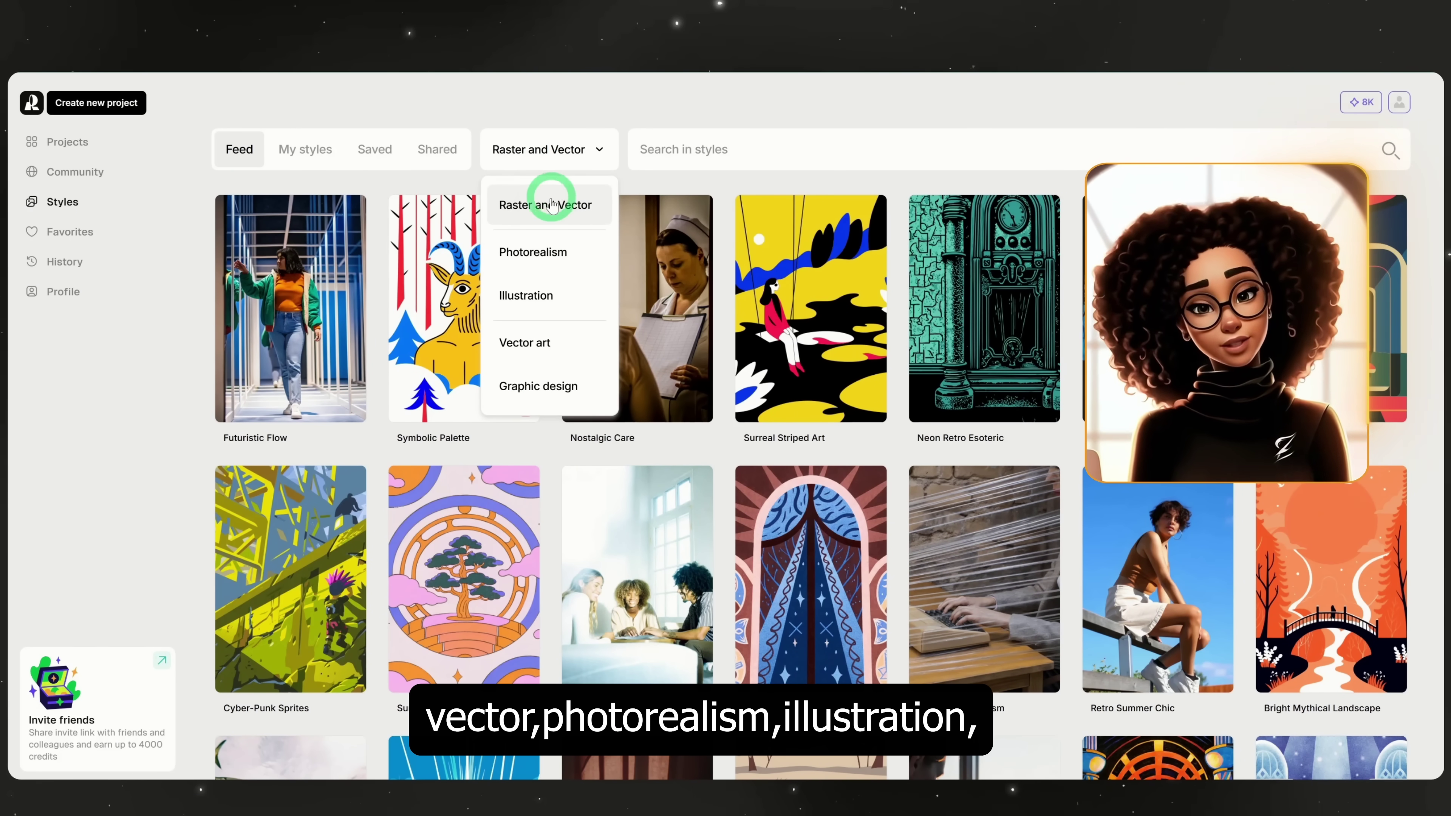
left_click(562, 249)
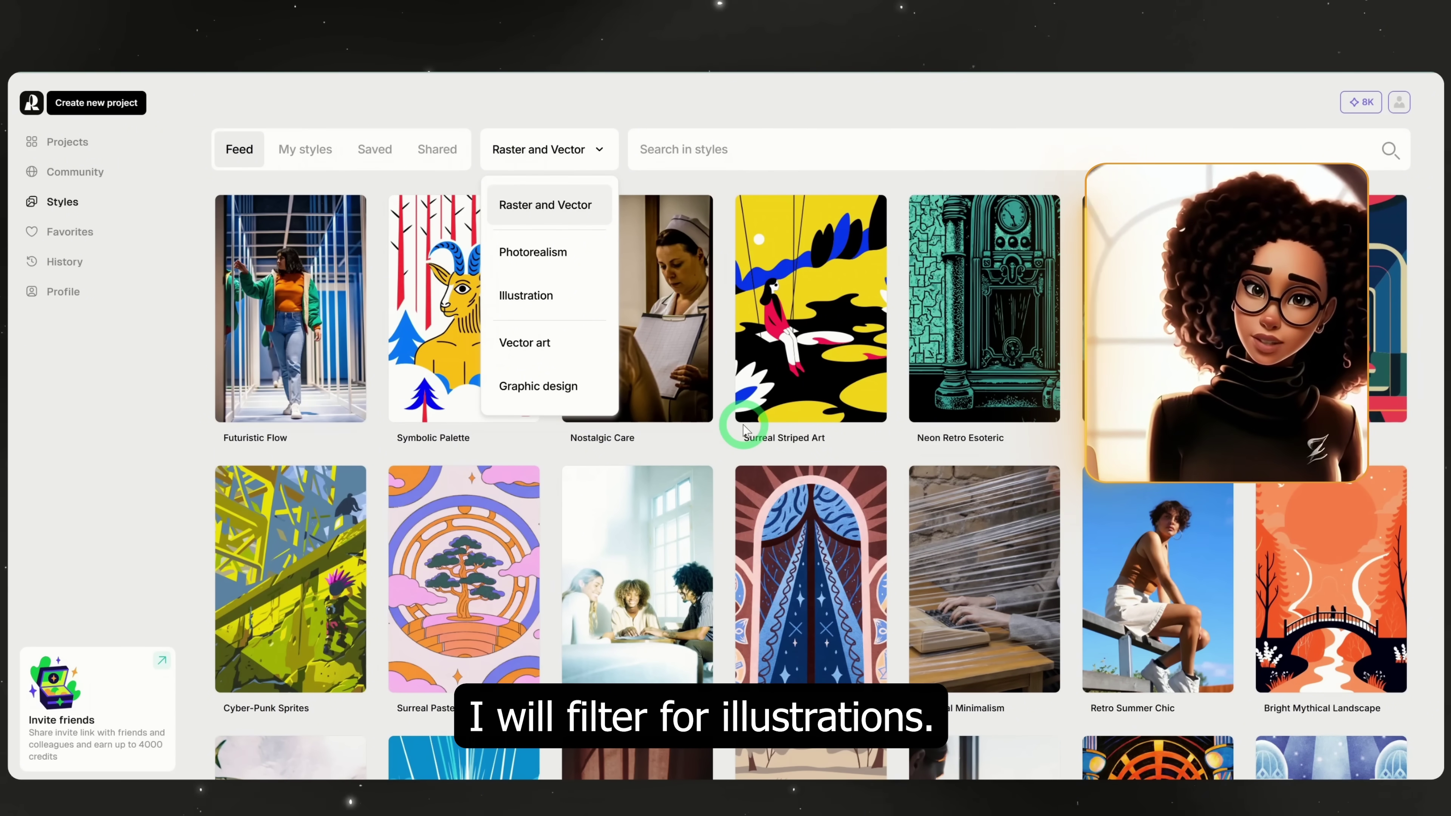
left_click(523, 295)
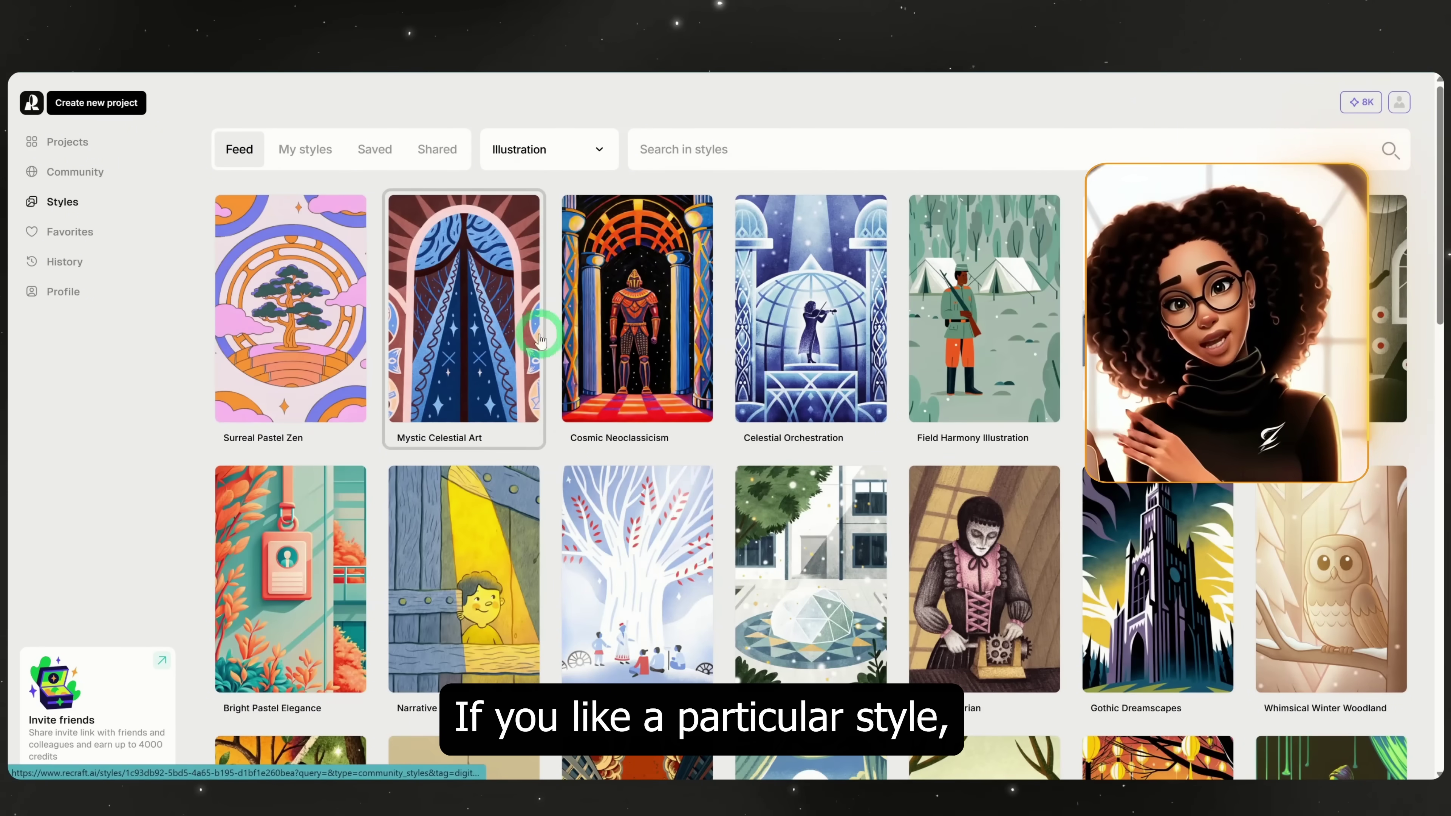
Step: Open the Field Harmony Illustration style page and scroll through its examples
scroll(654, 414, "down", 1)
scroll(654, 415, "down", 5)
scroll(617, 414, "down", 3)
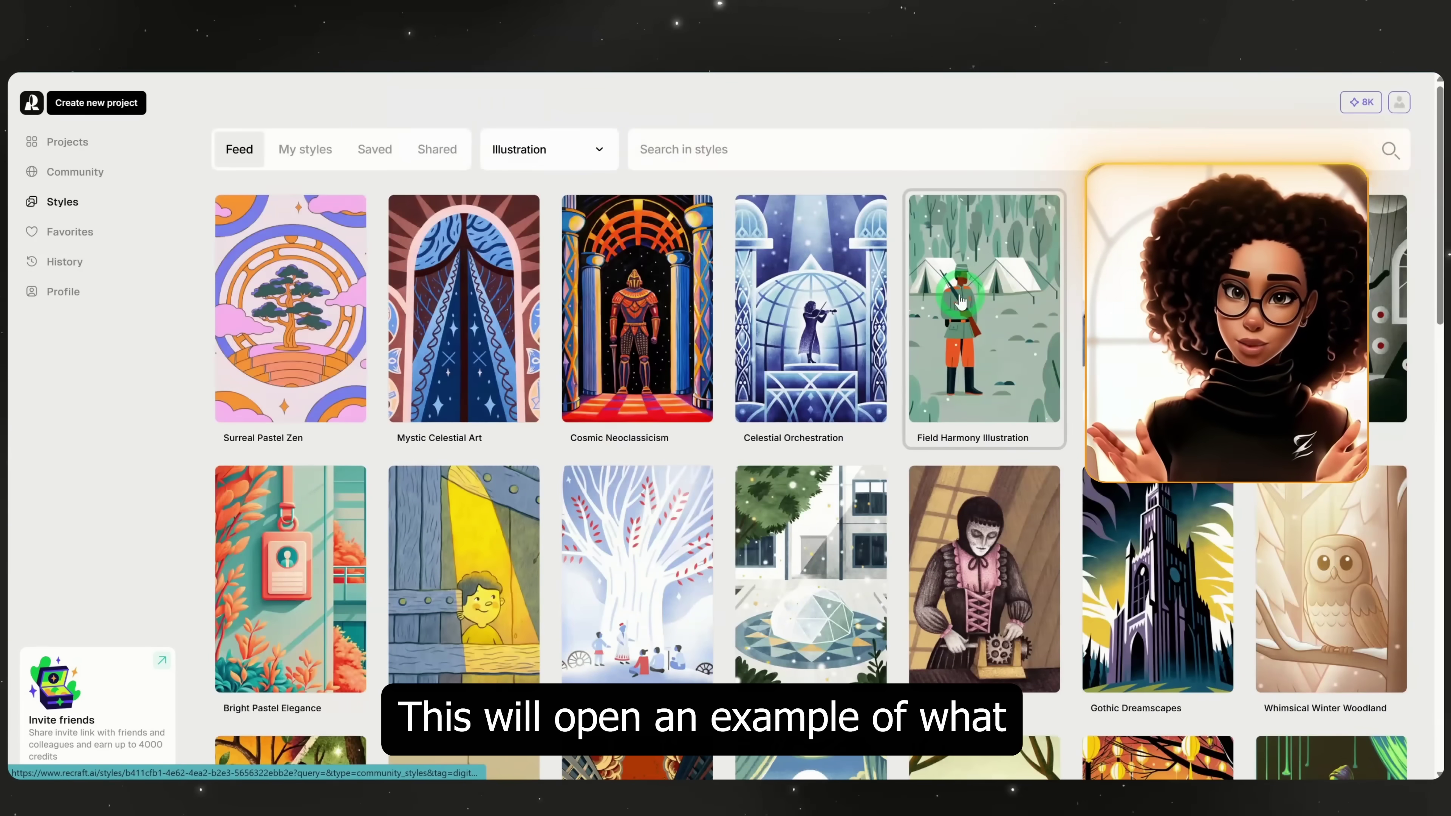
left_click(958, 295)
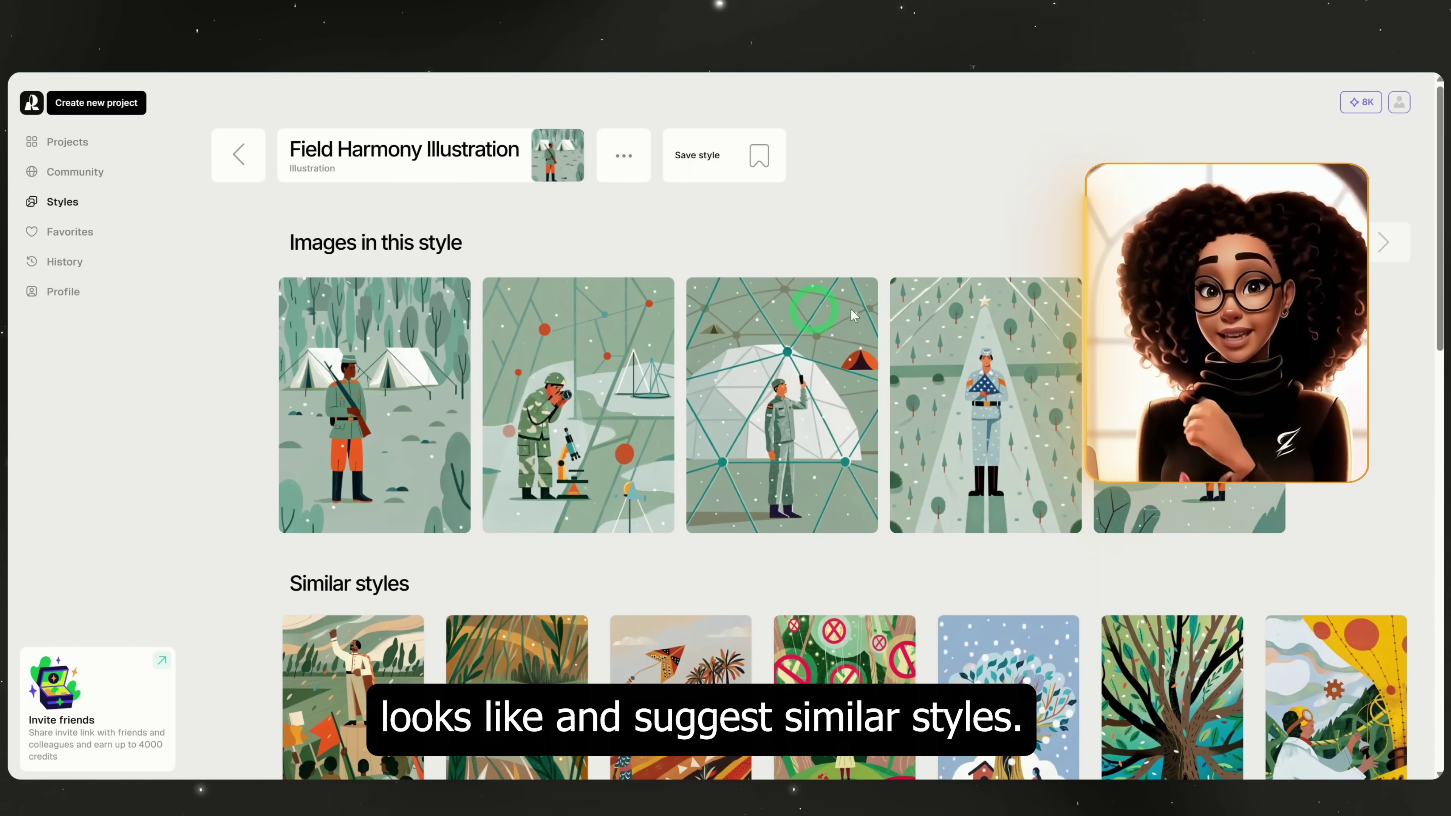
scroll(794, 667, "down", 5)
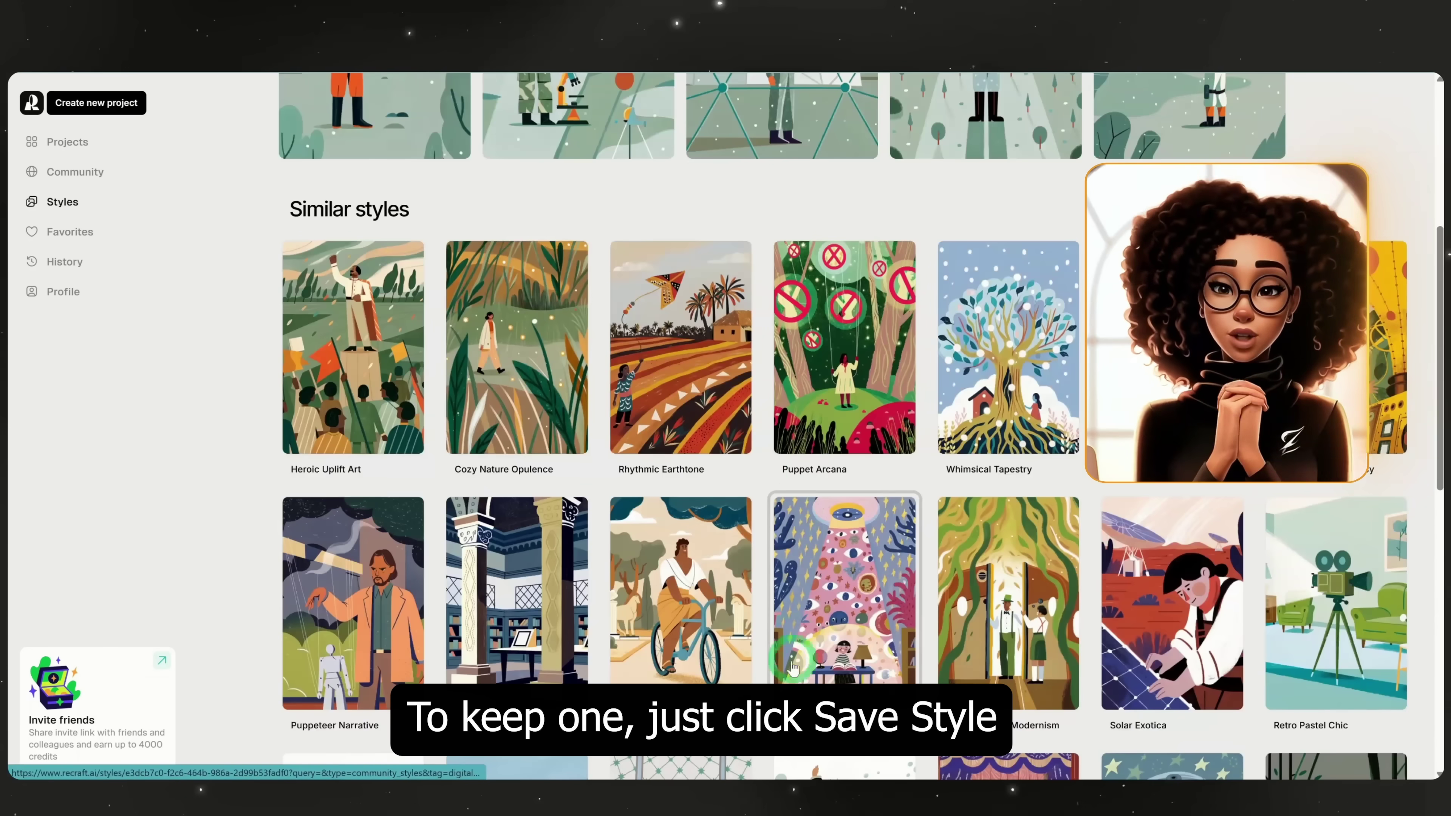
scroll(793, 572, "down", 5)
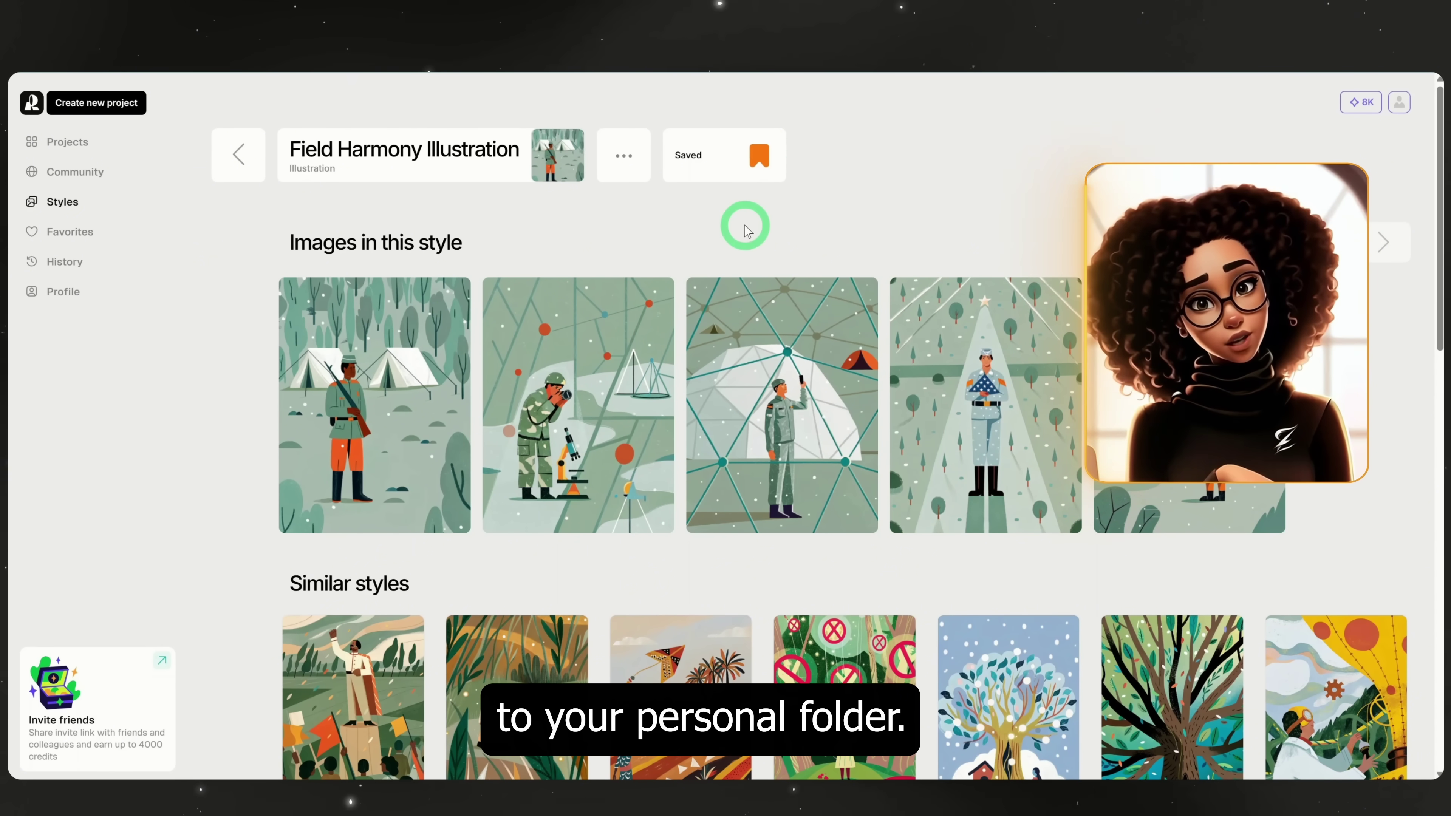
Step: Back in the styles feed, look through the Saved, My styles and Shared tabs
left_click(251, 164)
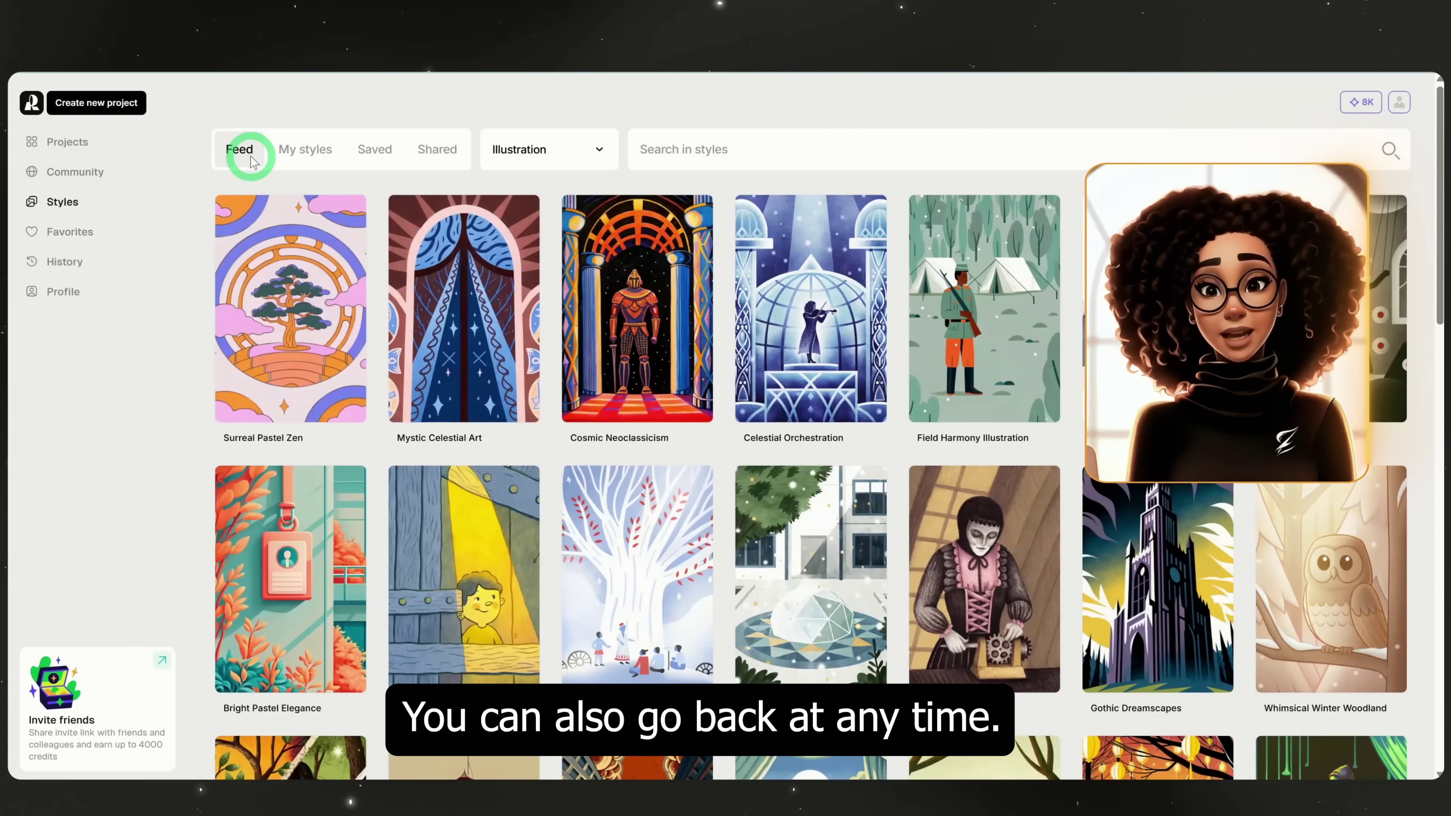
left_click(394, 152)
left_click(299, 326)
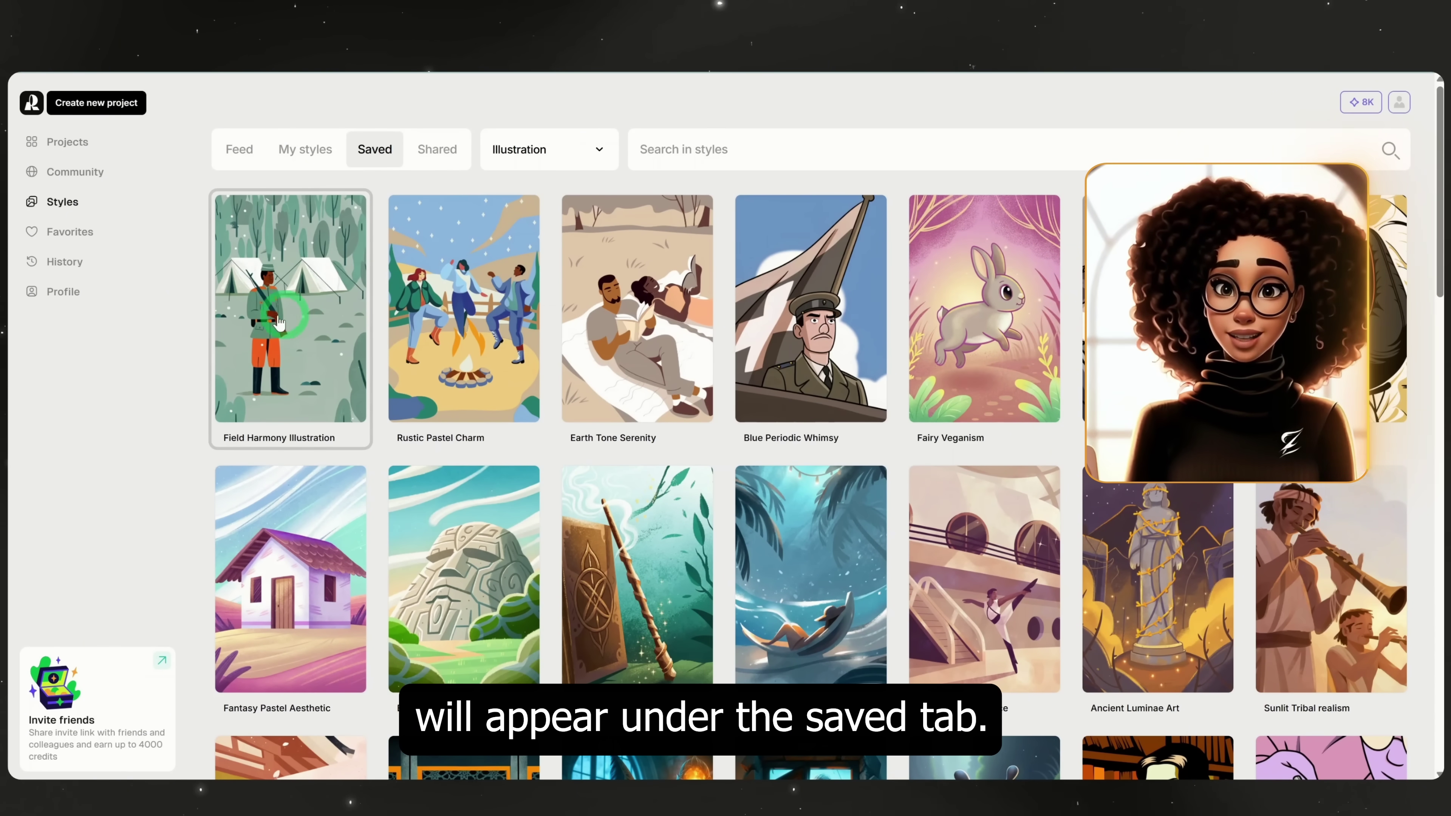
scroll(771, 400, "down", 15)
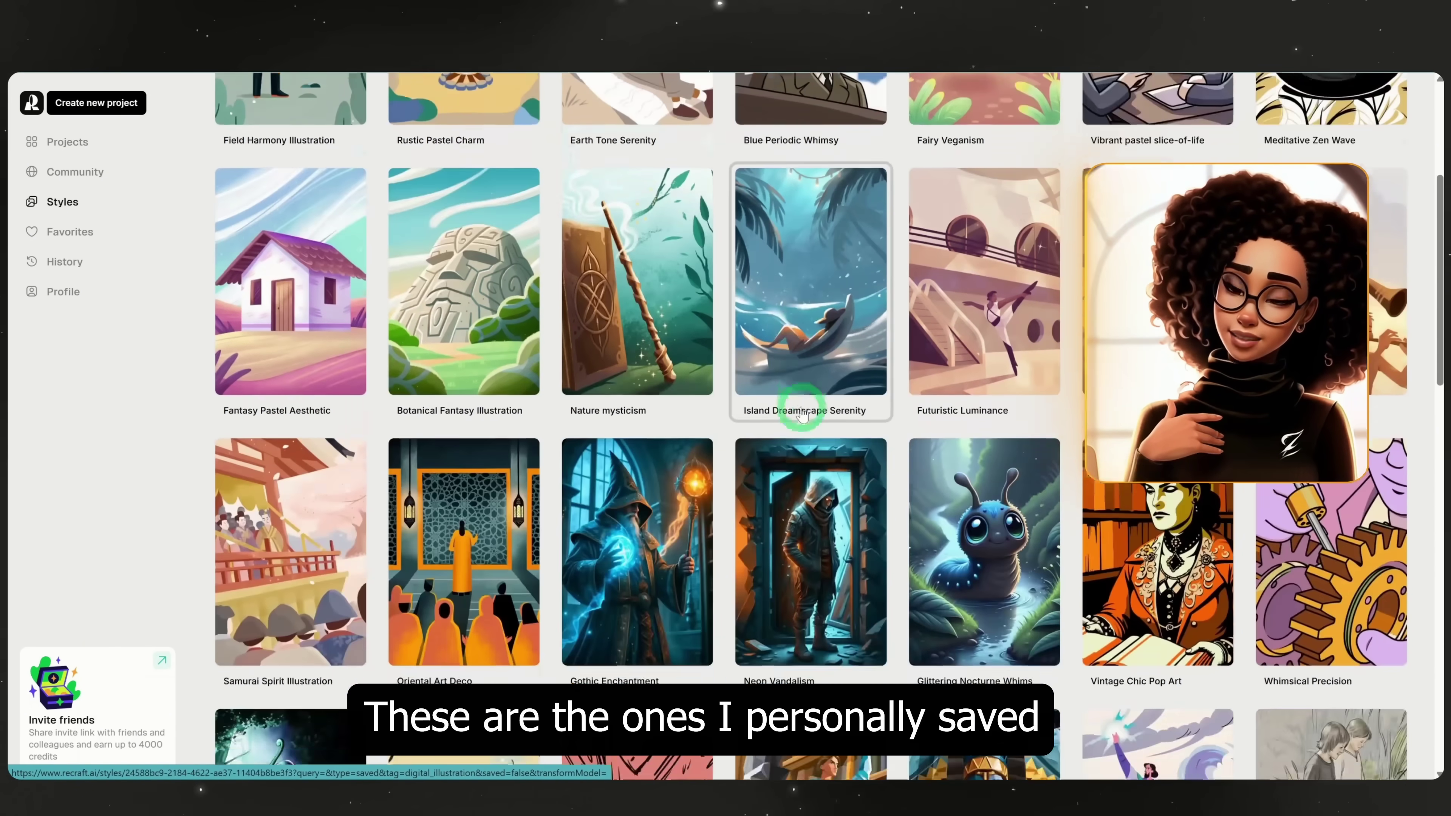
scroll(800, 412, "down", 12)
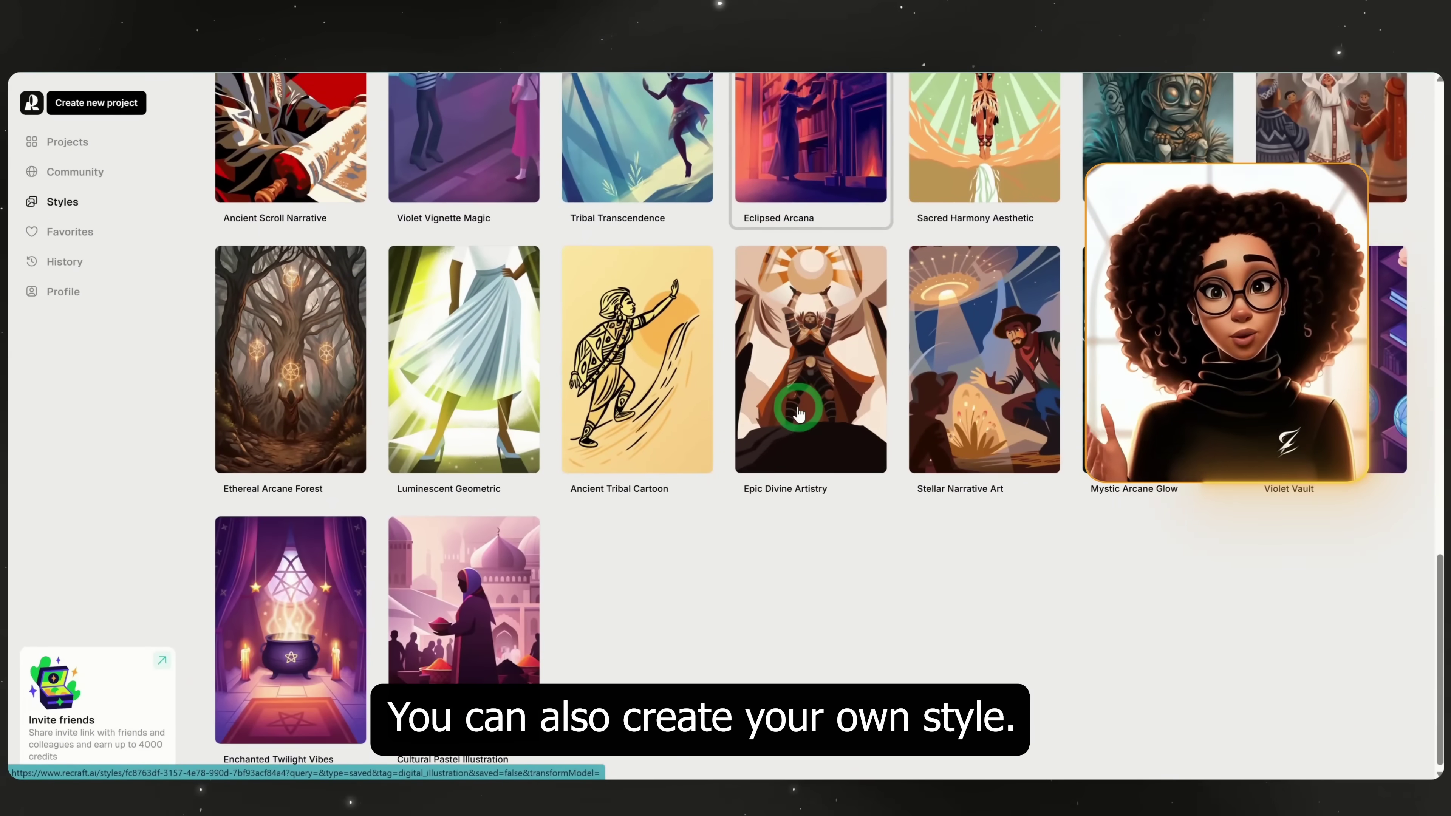
scroll(799, 413, "up", 9)
scroll(799, 413, "up", 10)
left_click(302, 151)
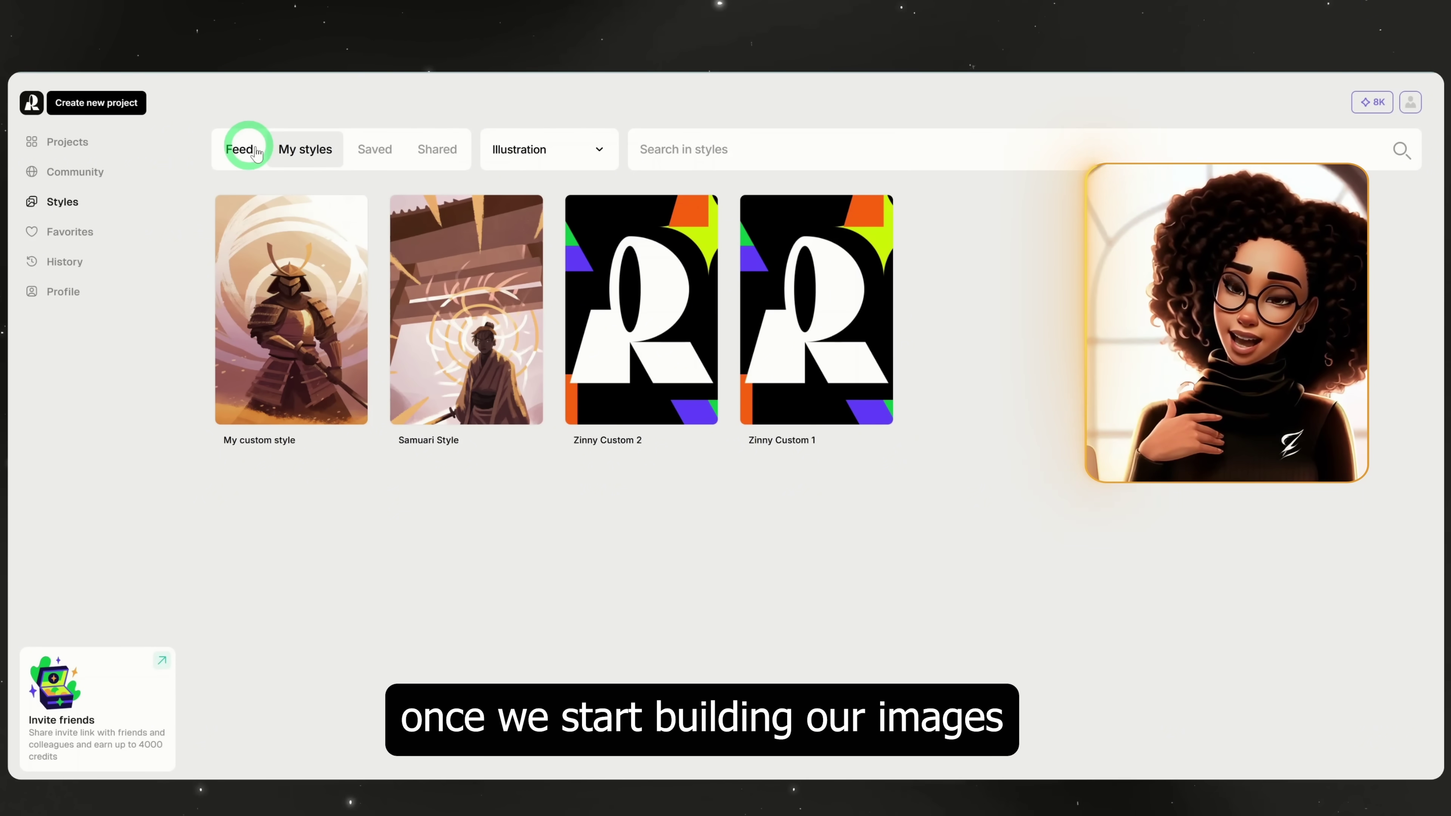
left_click(443, 152)
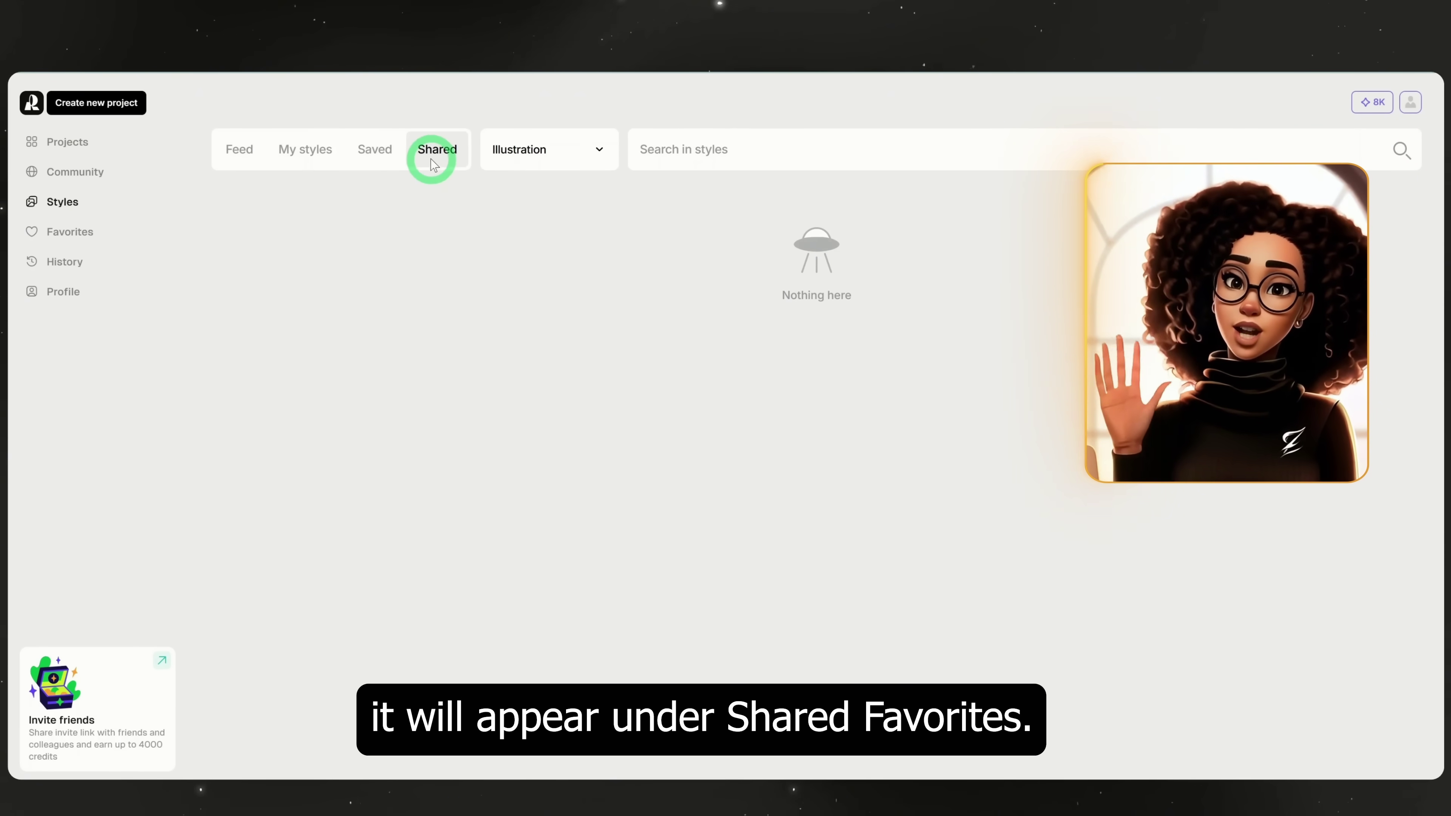
Step: Check the empty Favorites, then scroll through the History of generated images
left_click(74, 232)
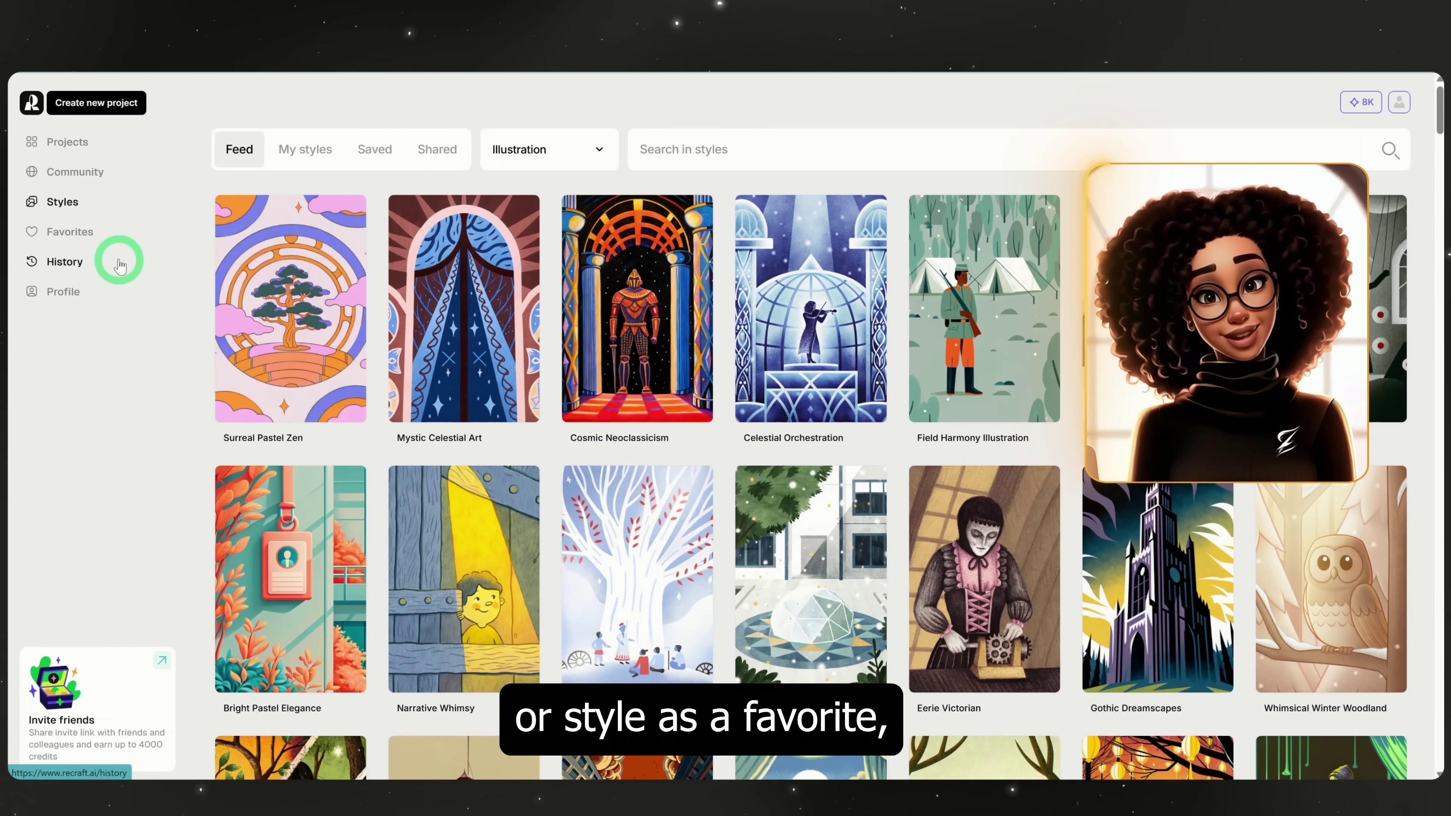
left_click(81, 237)
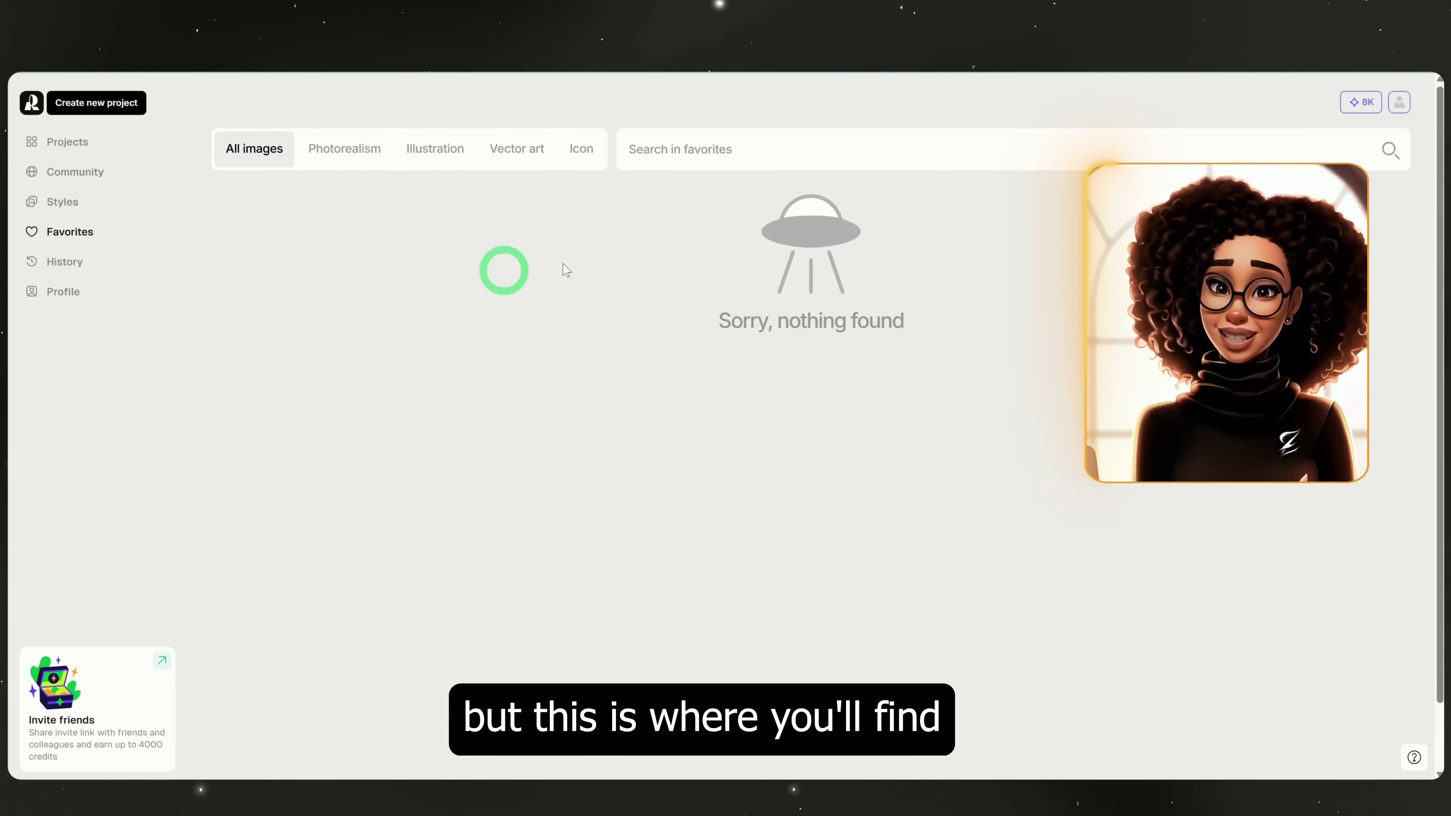
left_click(63, 264)
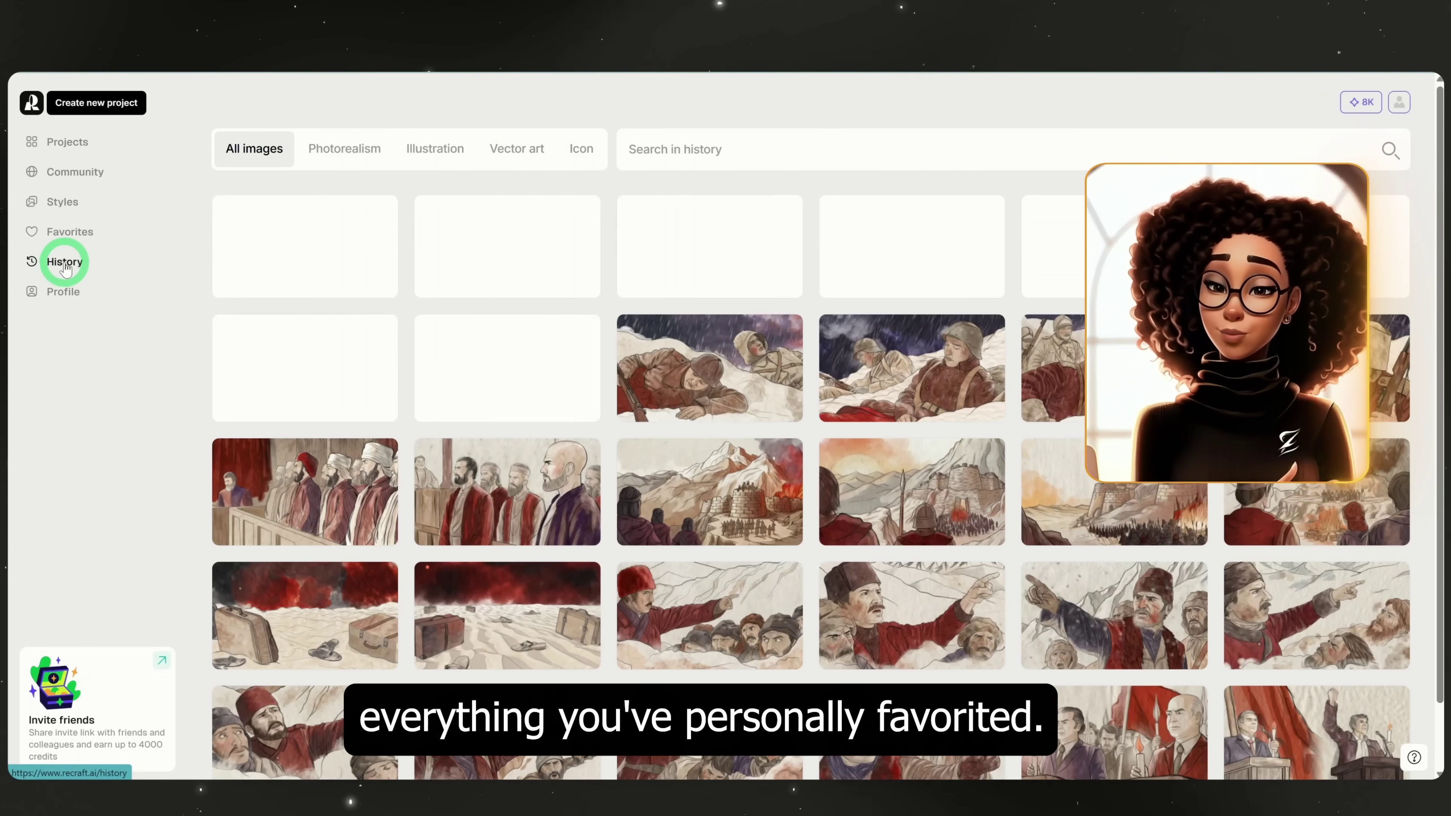
scroll(619, 404, "down", 5)
scroll(616, 404, "down", 4)
scroll(615, 401, "up", 12)
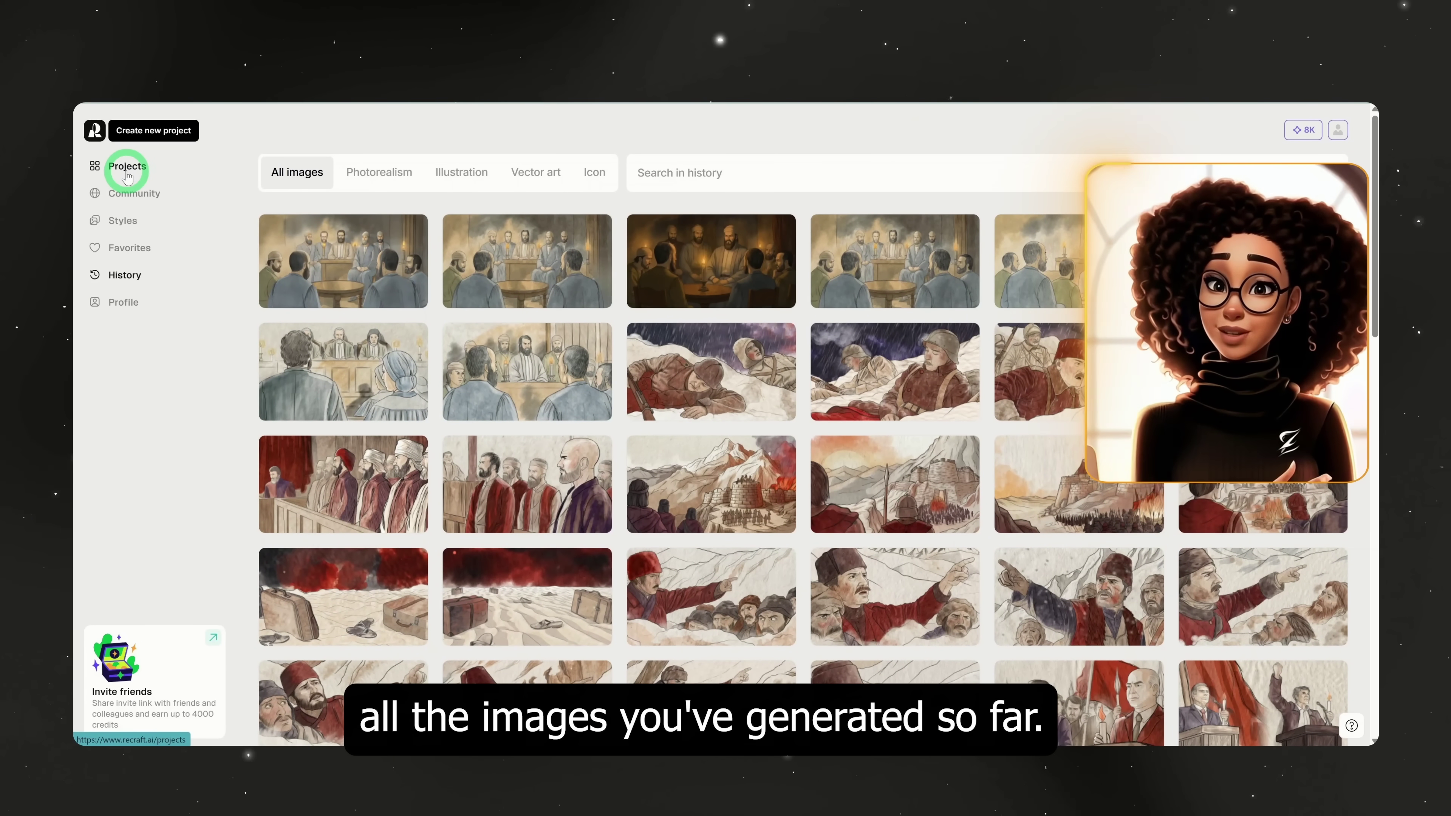
Step: Create a new blank Recraft project, then scroll through ChatGPT's 10-second image prompts
left_click(124, 170)
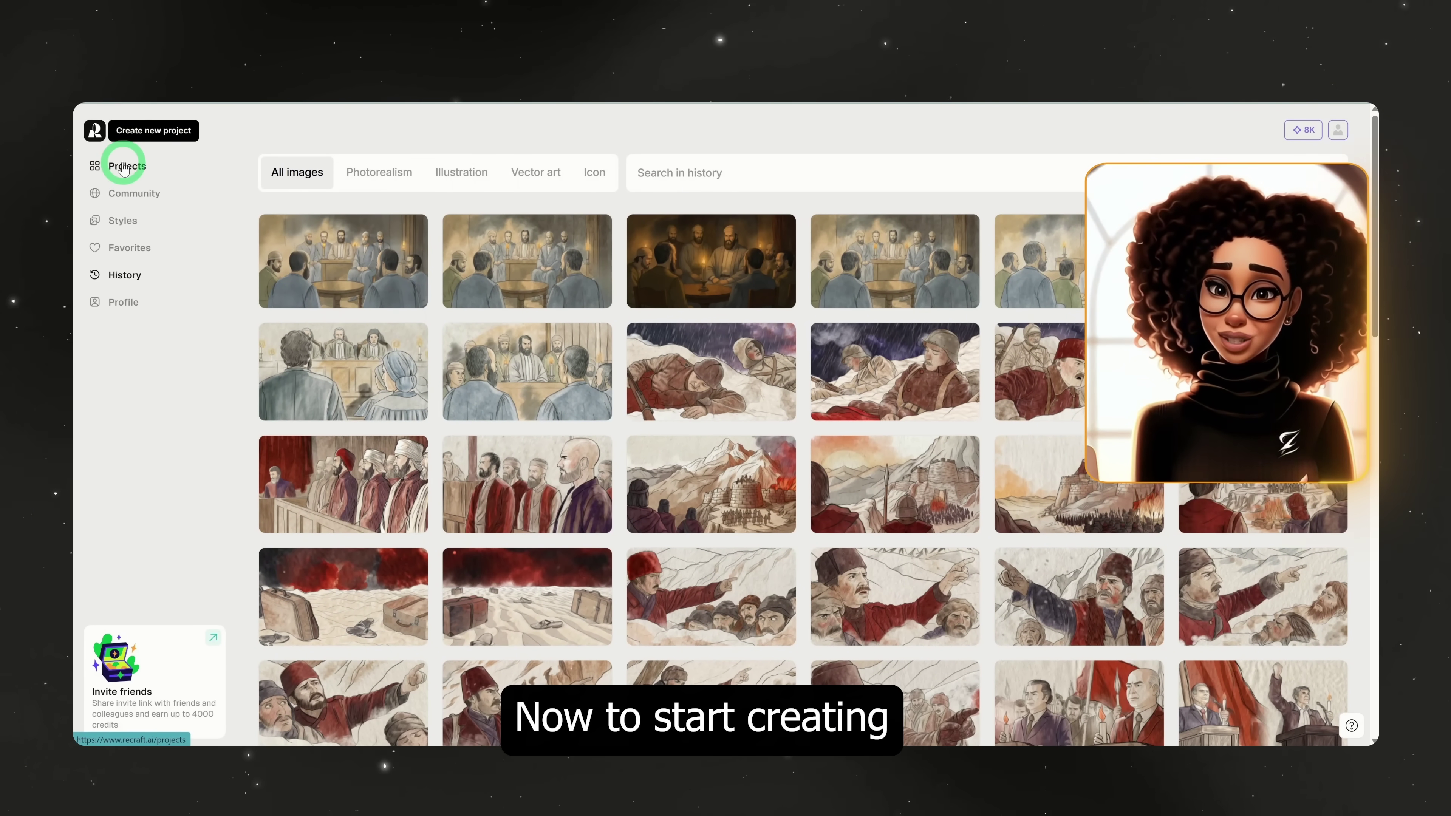
left_click(135, 139)
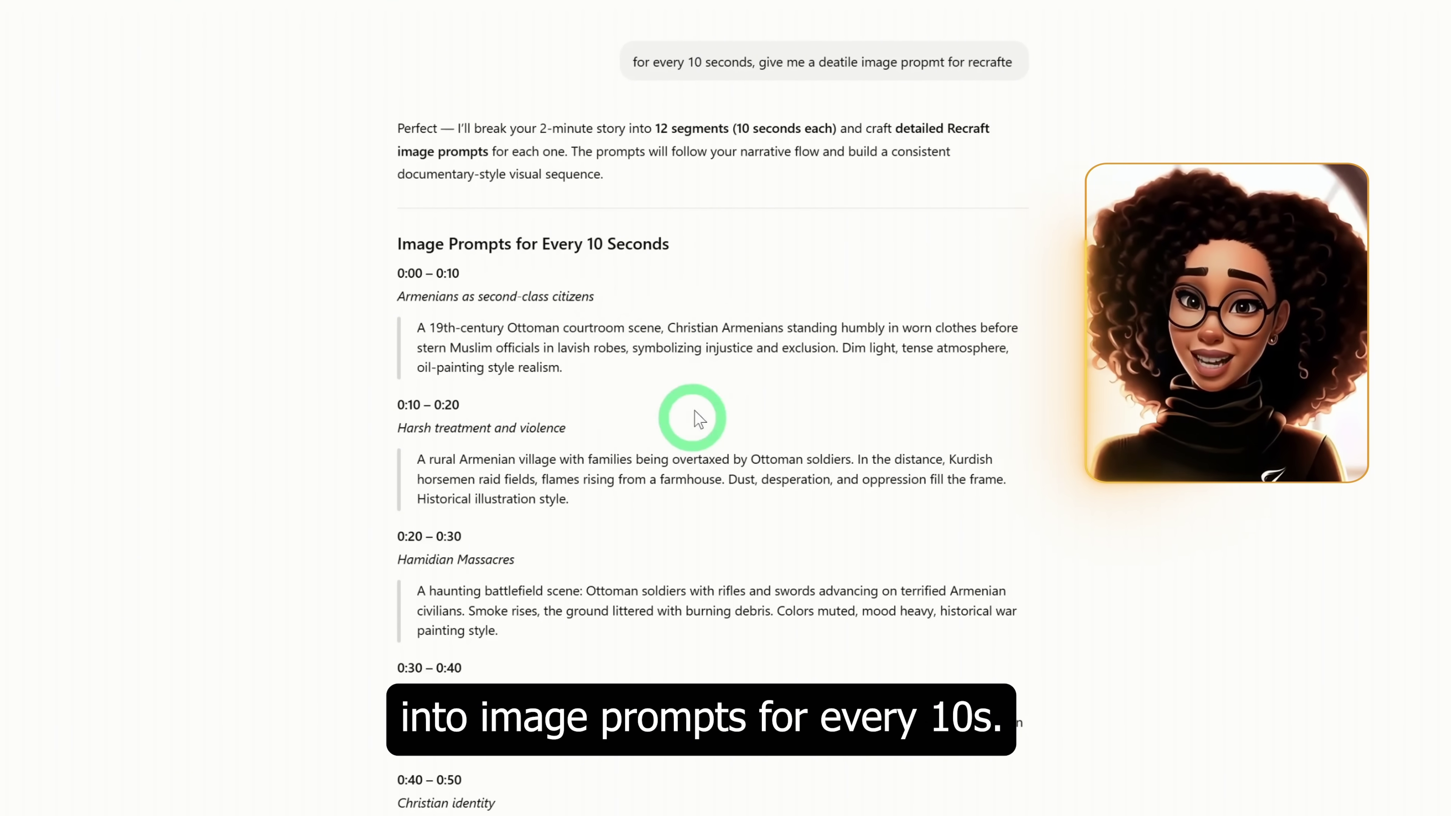
scroll(548, 571, "down", 3)
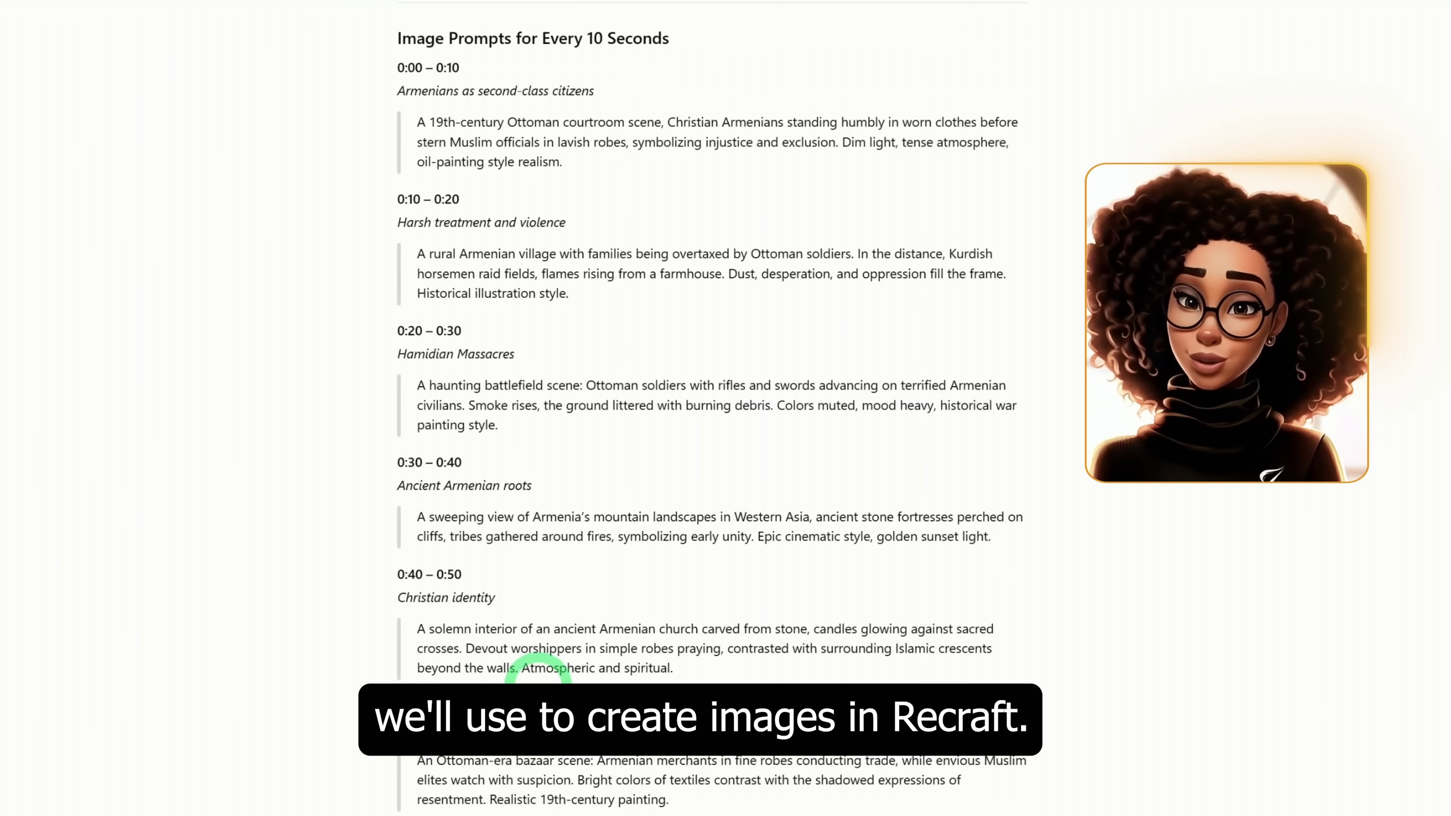
scroll(537, 673, "down", 3)
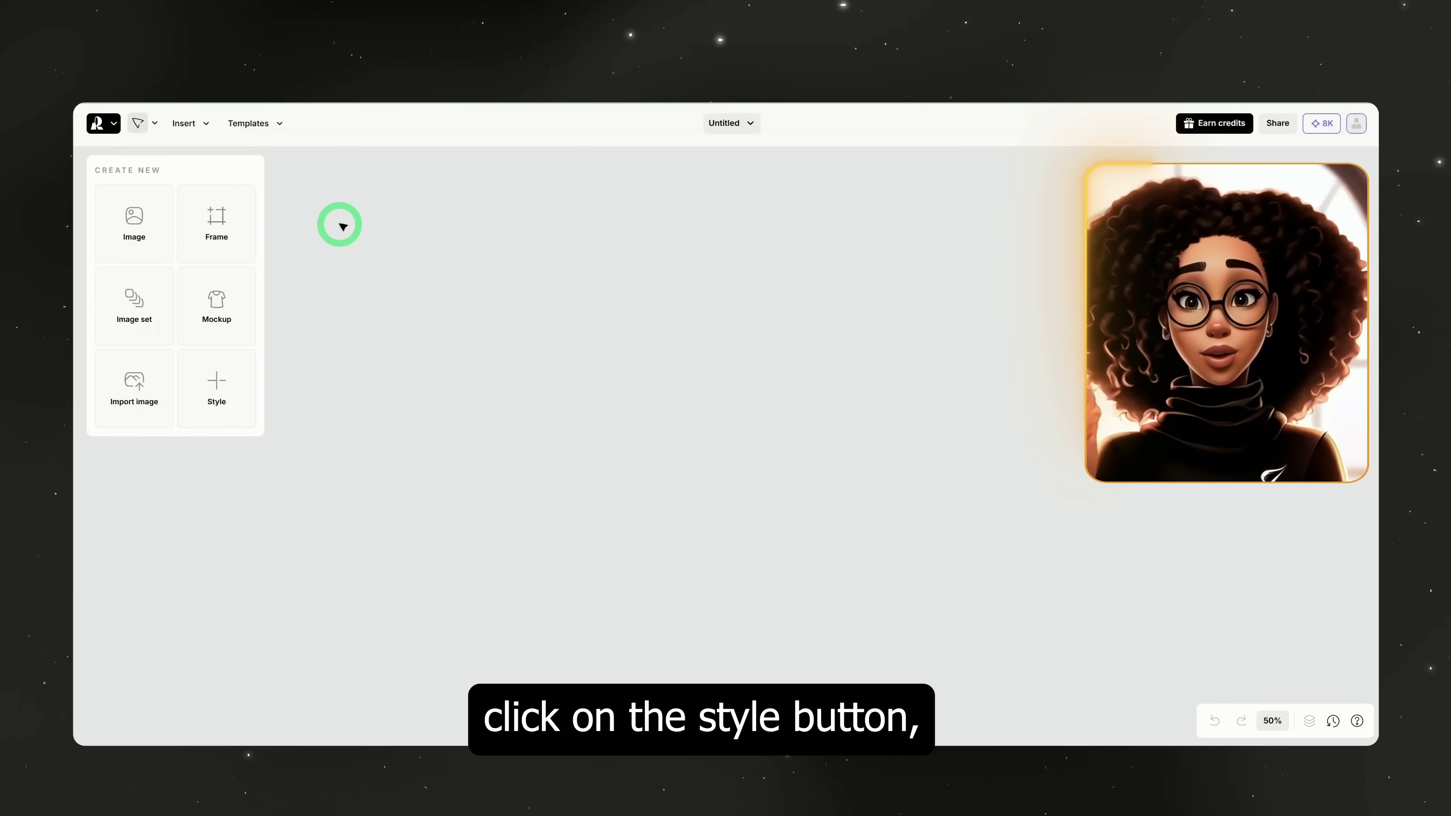
Step: Choose Style in the blank canvas's Create New panel to begin a custom style
left_click(224, 387)
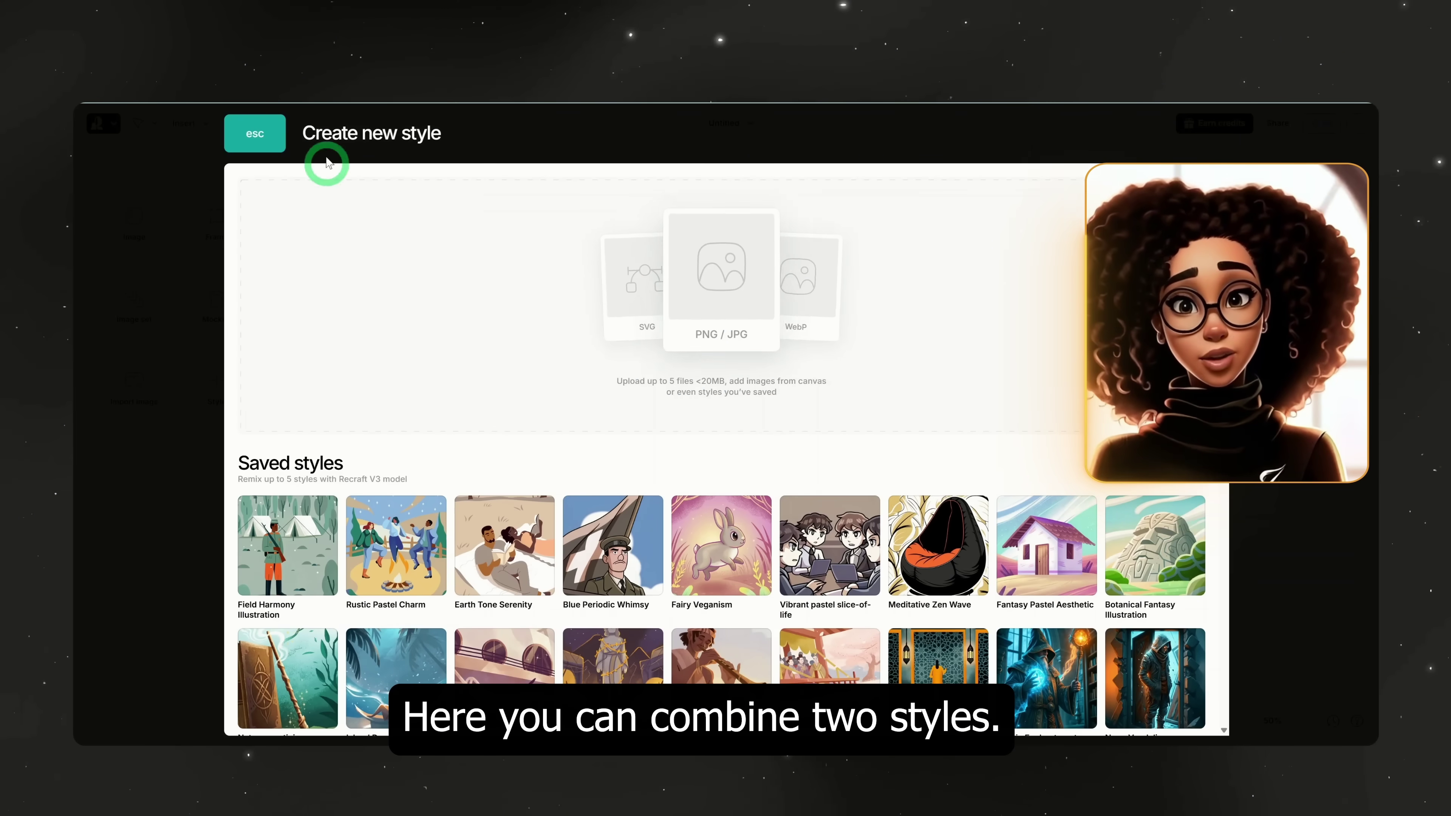
Step: Add Earth Tone Serenity from Saved styles as the second style in the blend
scroll(470, 405, "down", 4)
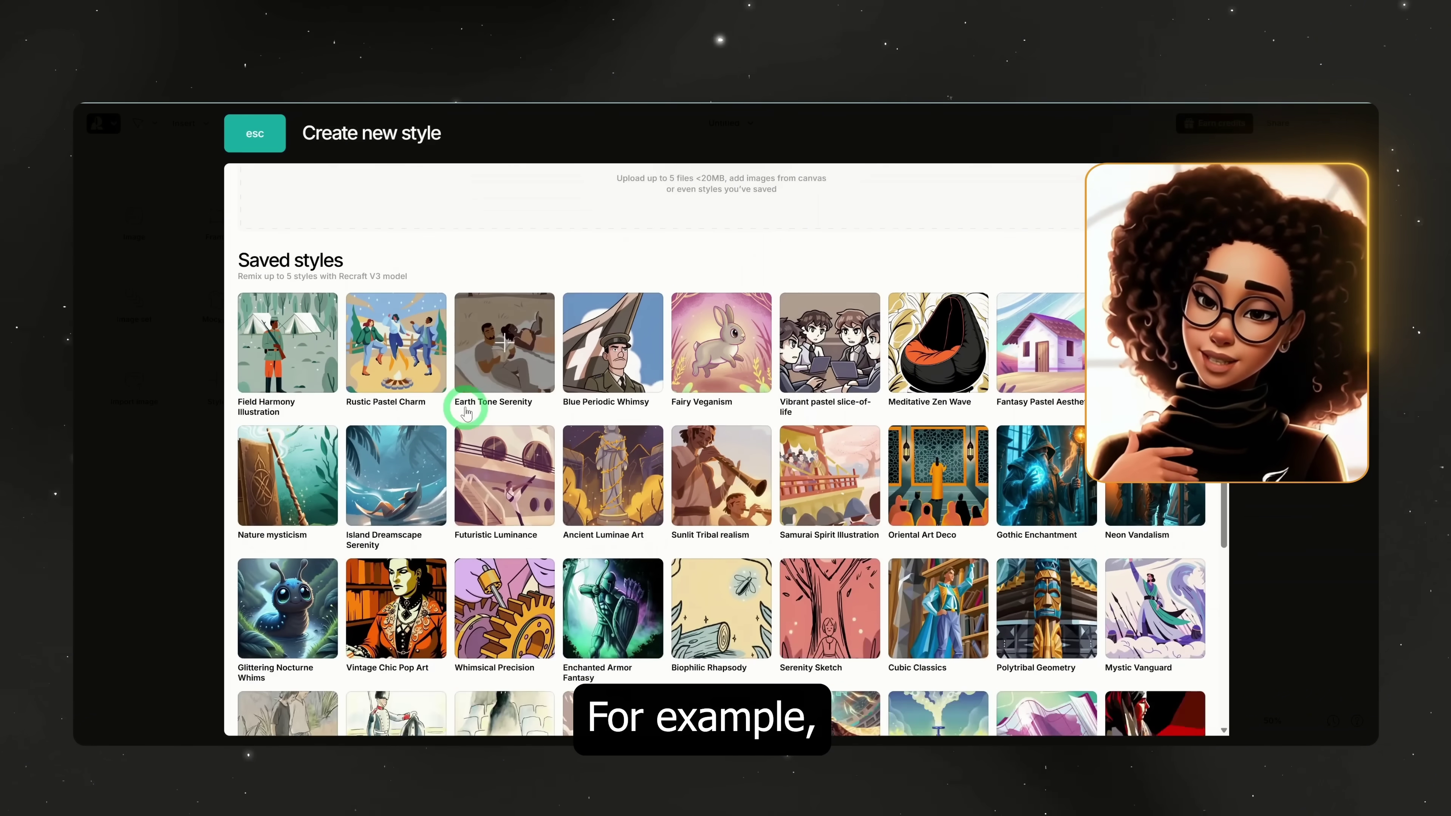
scroll(493, 356, "up", 1)
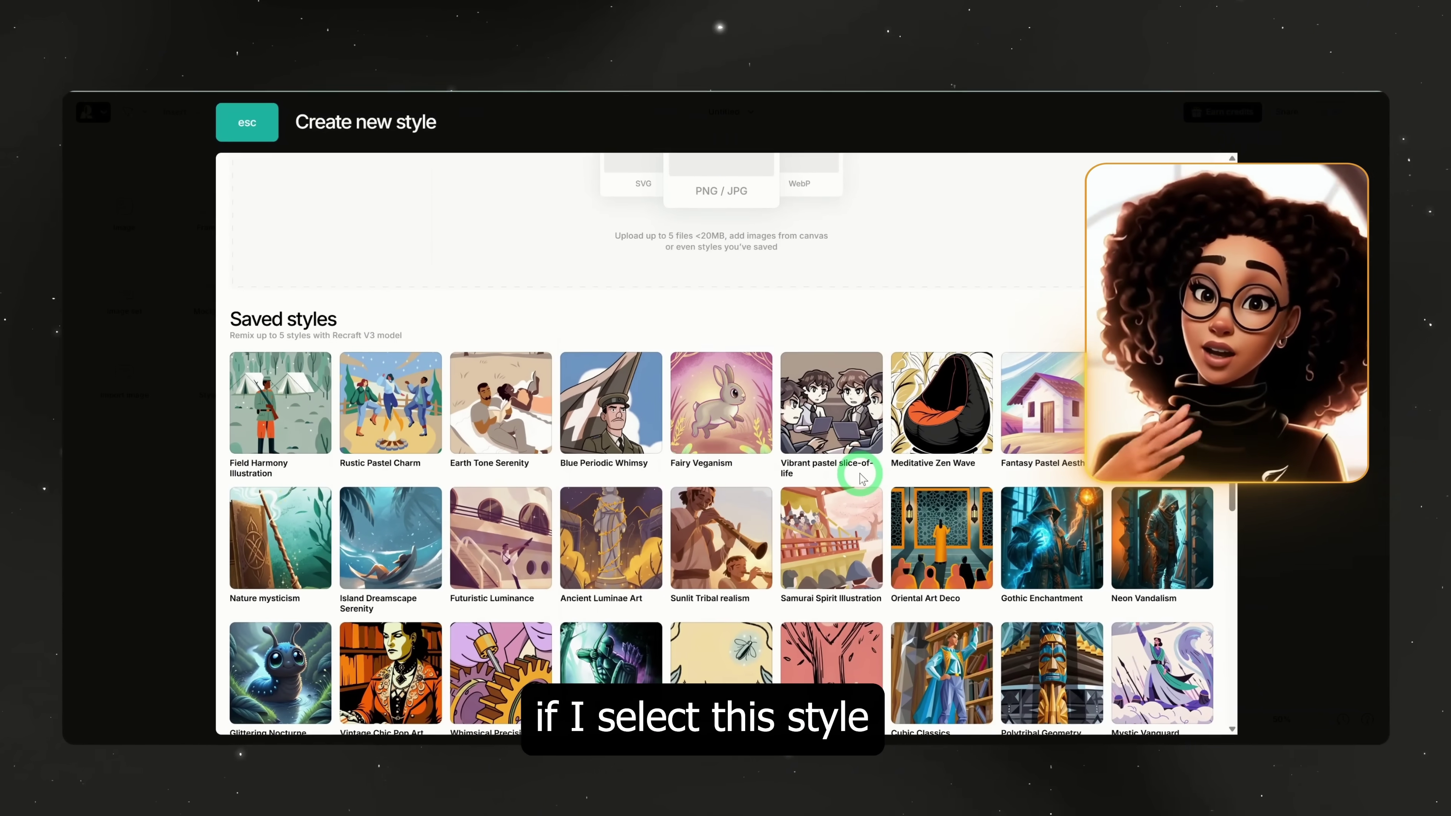
scroll(799, 468, "down", 5)
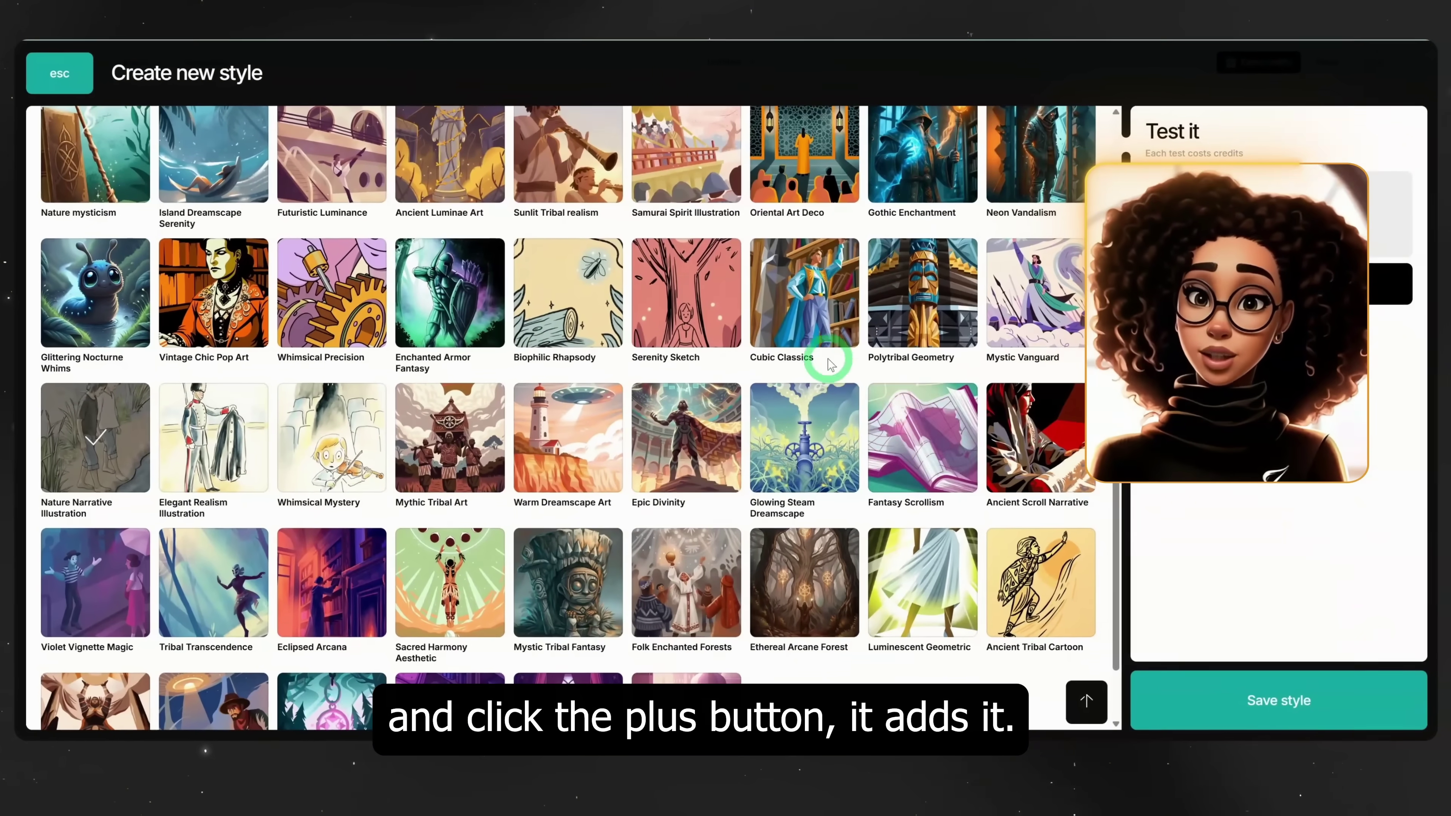
scroll(822, 357, "up", 8)
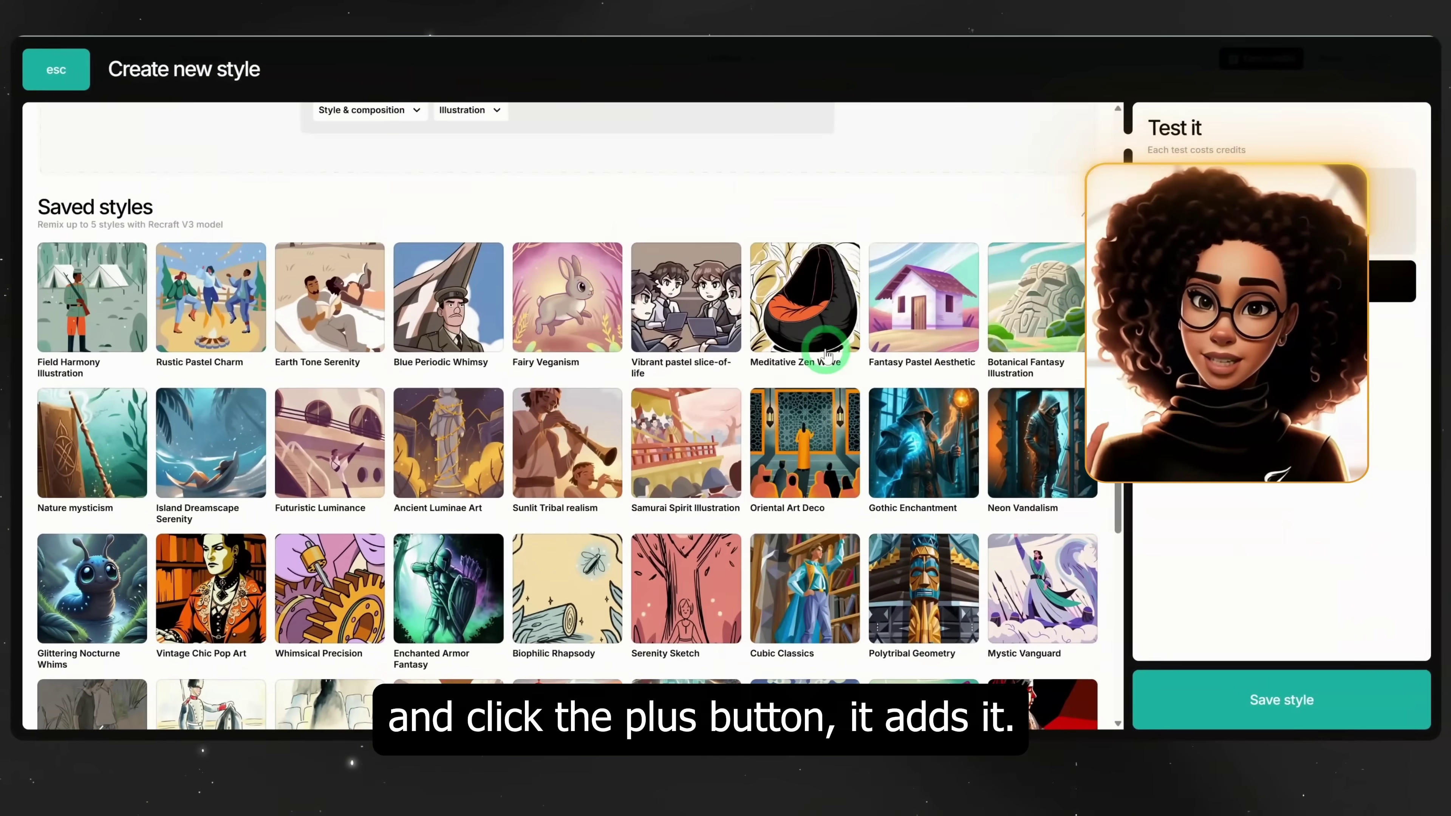
scroll(596, 396, "down", 1)
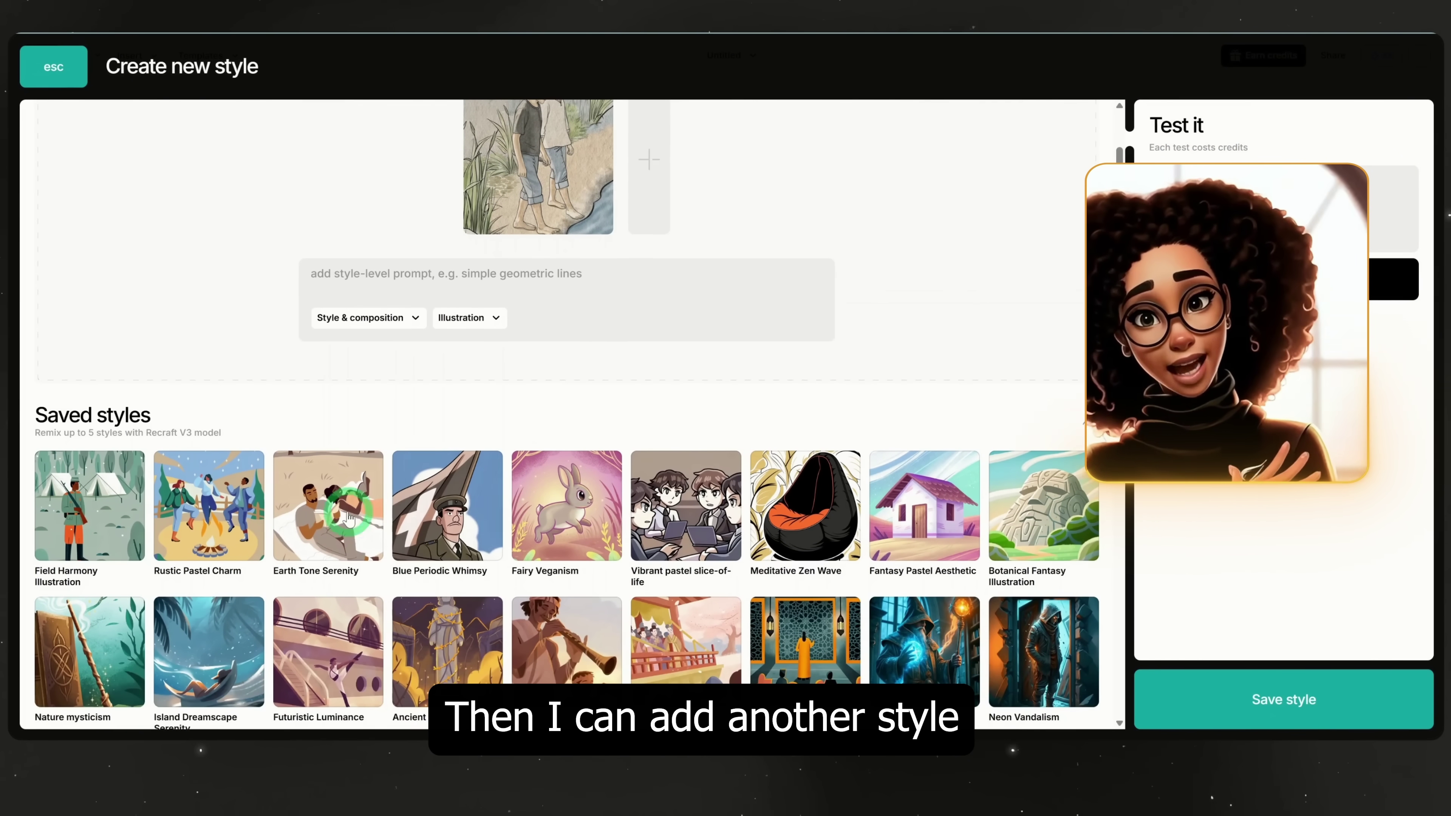
left_click(322, 512)
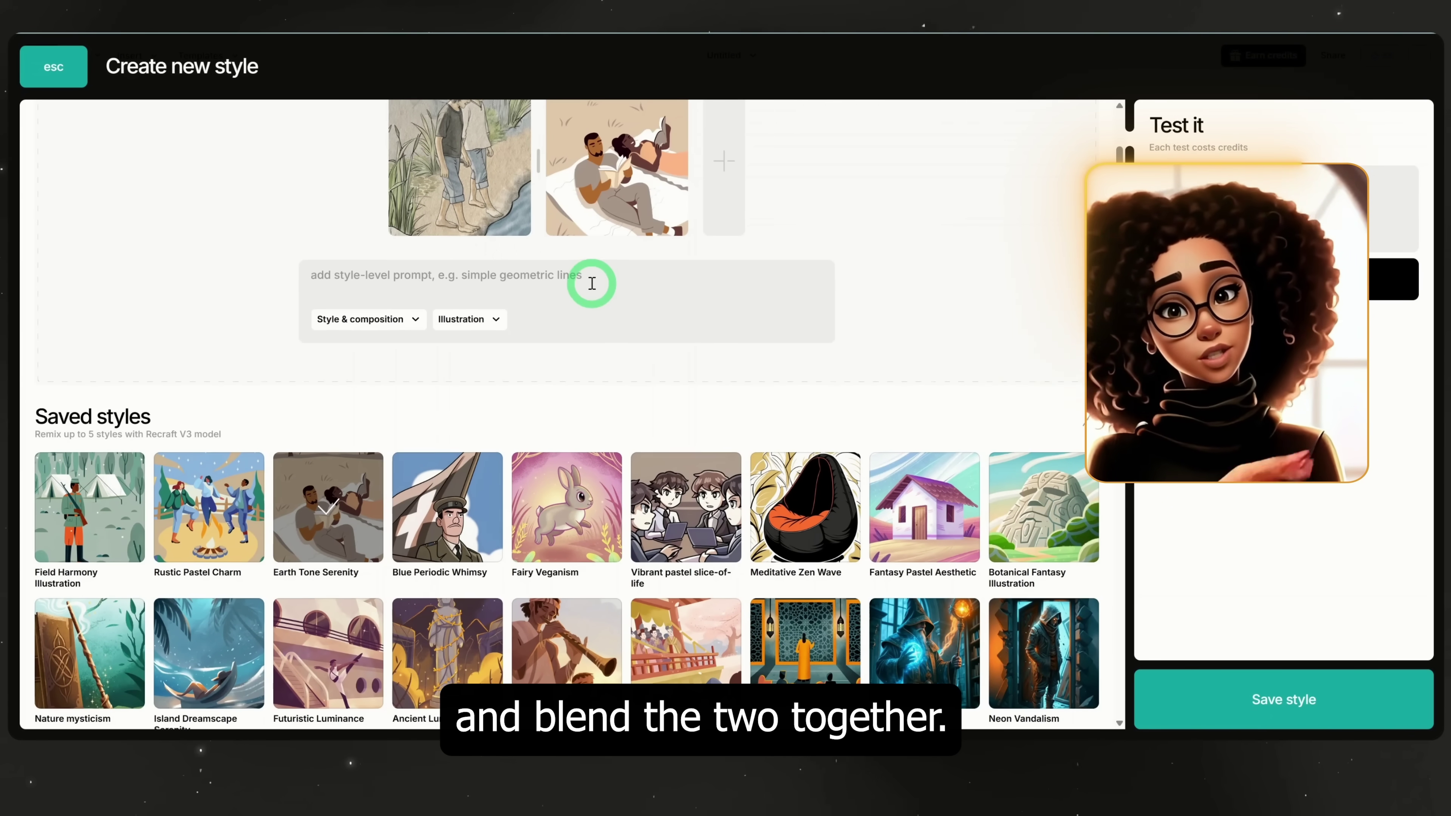
scroll(592, 282, "up", 1)
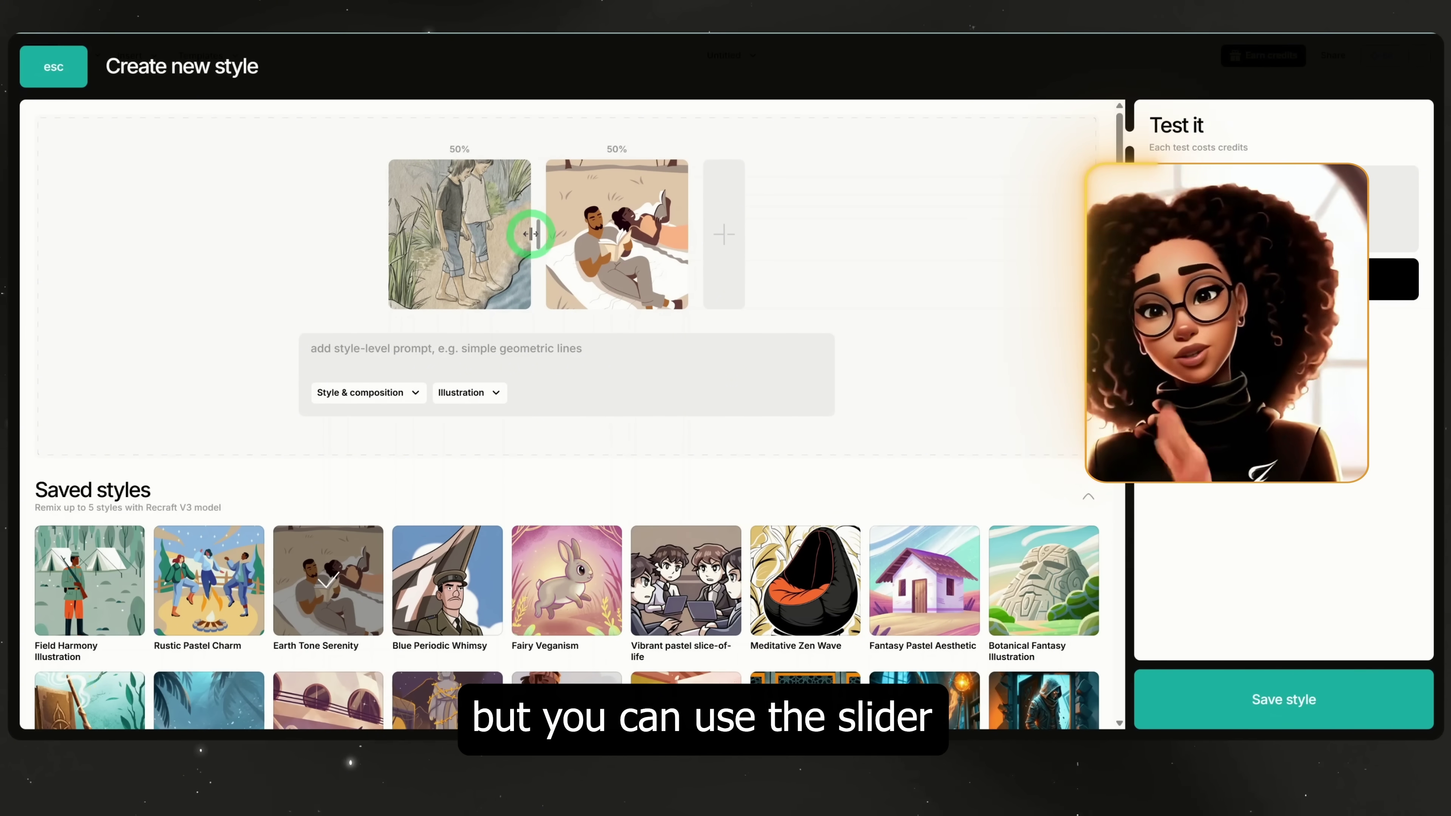
Step: Weight the first style to about 65% and generate a 'soldiers' test image
left_click_drag(495, 229, 595, 247)
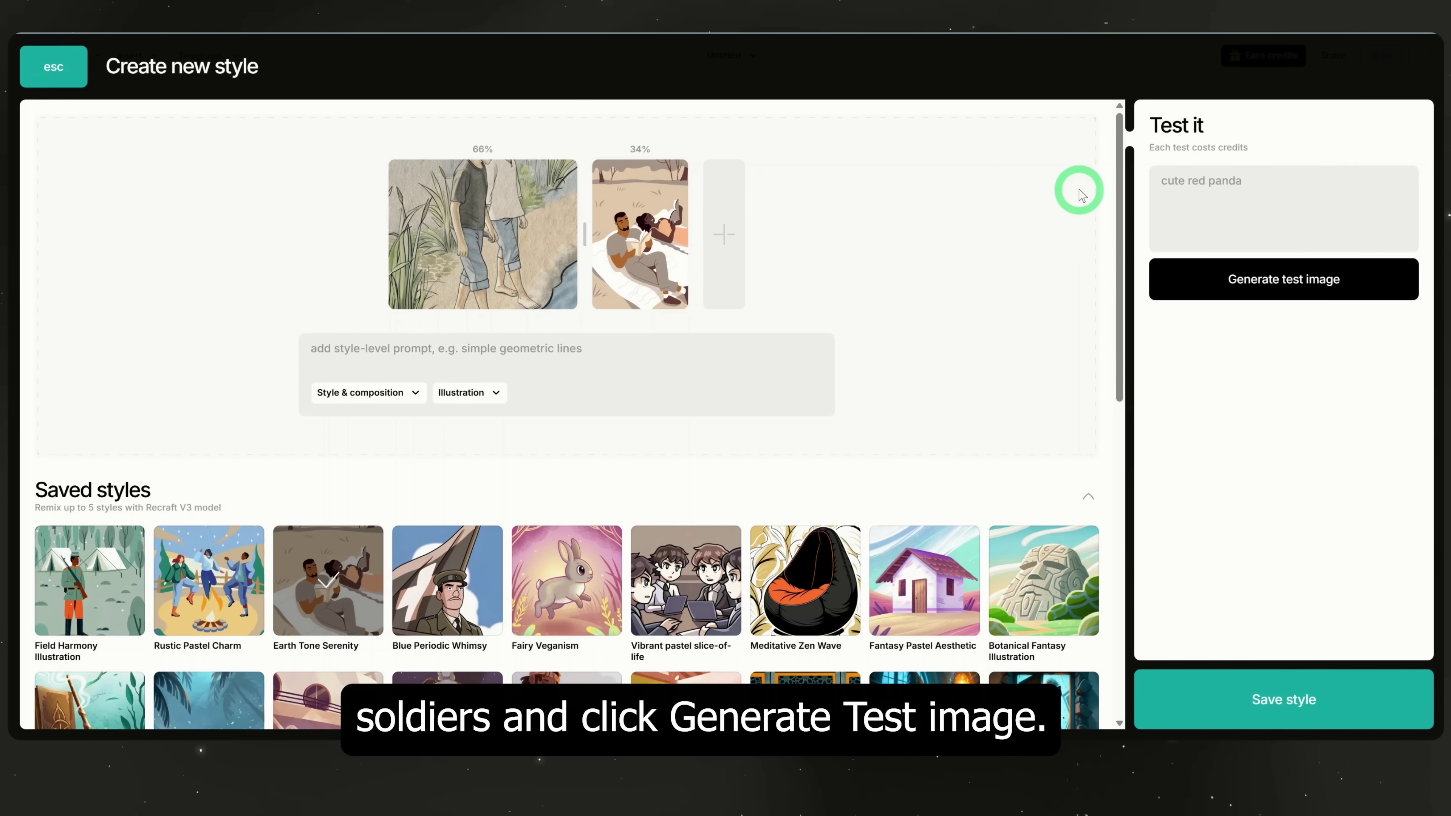
type("soldiers")
left_click(1191, 269)
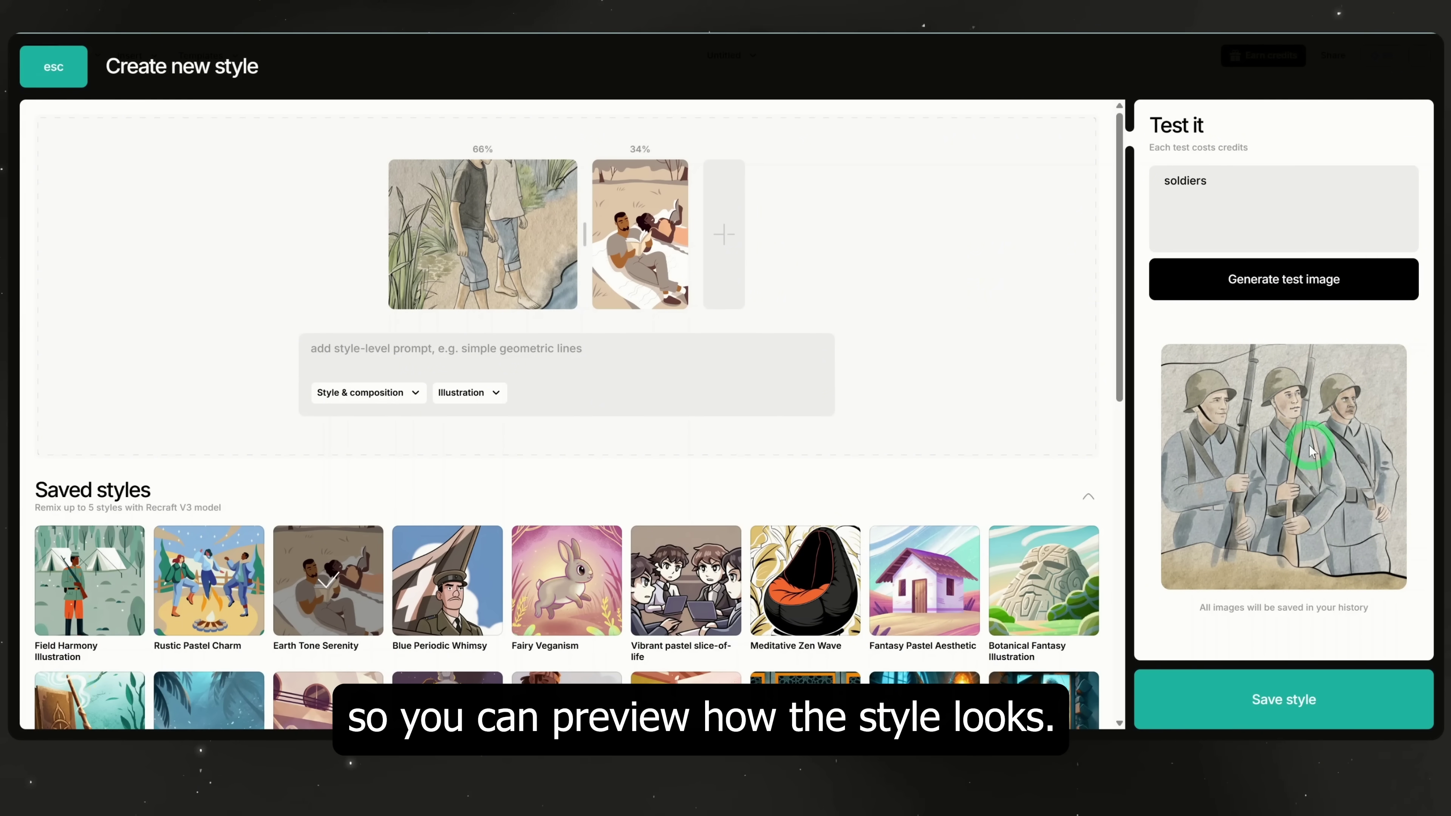
mouse_move(423, 206)
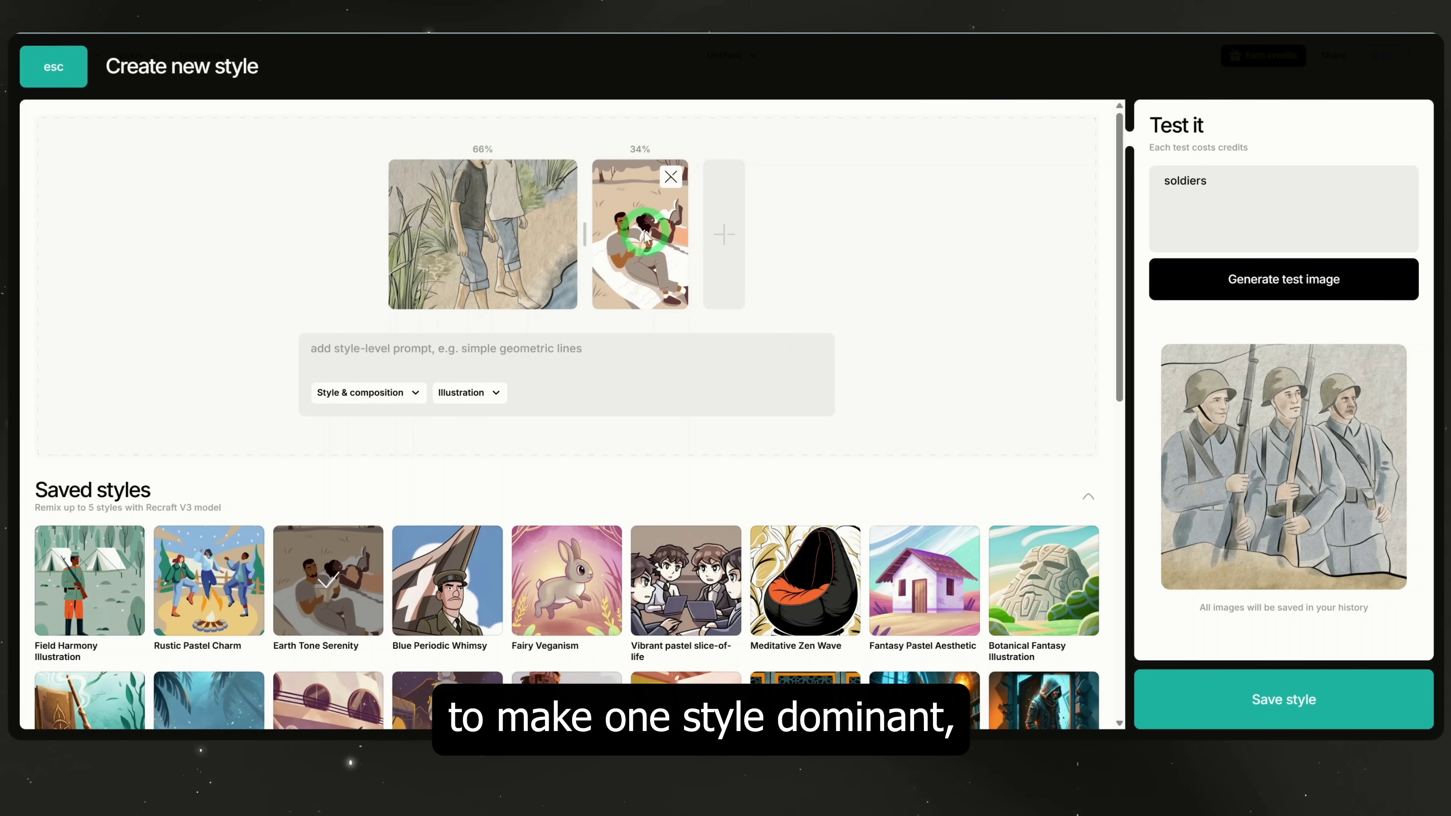
Step: Shift the blend back toward Earth Tone Serenity and save the style as 'Test'
left_click_drag(582, 231, 498, 231)
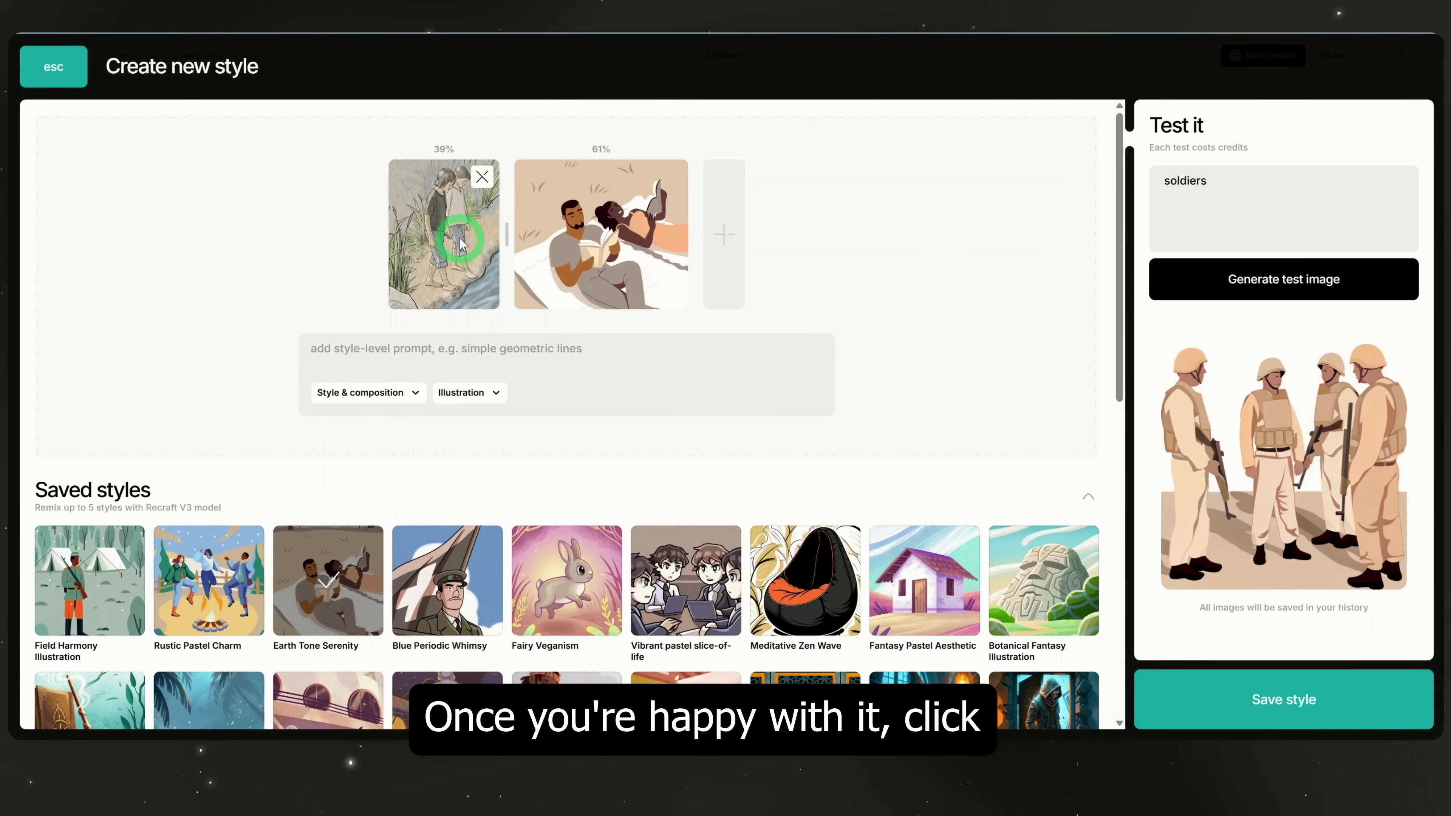
left_click(1253, 699)
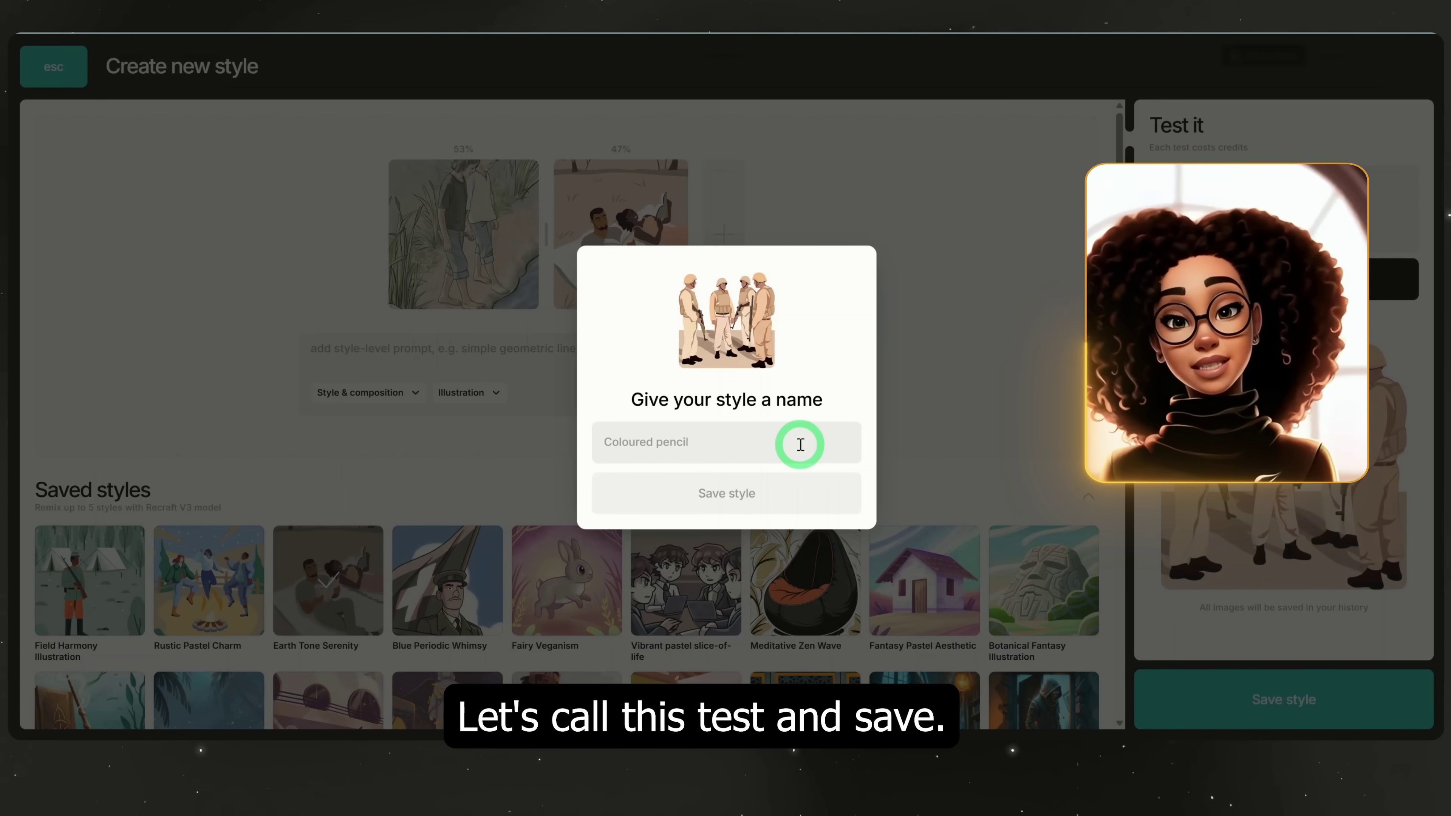
type("Test")
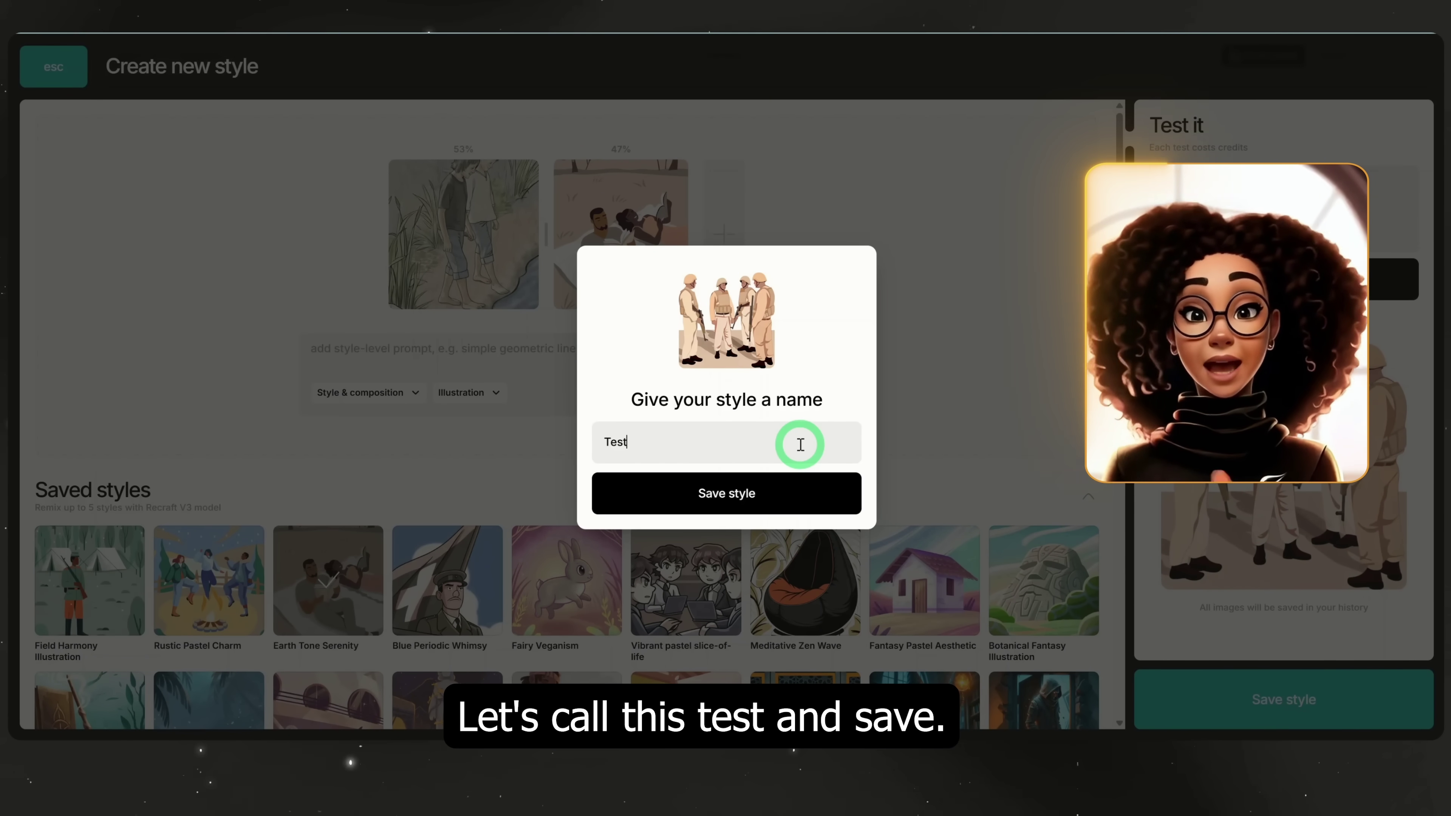
left_click(794, 495)
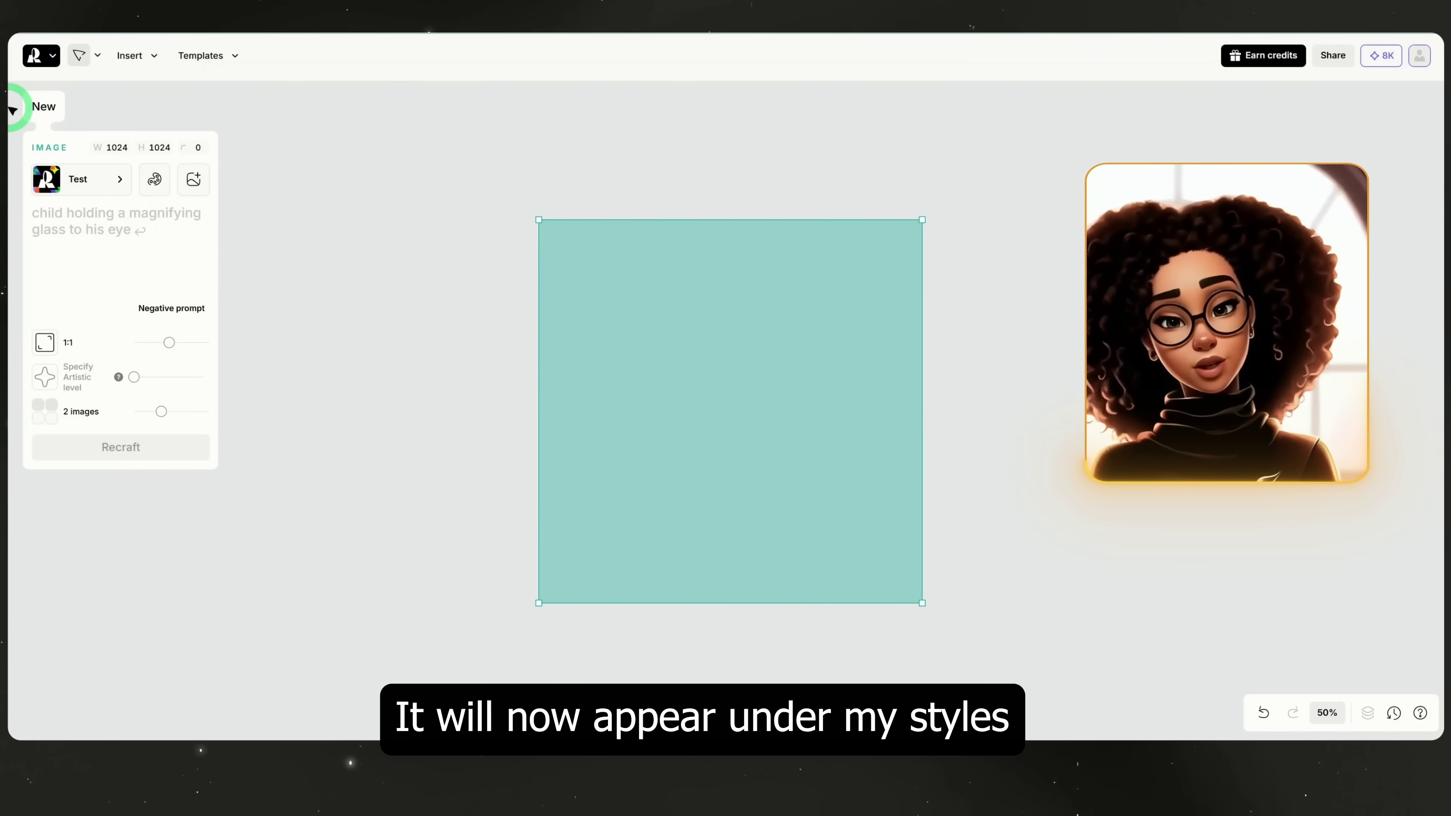
Step: Apply the Nature Narrative style from the library and paste in the Ottoman courtroom prompt
left_click(72, 181)
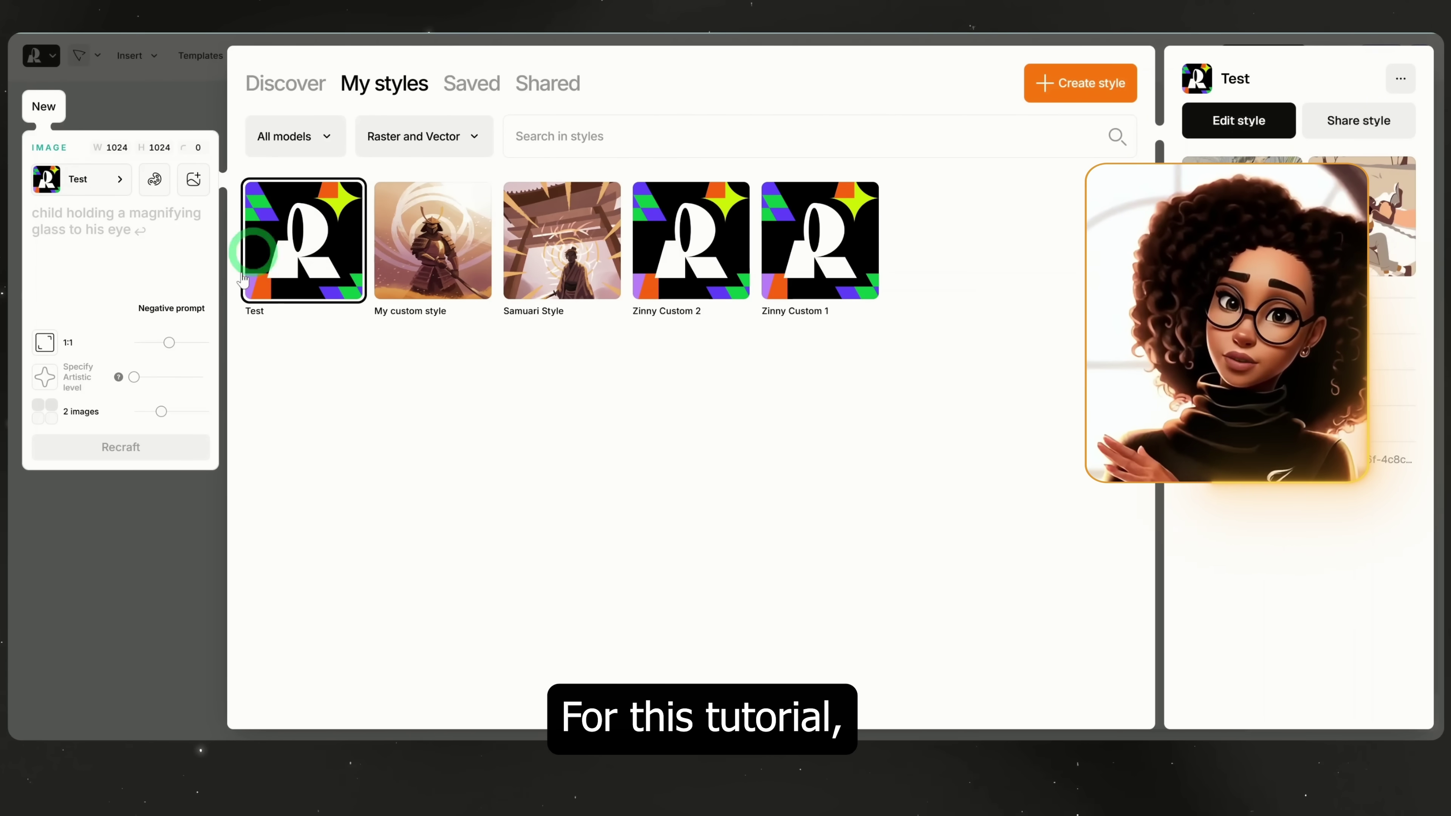
left_click(136, 80)
left_click(82, 149)
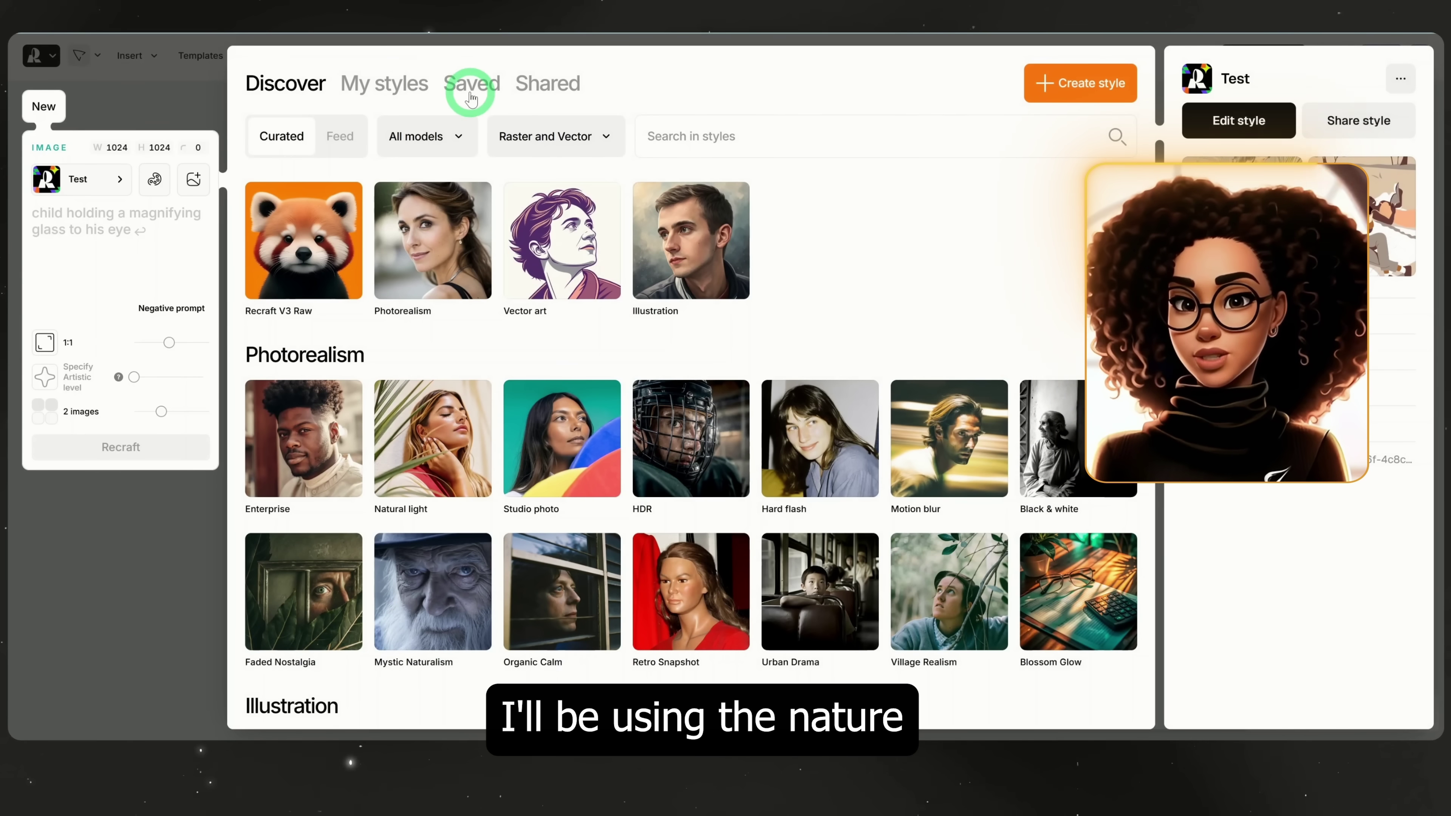
left_click(471, 81)
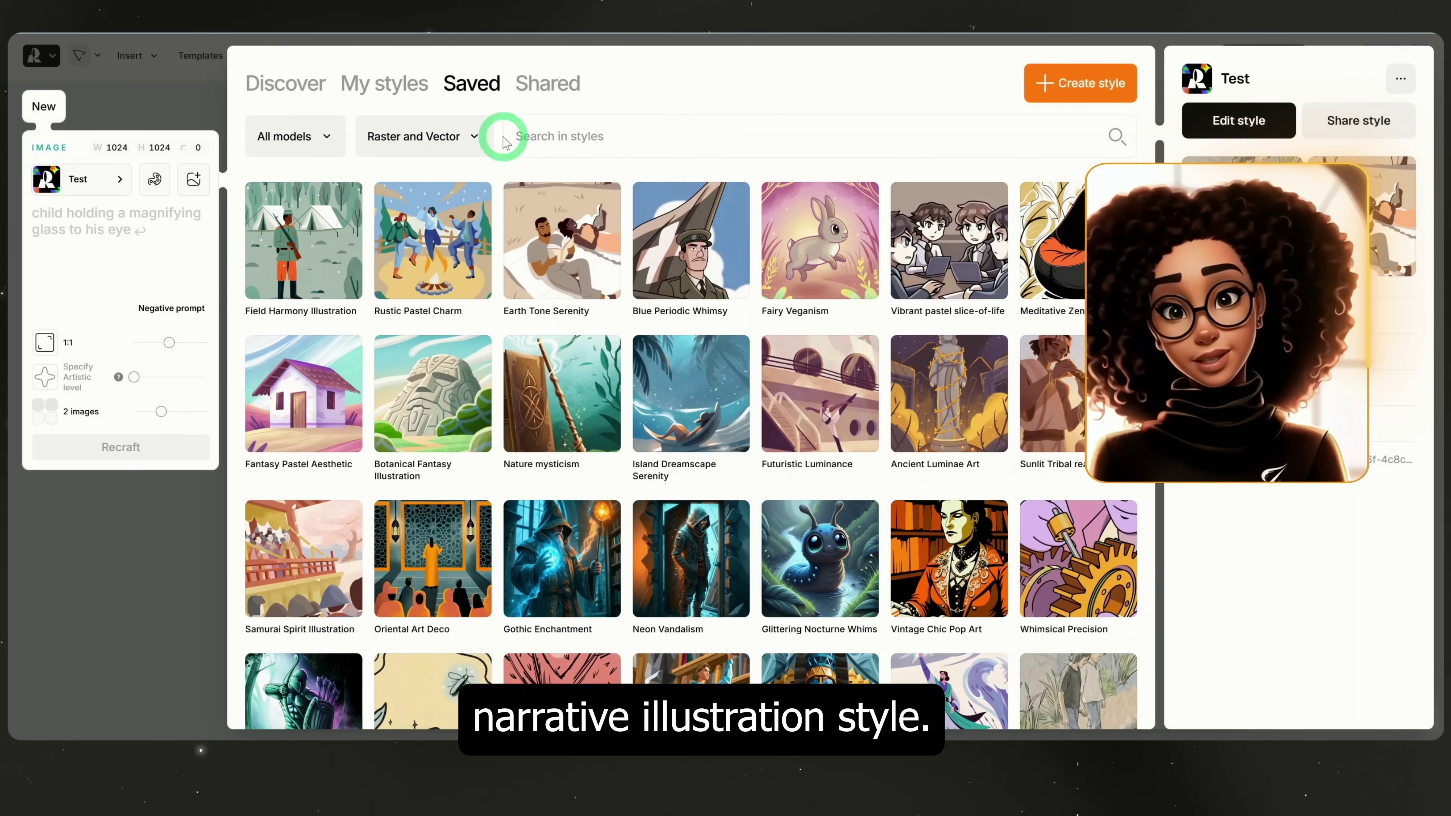
scroll(819, 572, "down", 8)
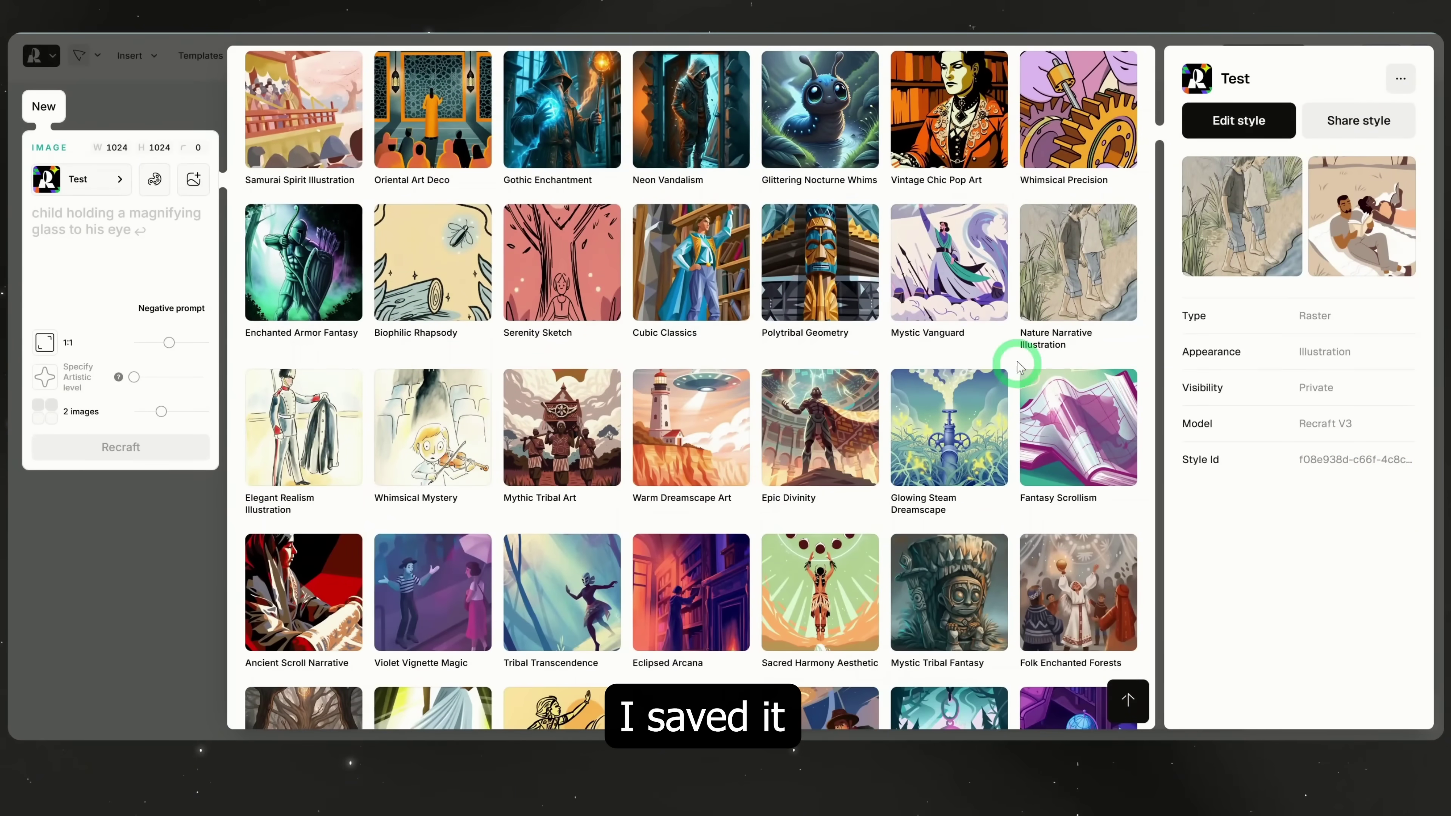
left_click(1091, 292)
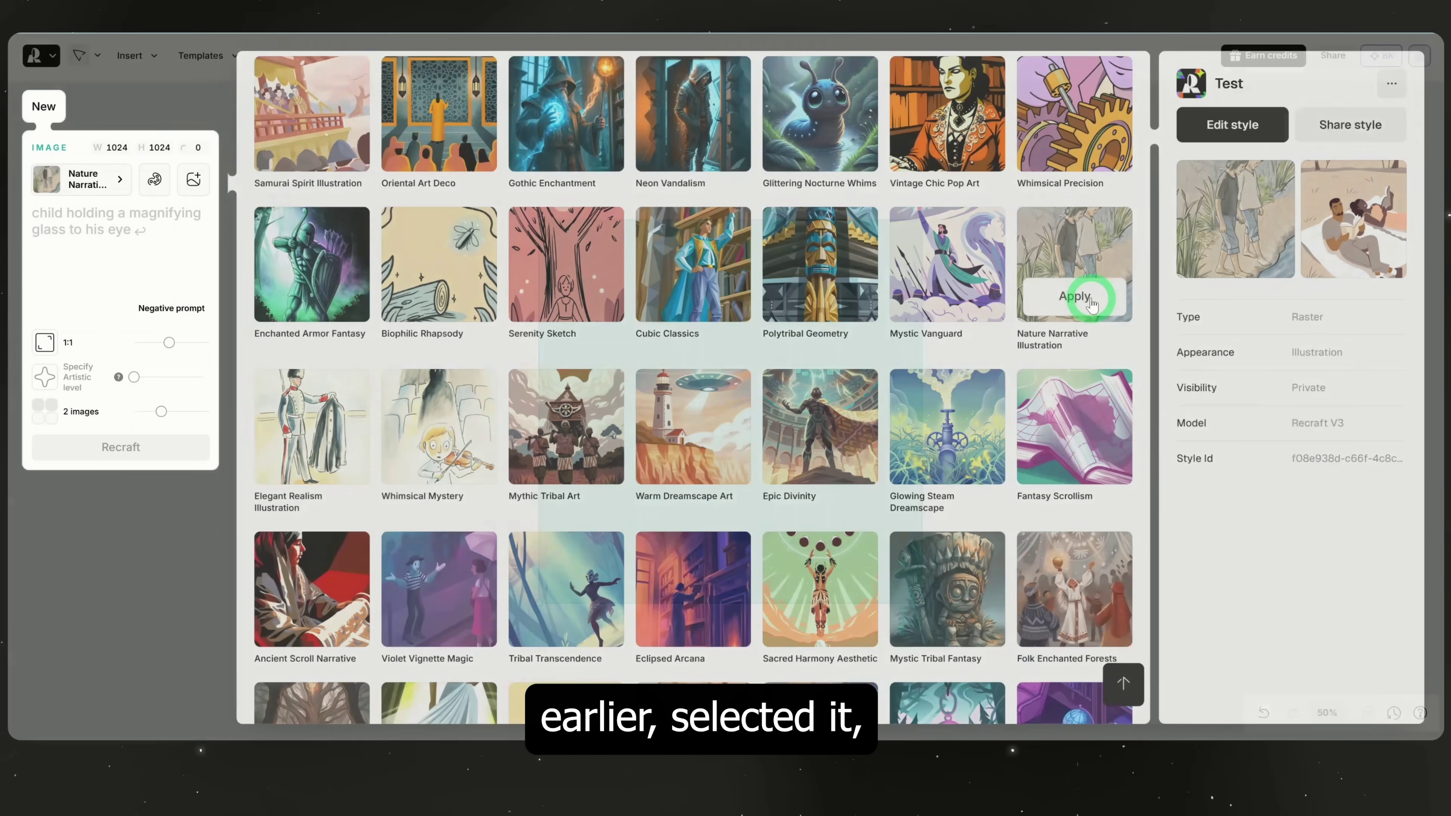
left_click(177, 347)
type("A 19th-century Ottoman courtroom scene, Christian Armenians standing humbly in worn clothes before stern Muslim officials in lavish robes, symbolizing injustice and exclusion. Dim light, tense atmosphere, oil-painting style realism.")
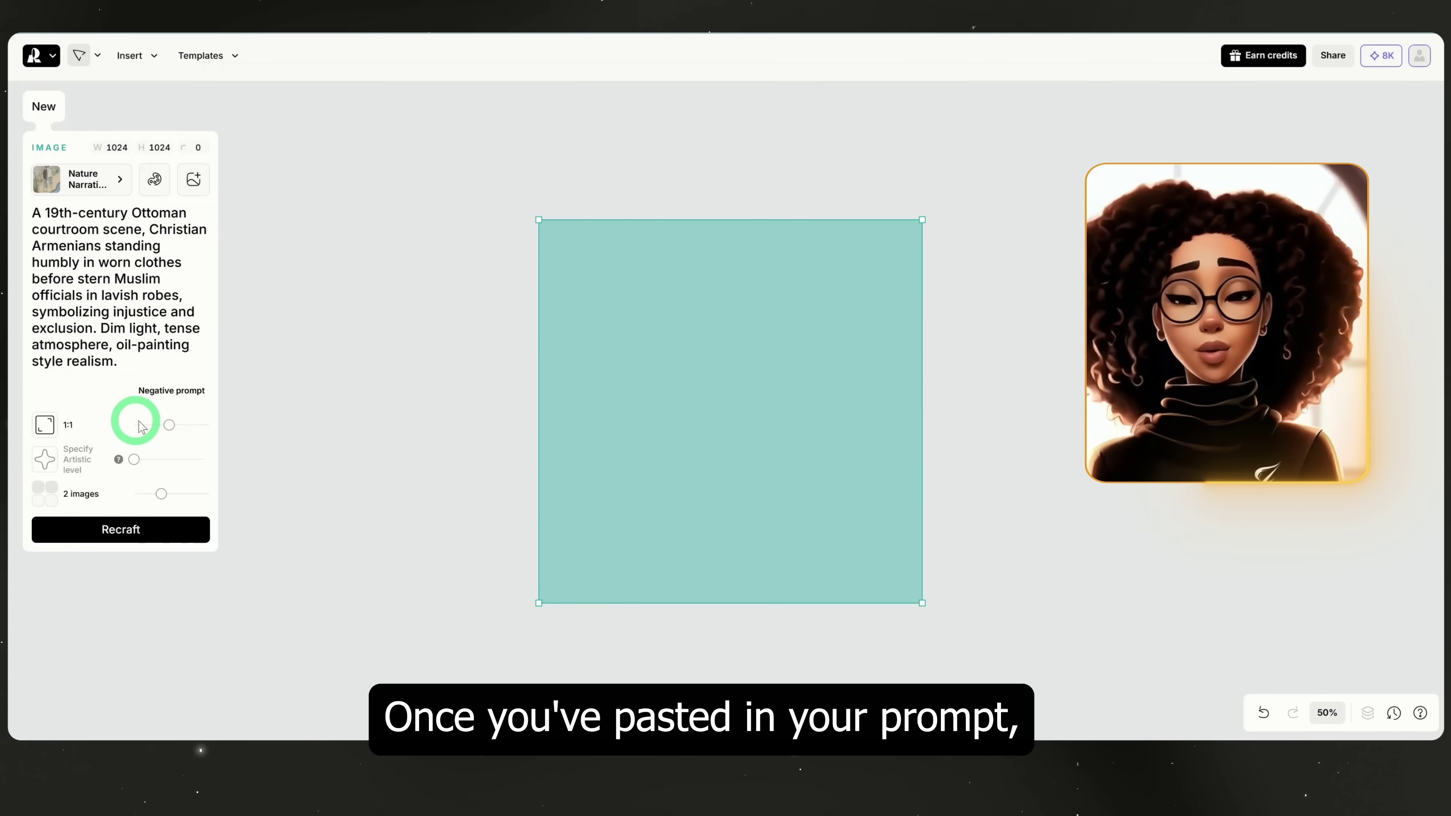
Step: Set the aspect ratio to 16:9 (1820×1024) and try the Artistic level slider
left_click_drag(170, 426, 147, 428)
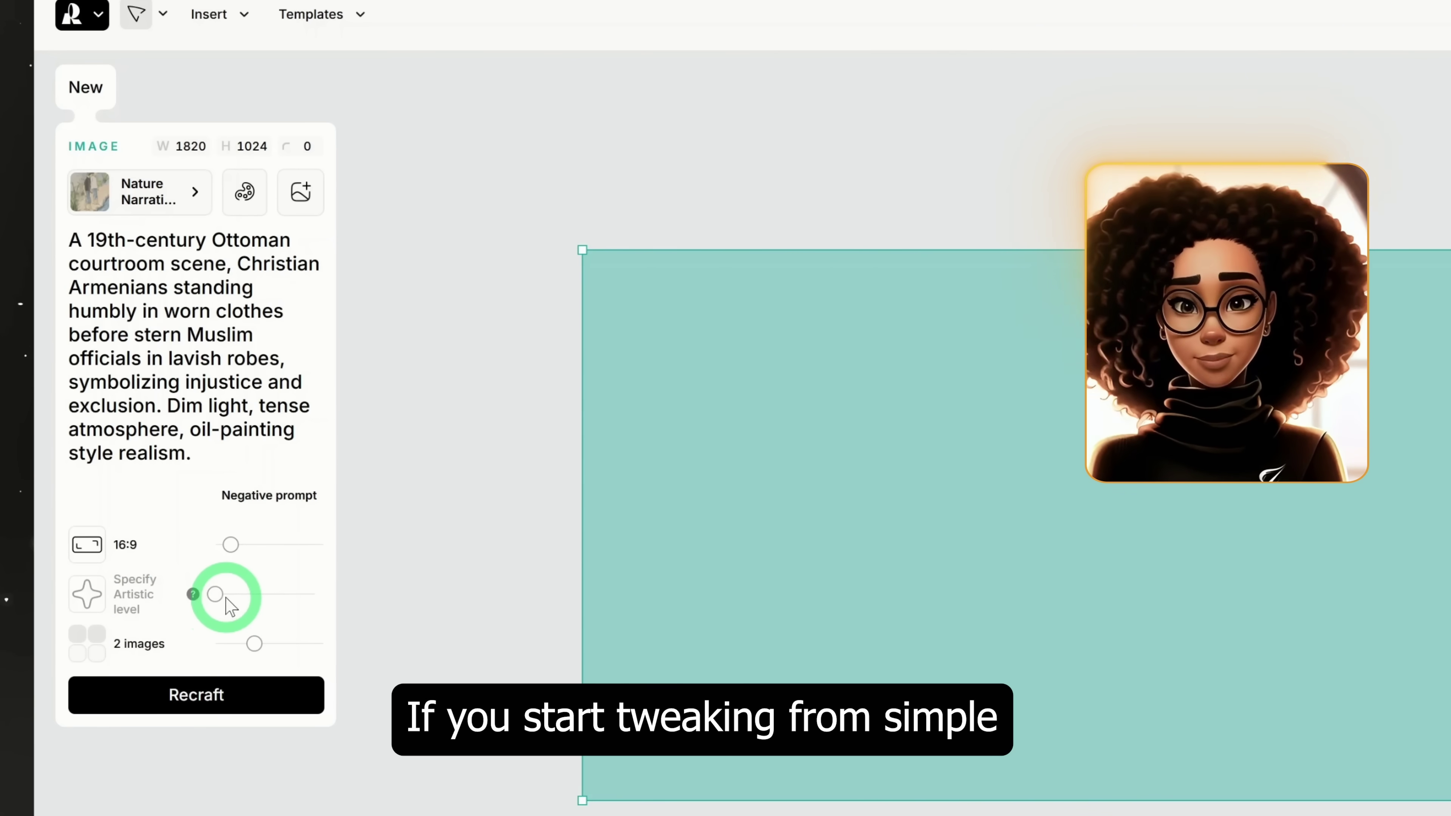
mouse_move(215, 597)
left_mouse_down()
mouse_move(314, 604)
mouse_move(197, 604)
left_mouse_up()
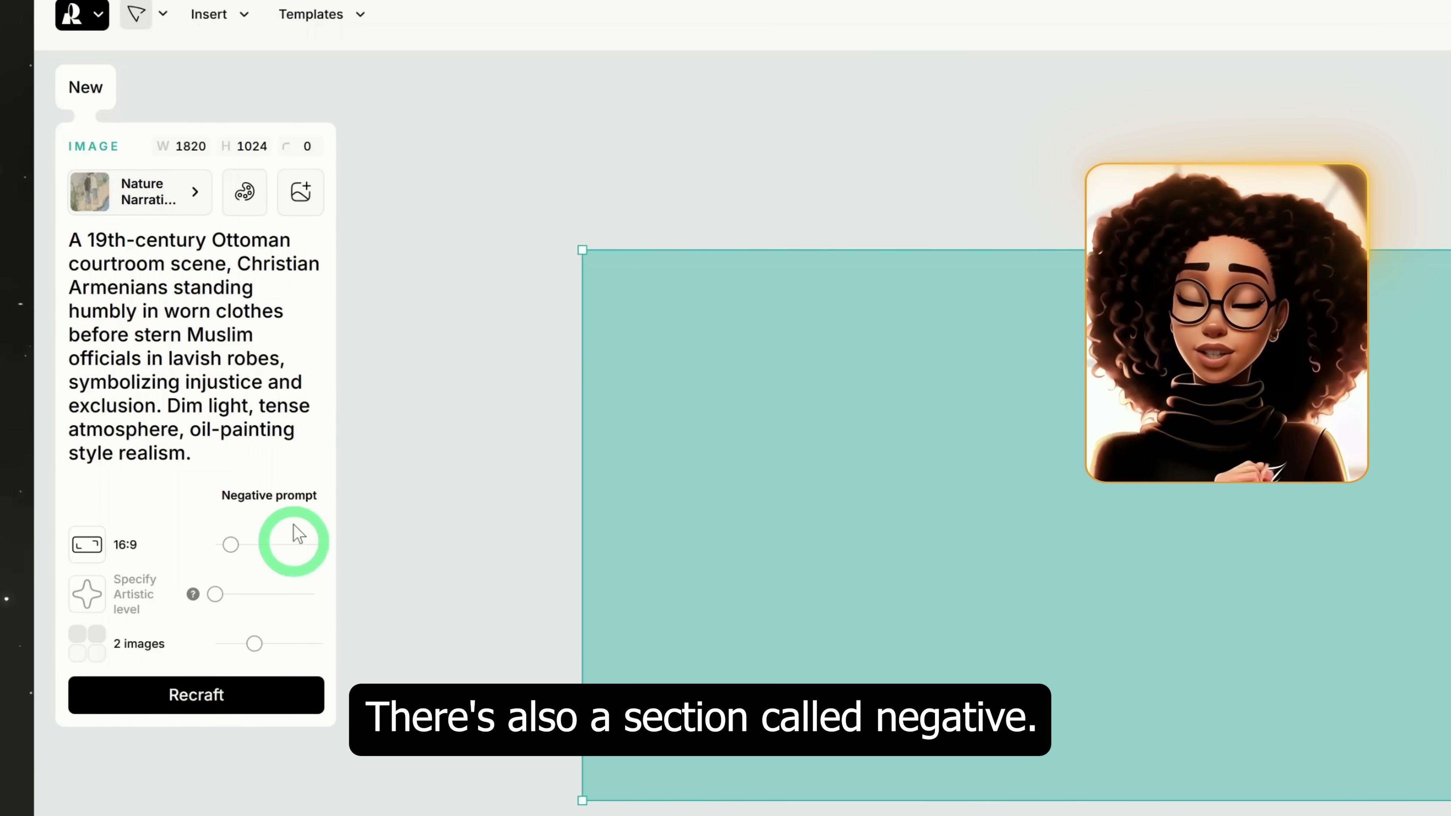
Step: Set Avoid text generation to Yes and generate two 16:9 Nature Narrative courtroom images
left_click(292, 493)
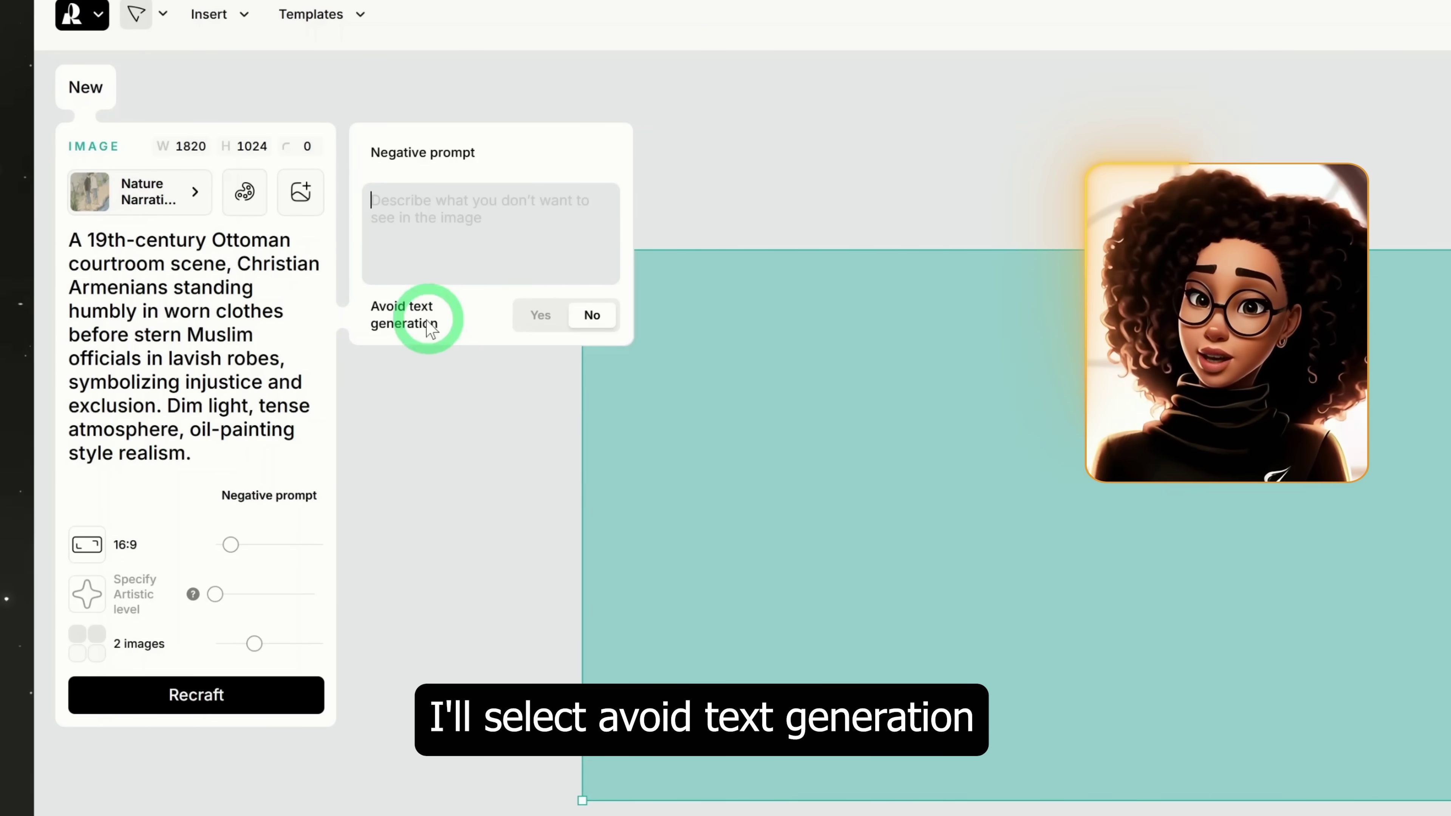
left_click(538, 315)
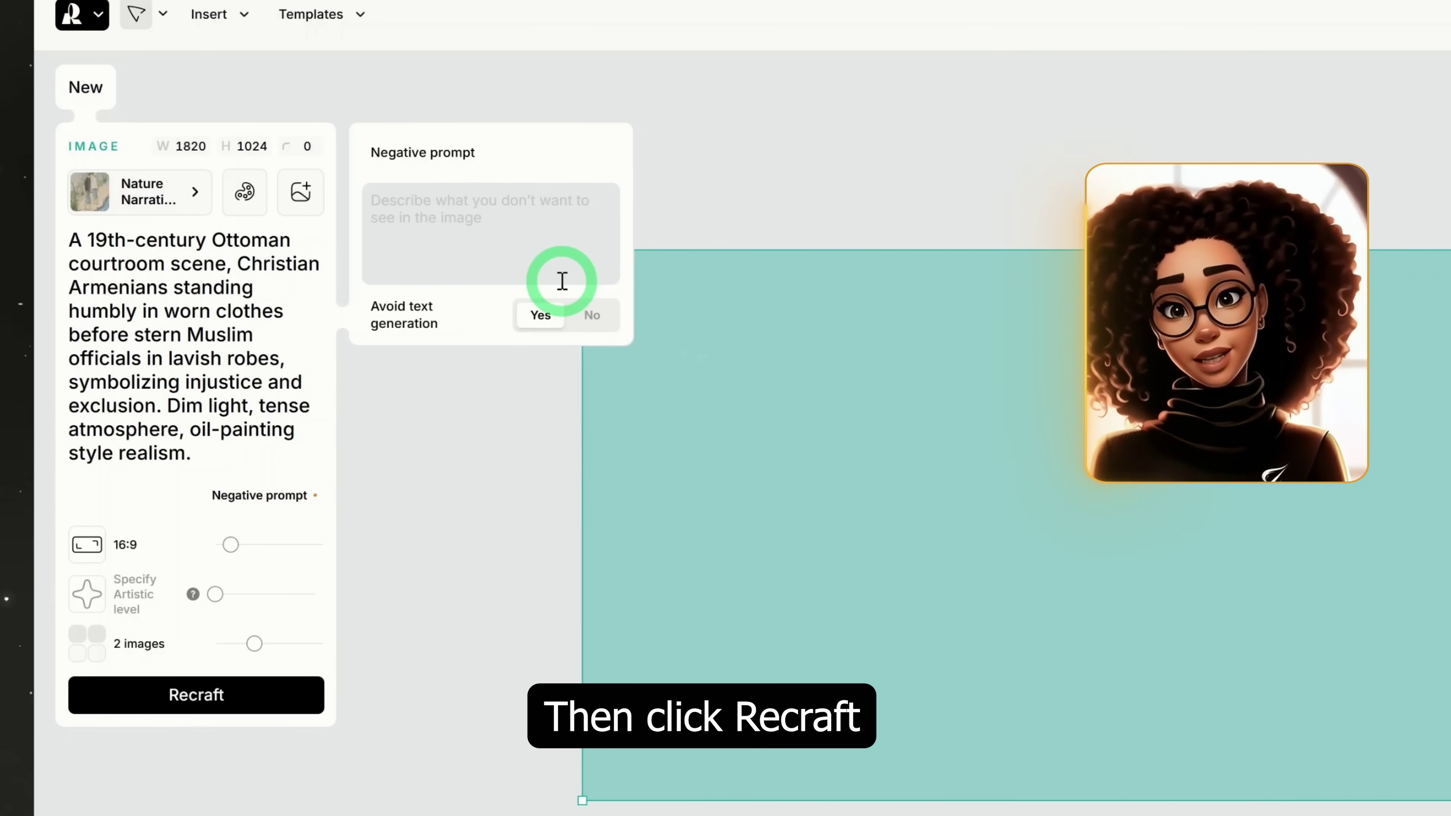
left_click(261, 691)
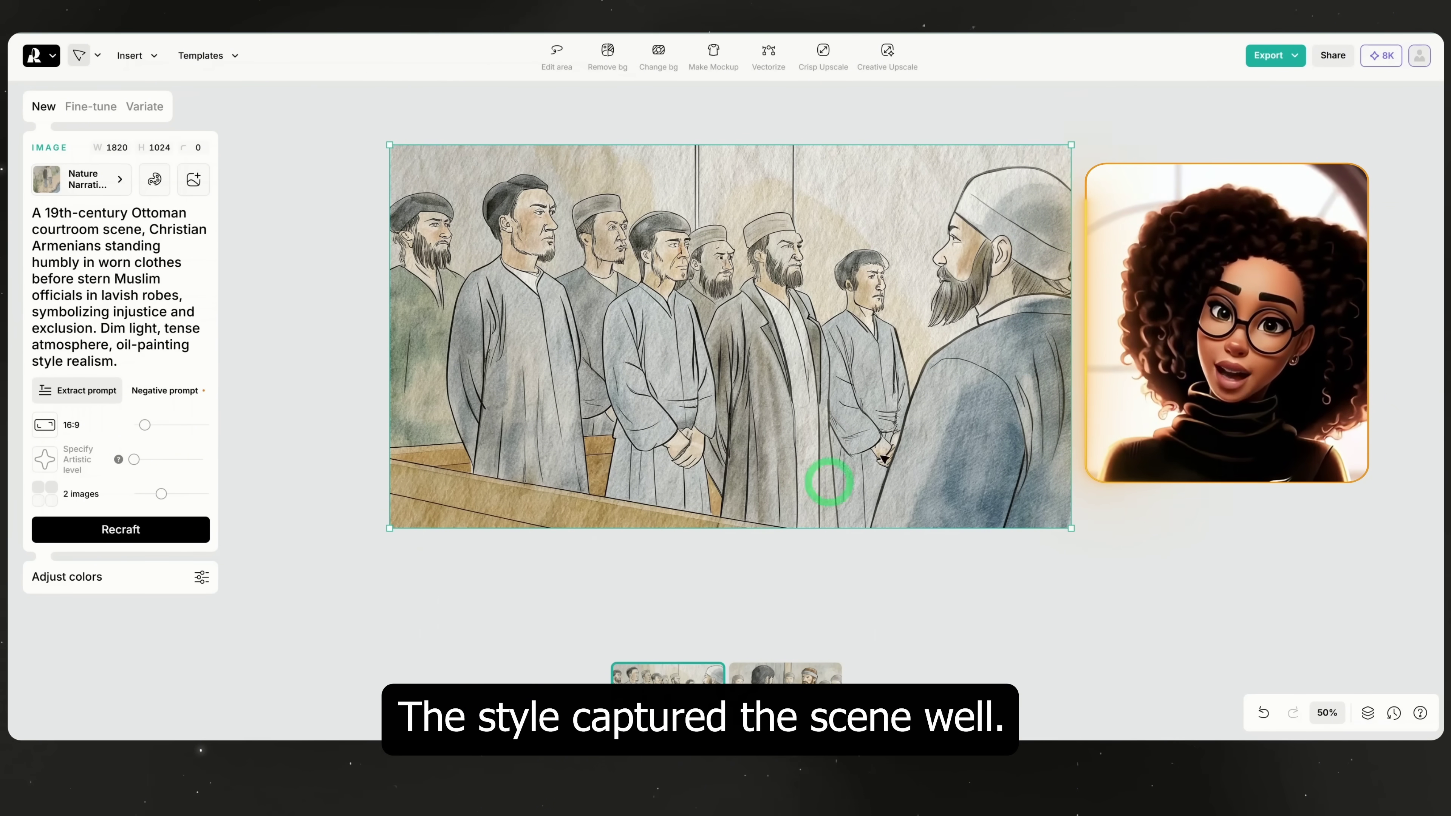
Step: Compare both courtroom thumbnails, return to the first, and try a custom palette colour
left_click(805, 708)
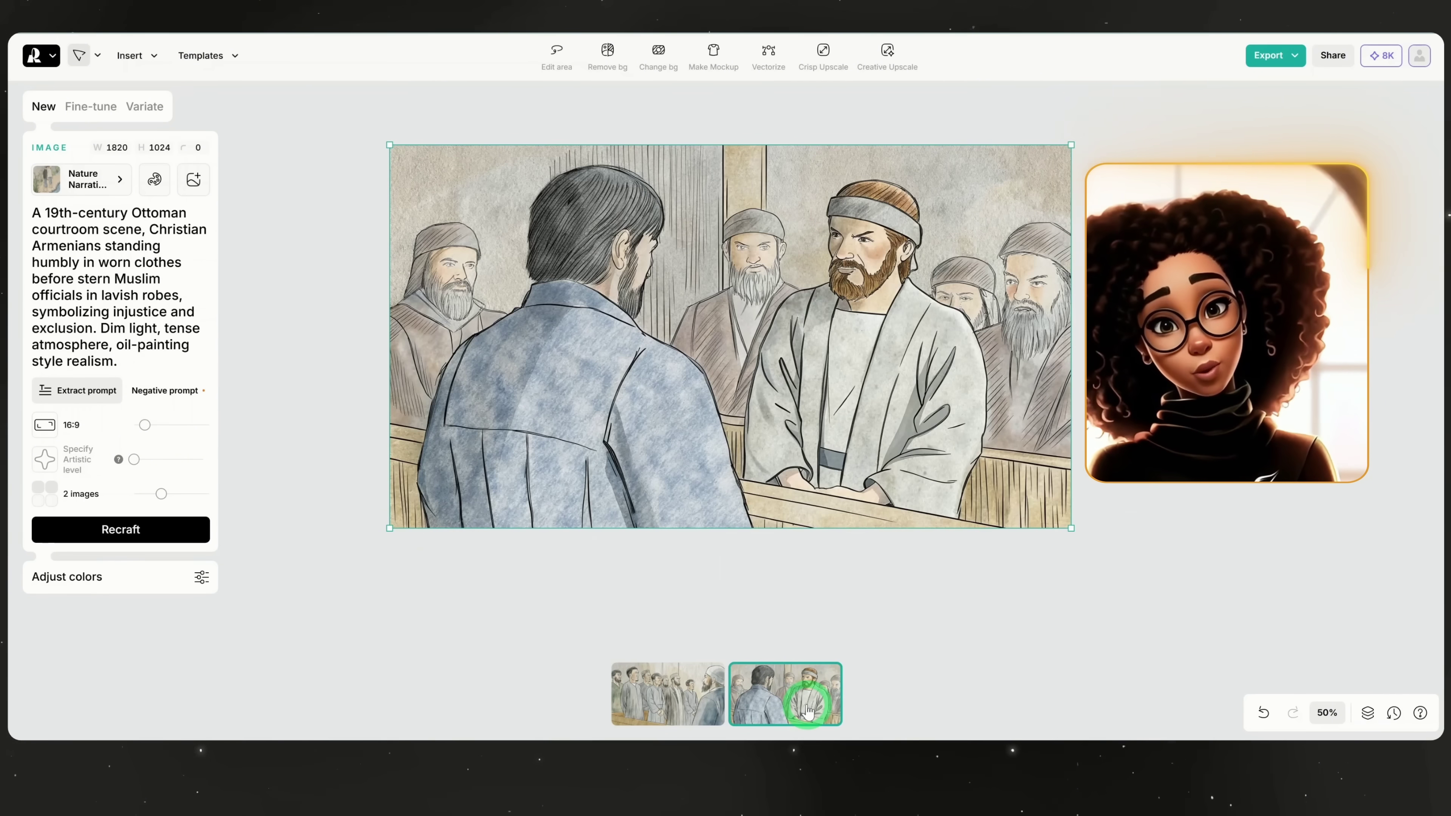
left_click(683, 703)
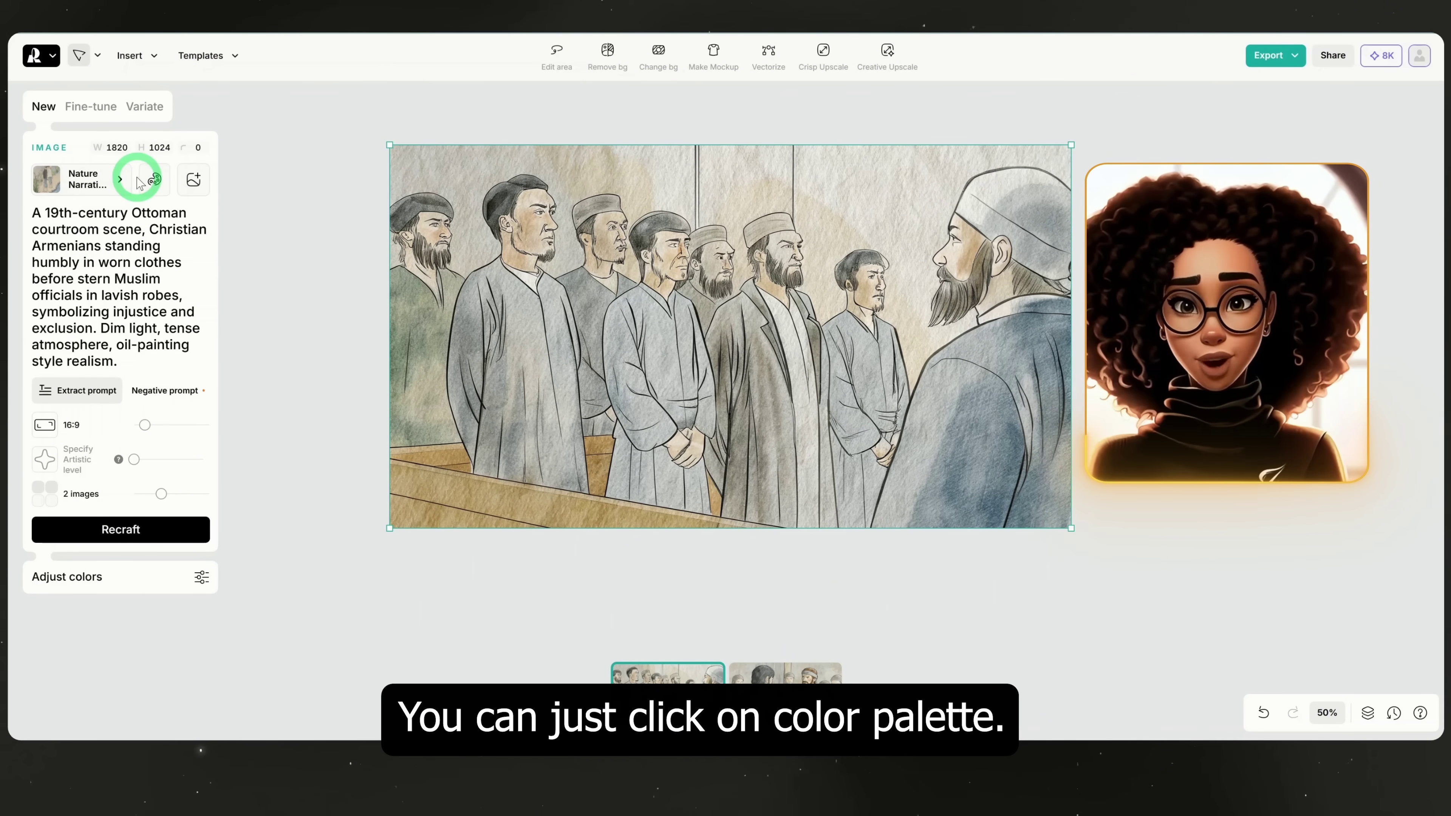
left_click(143, 196)
left_click(304, 182)
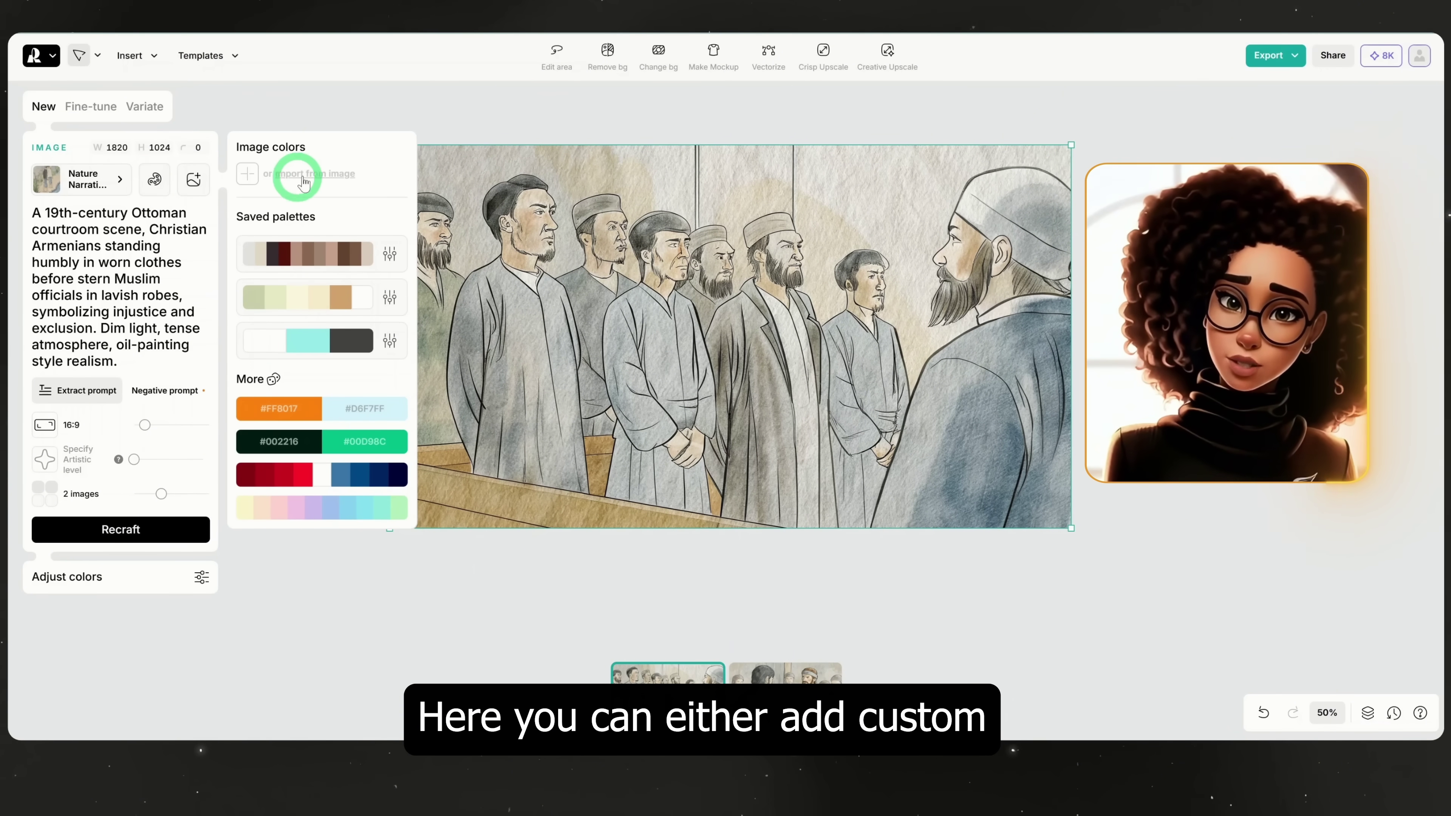
left_click(247, 181)
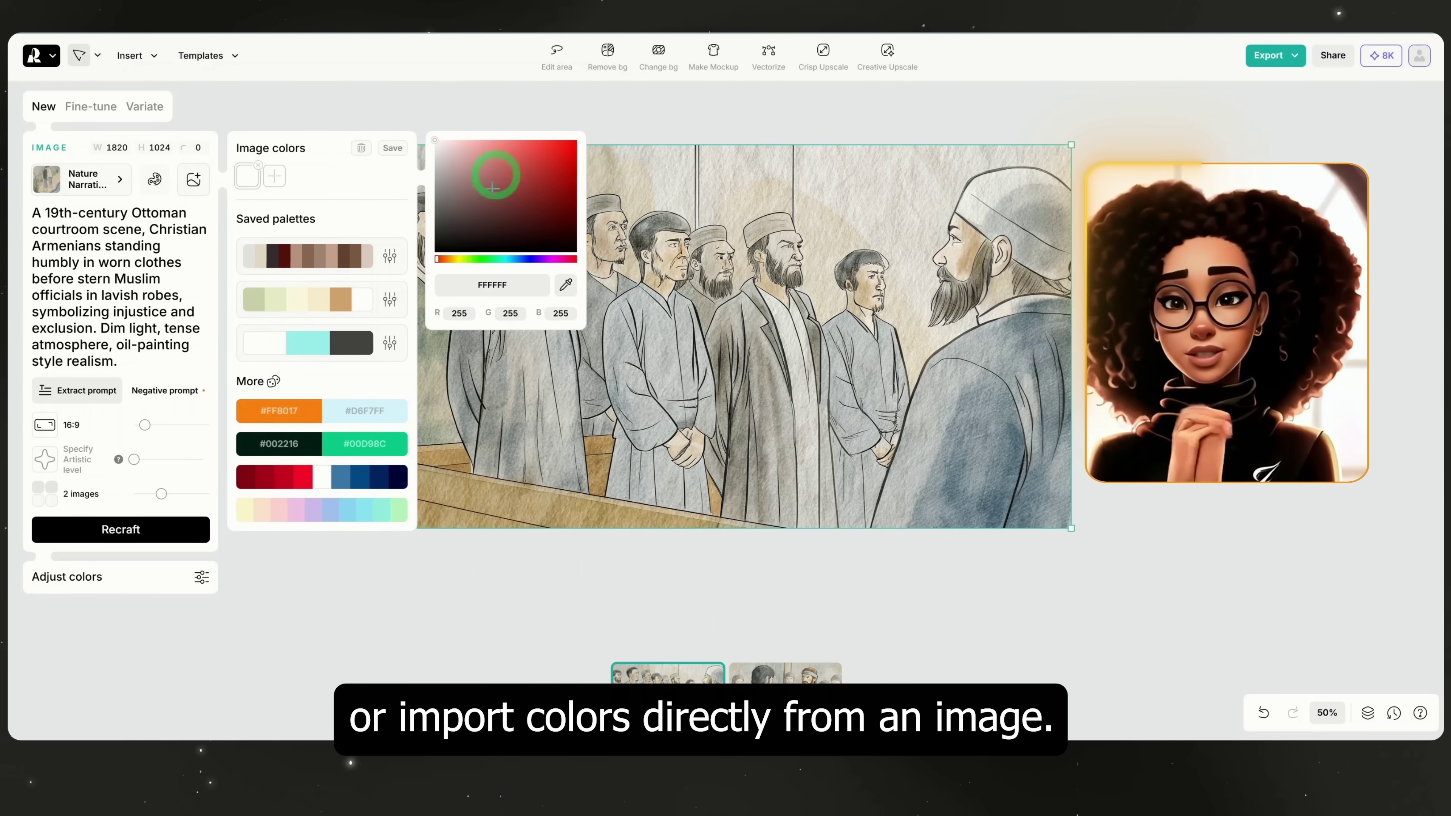
Step: Drop the white swatch, import a palette from a reference image, and regenerate the scene
left_click(258, 165)
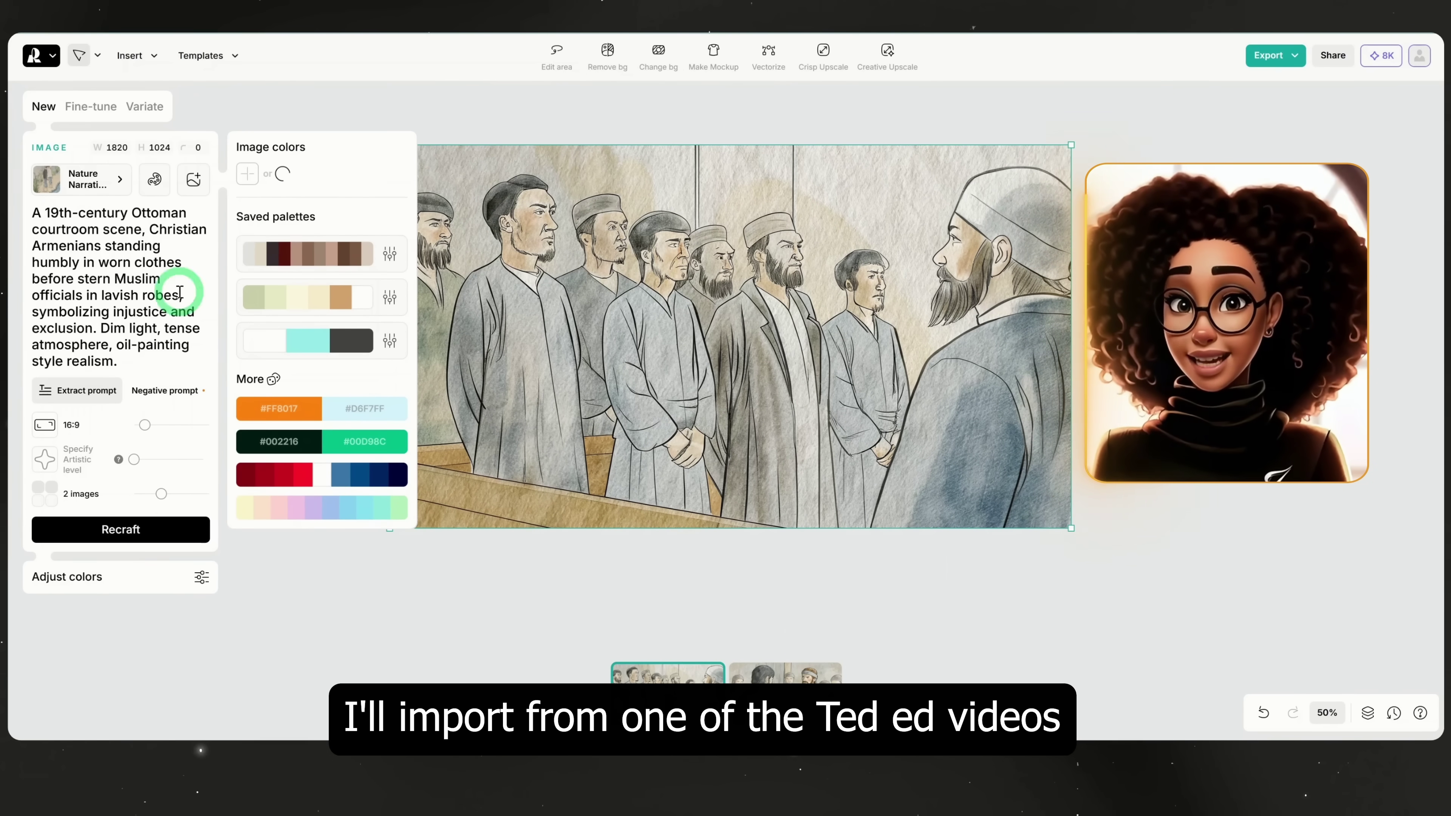
left_click(282, 174)
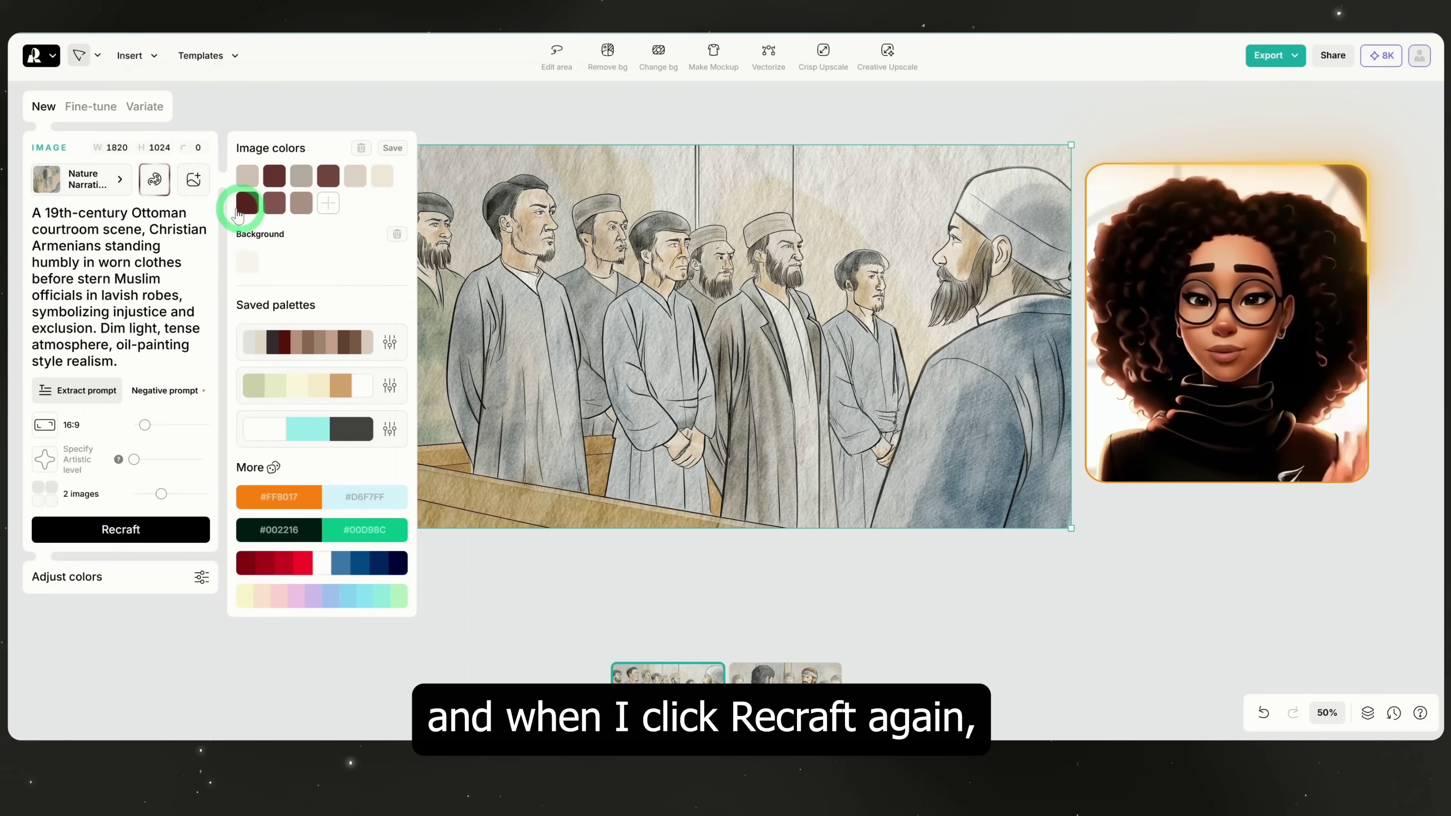
left_click(133, 531)
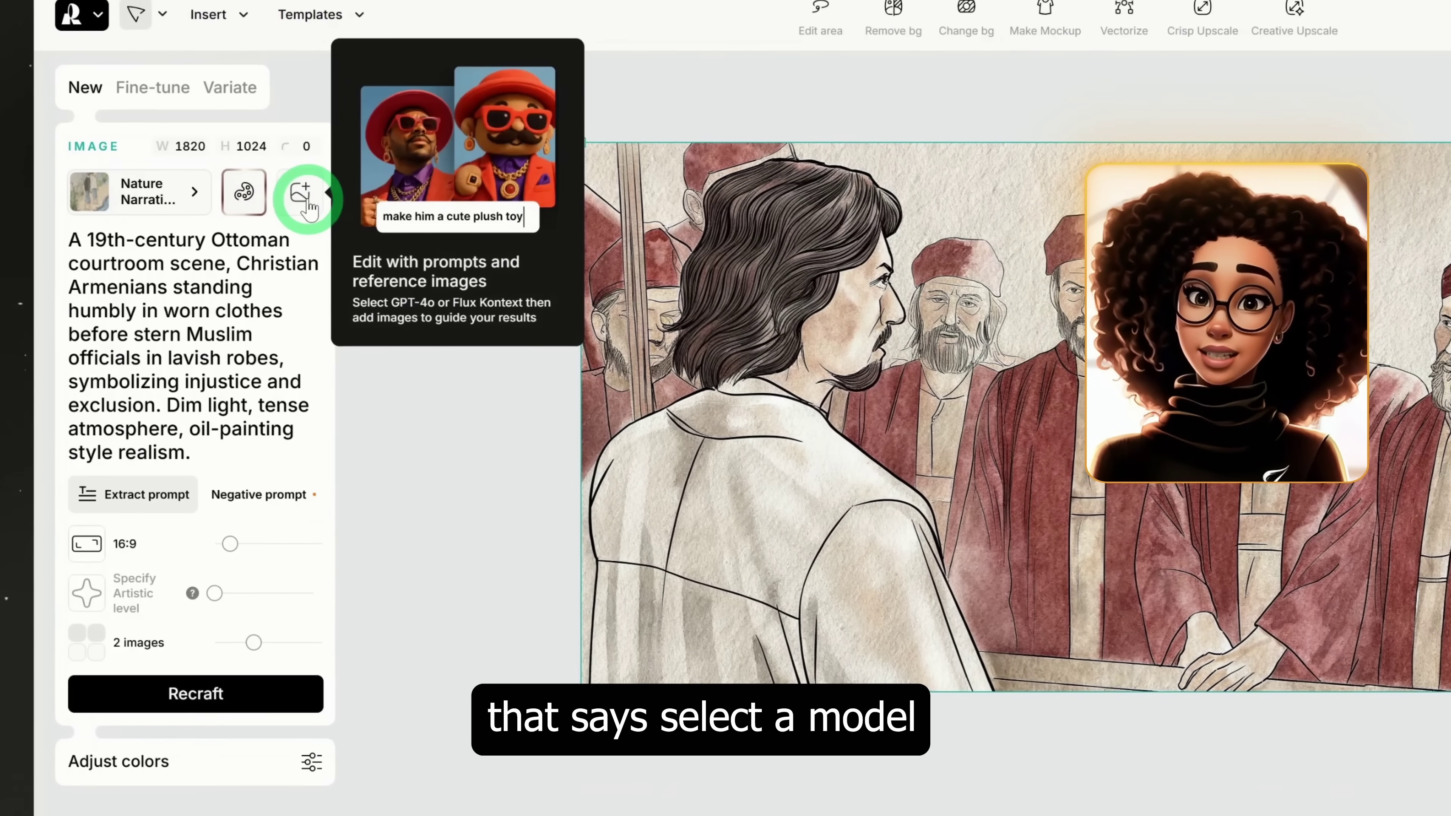
Step: Edit the courtroom image with Flux 1 Kontext Max, changing 'standing' to 'sitting'
left_click(307, 201)
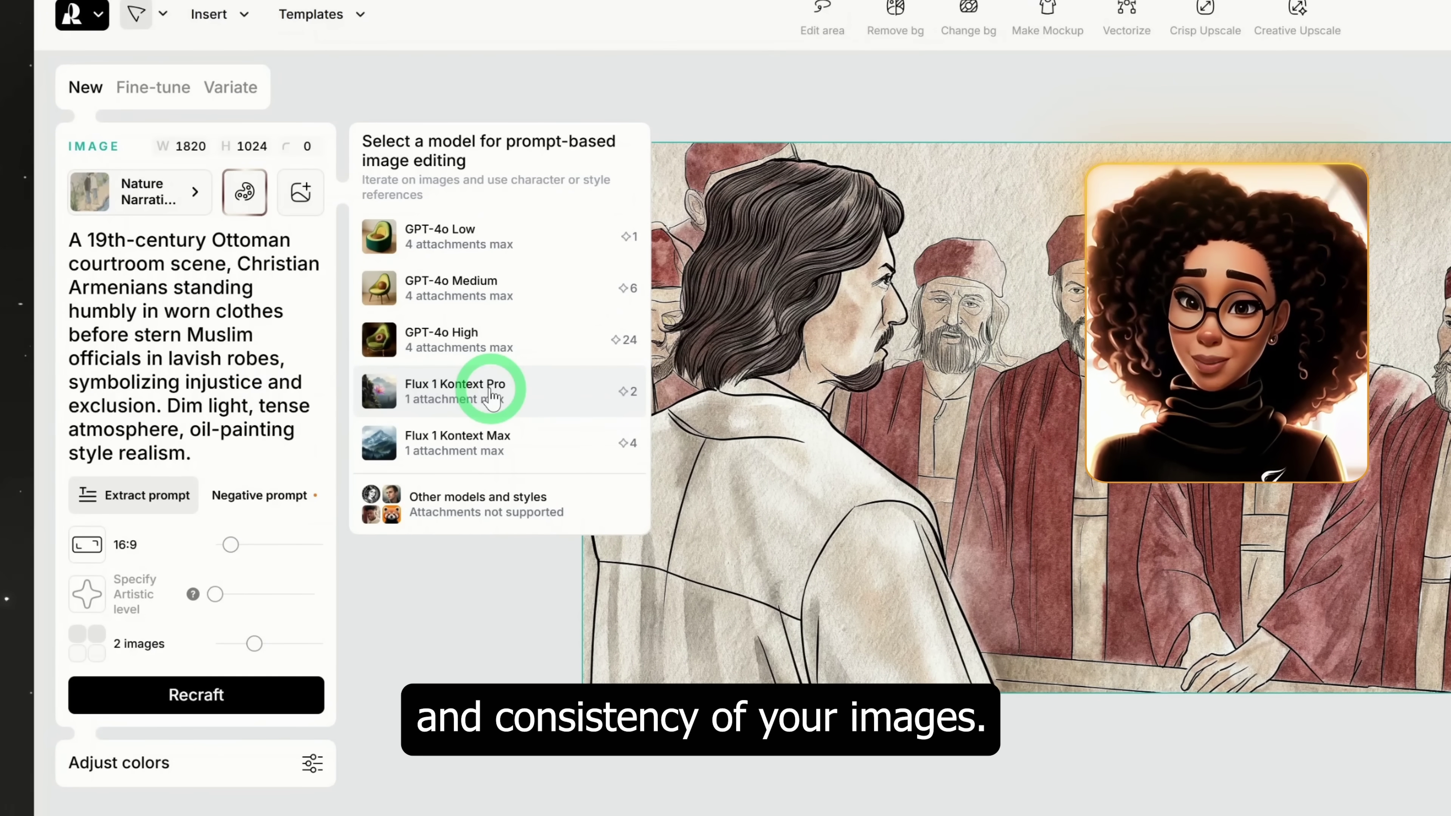
left_click(512, 445)
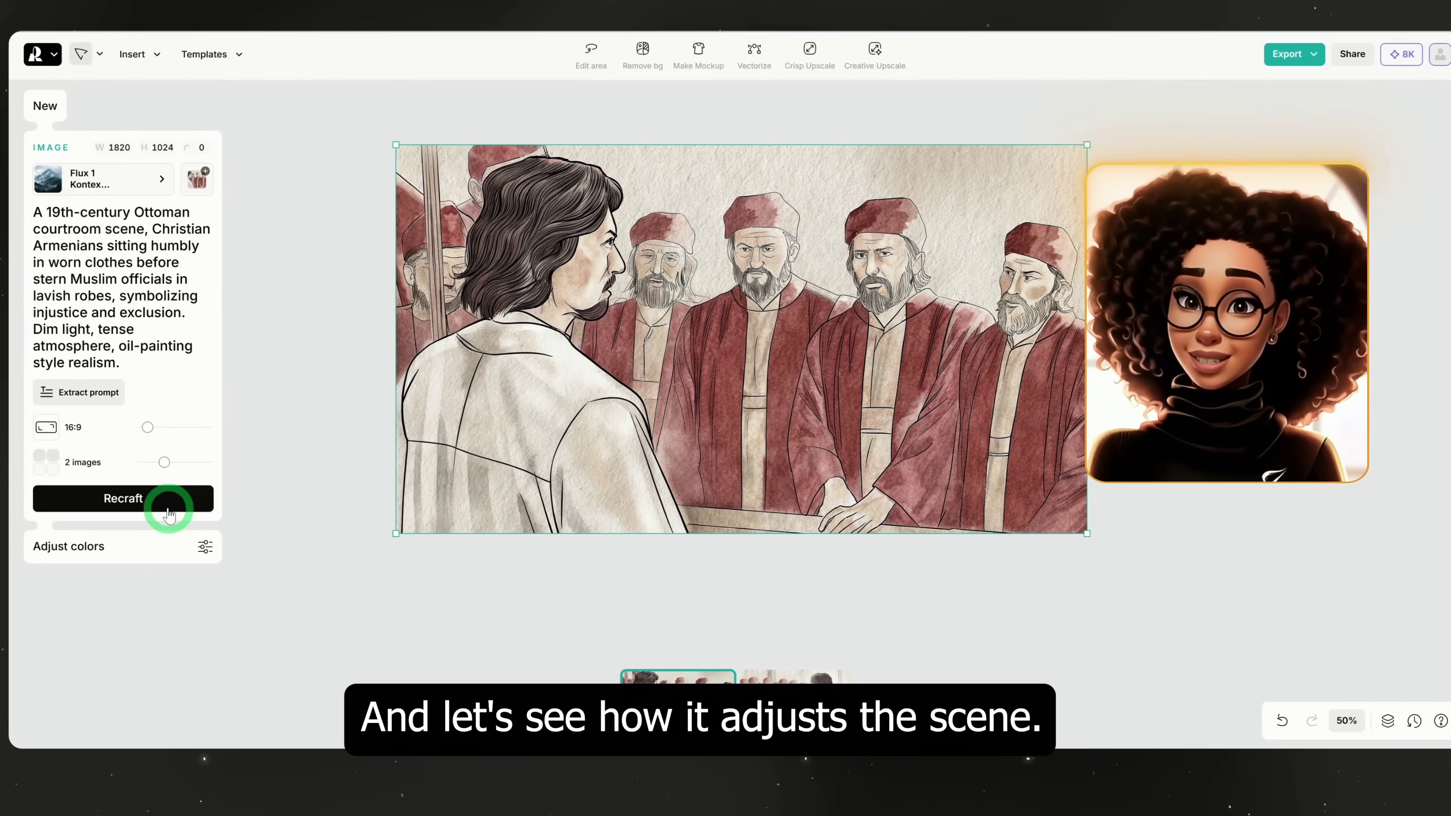
left_click(158, 521)
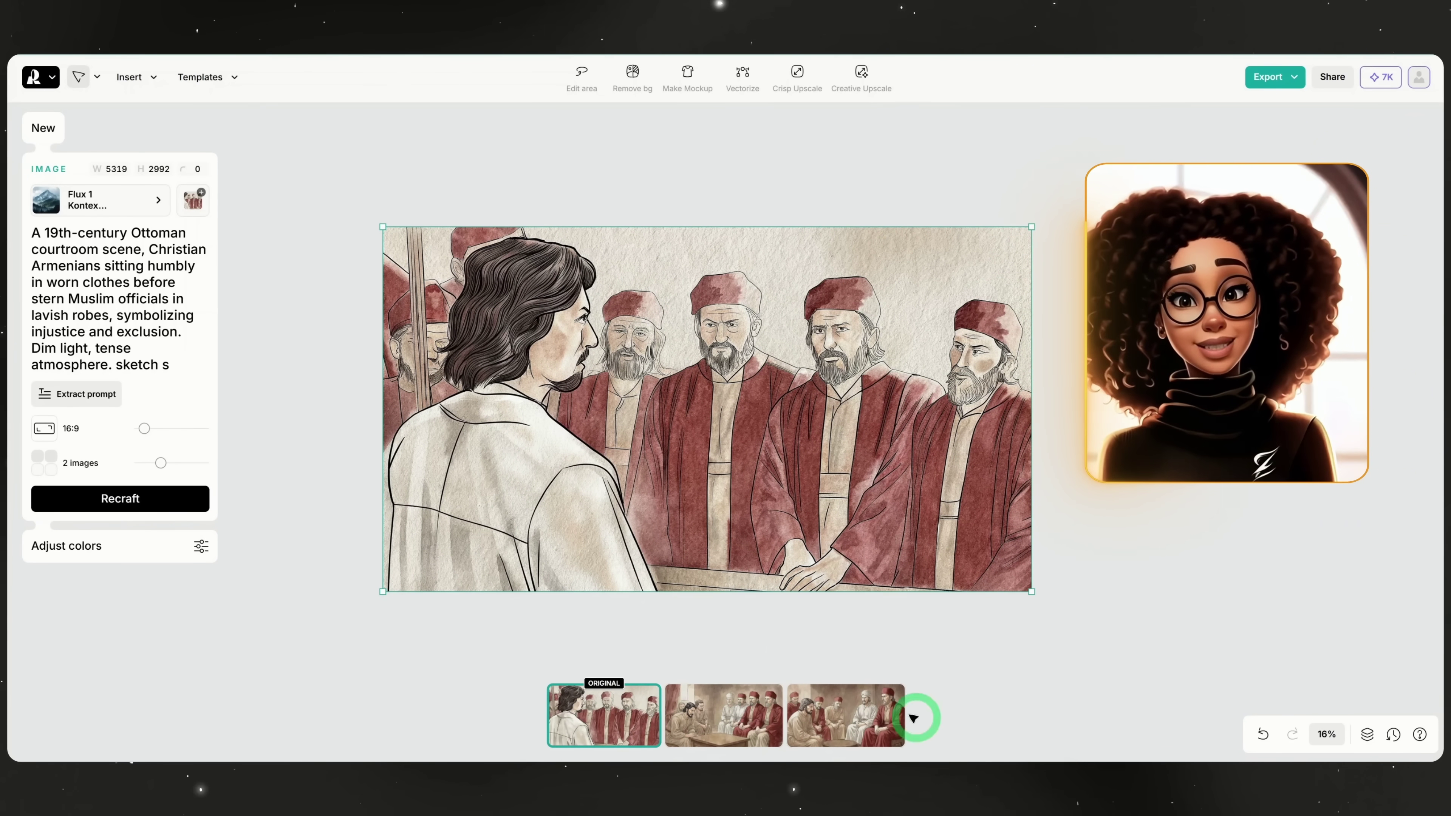
Step: Compare the second and third seated variations, ending on the second
left_click(726, 717)
left_click(812, 721)
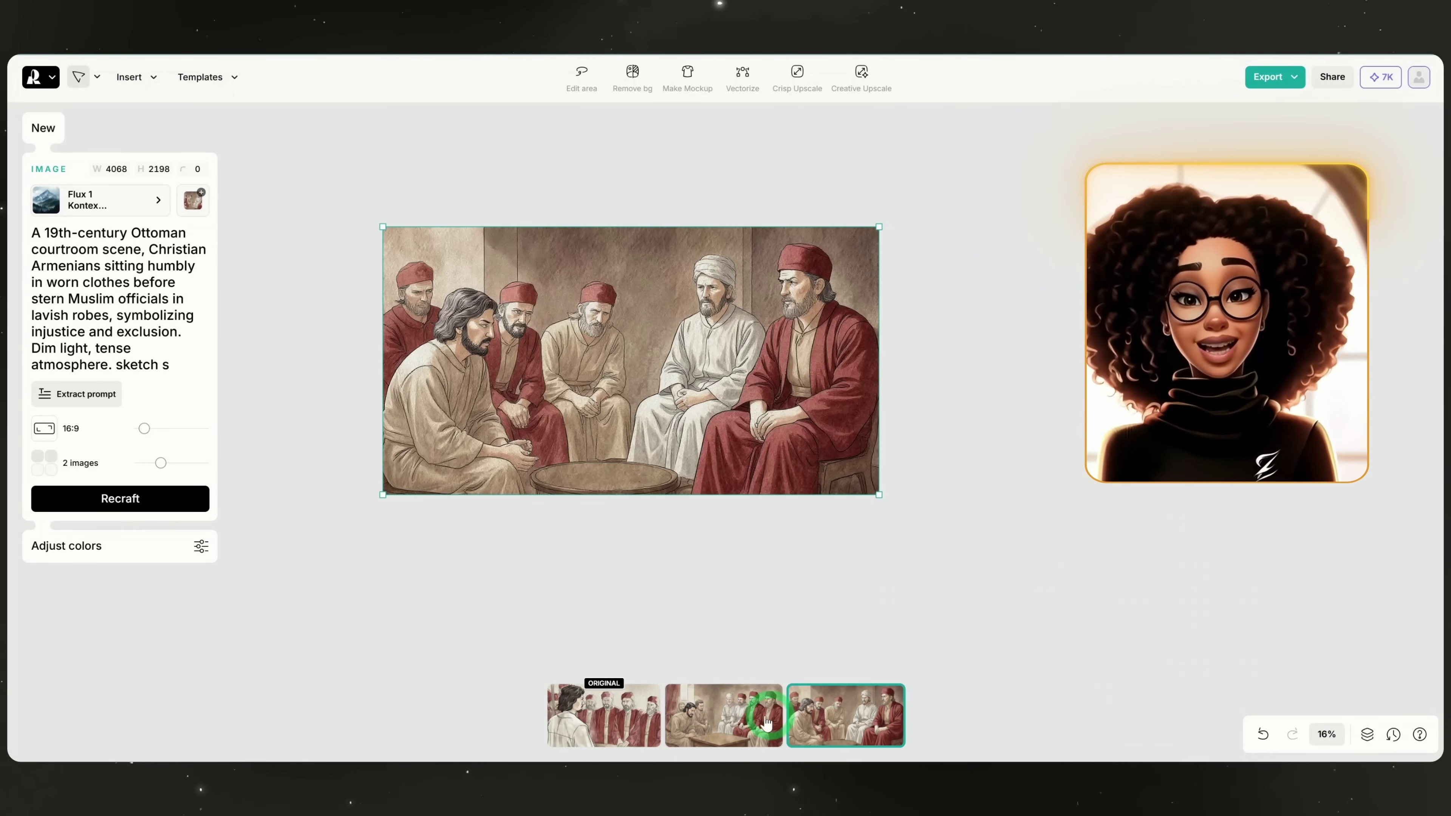
left_click(709, 719)
left_click(799, 725)
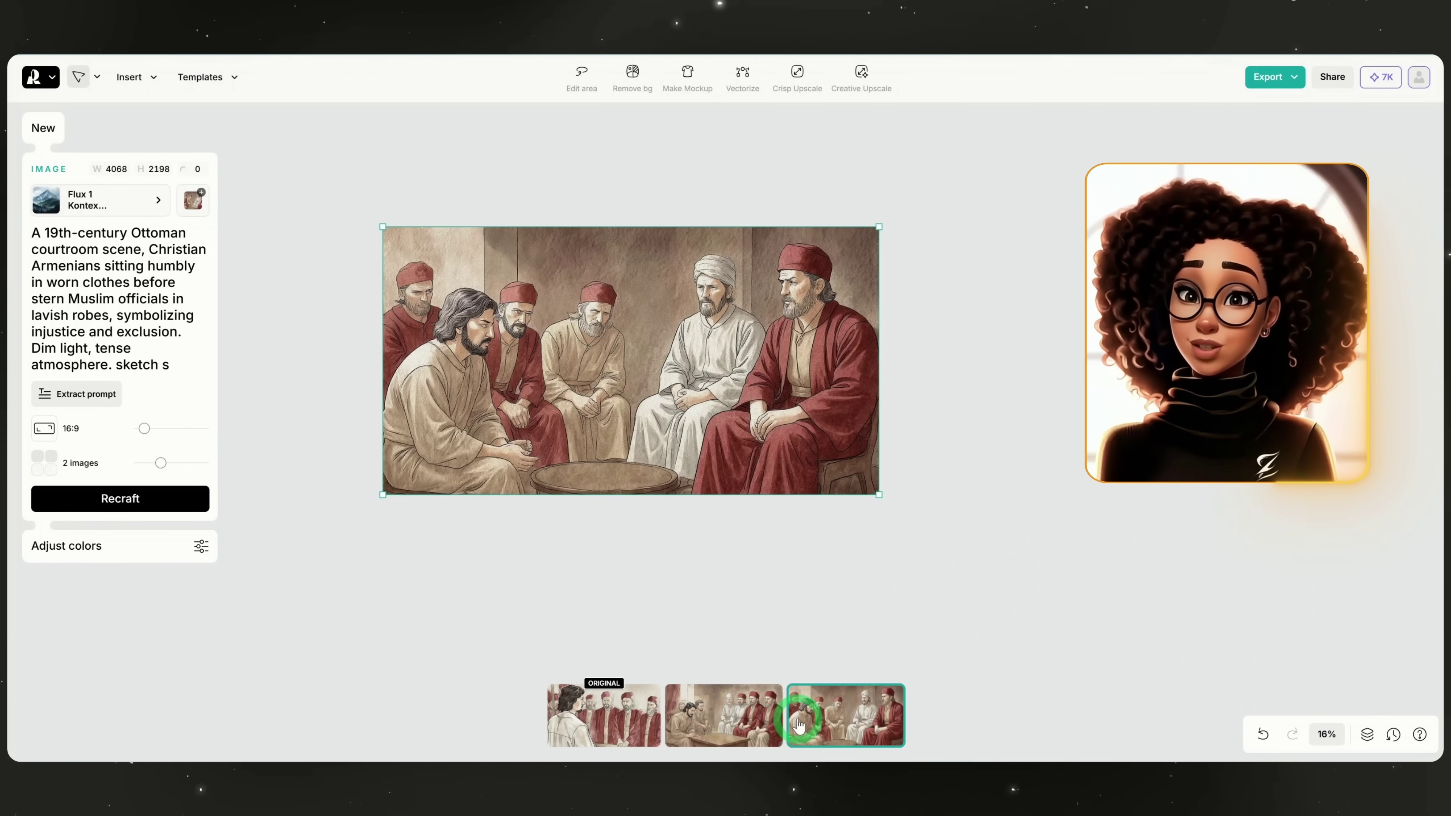
left_click(711, 730)
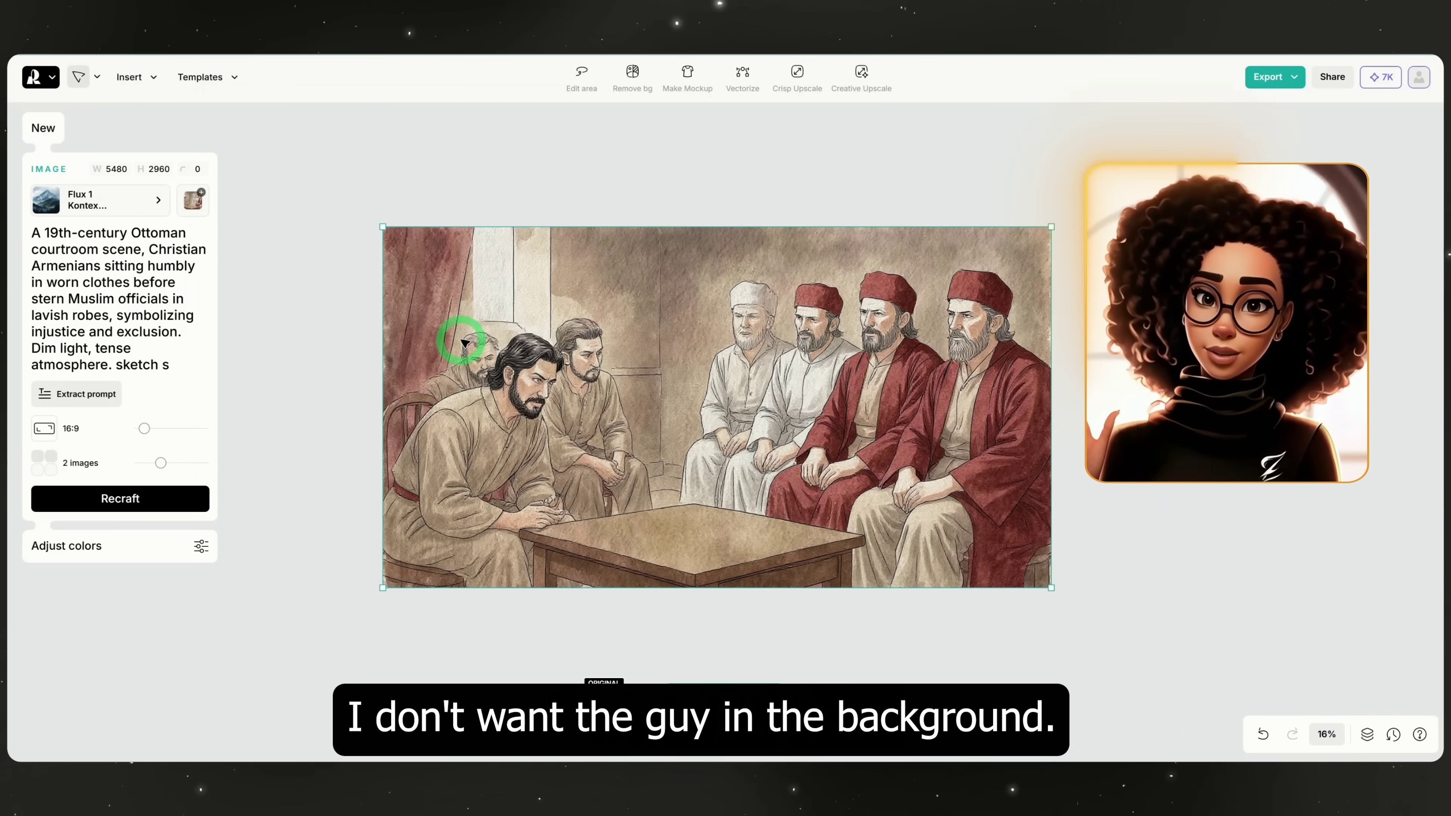
Step: Brush over the ghost figure behind the dark-haired man and erase it
left_click(582, 74)
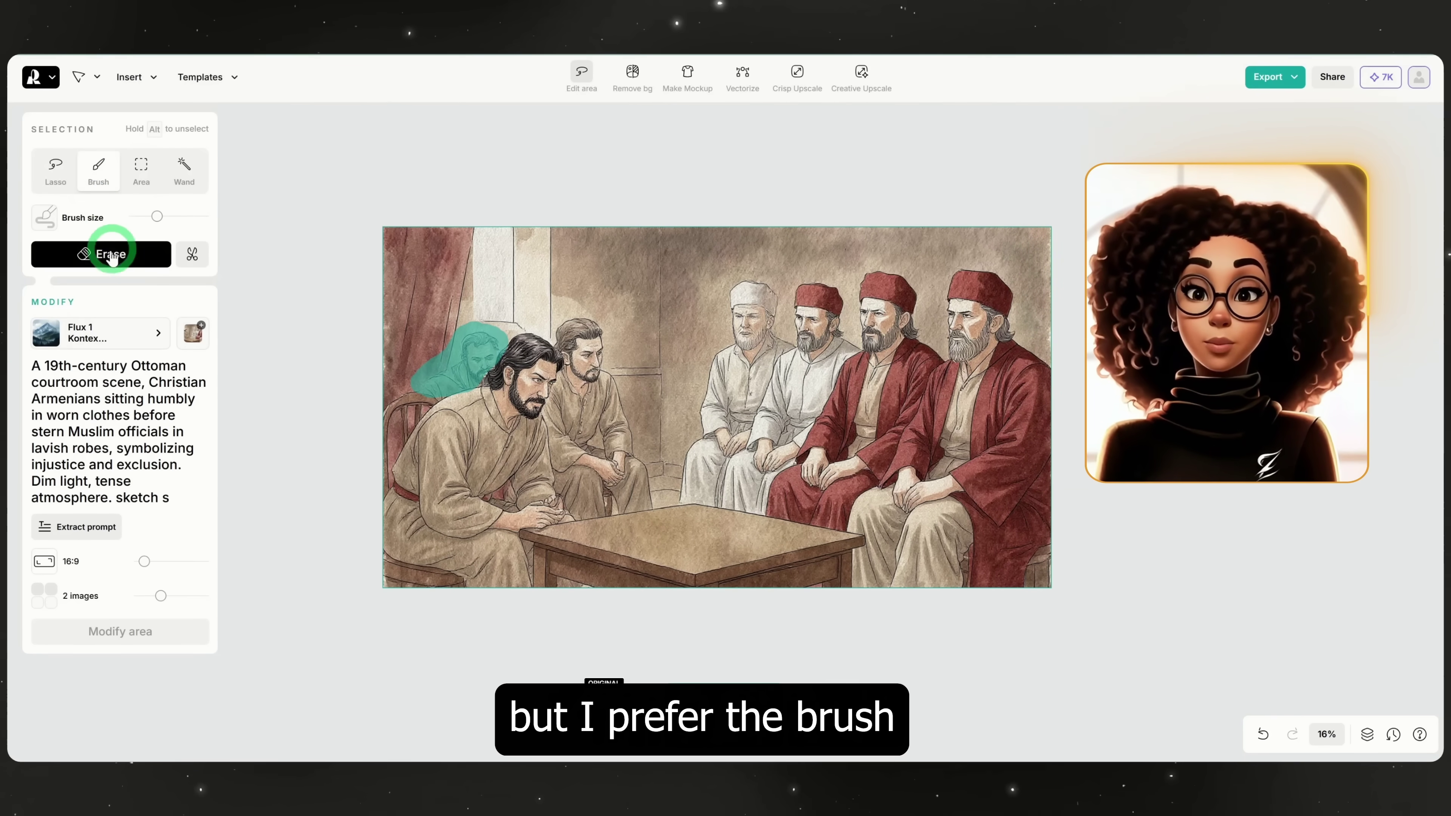
mouse_move(477, 338)
left_mouse_down()
mouse_move(437, 360)
mouse_move(498, 344)
mouse_move(425, 377)
left_mouse_up()
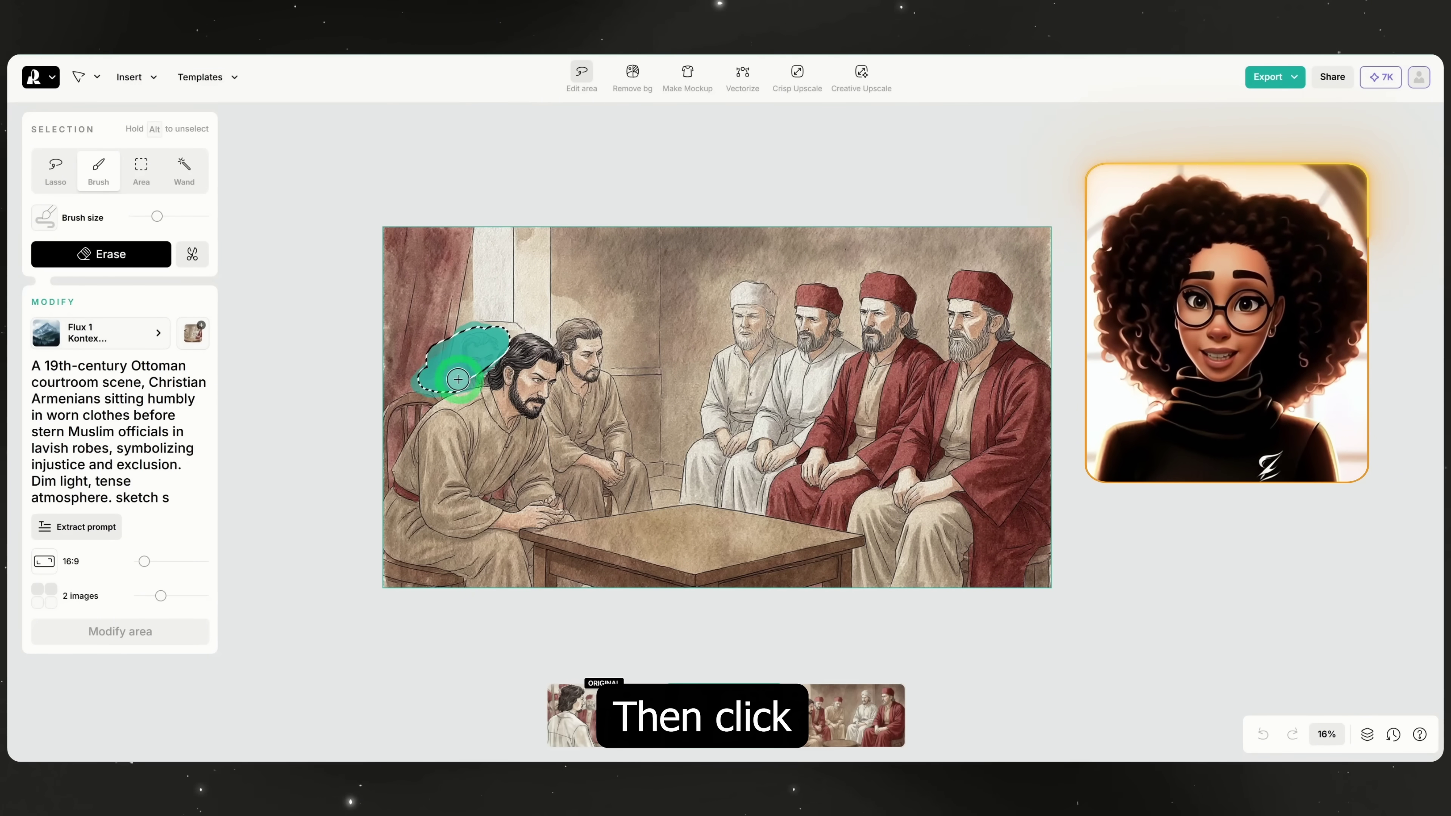
left_click(147, 250)
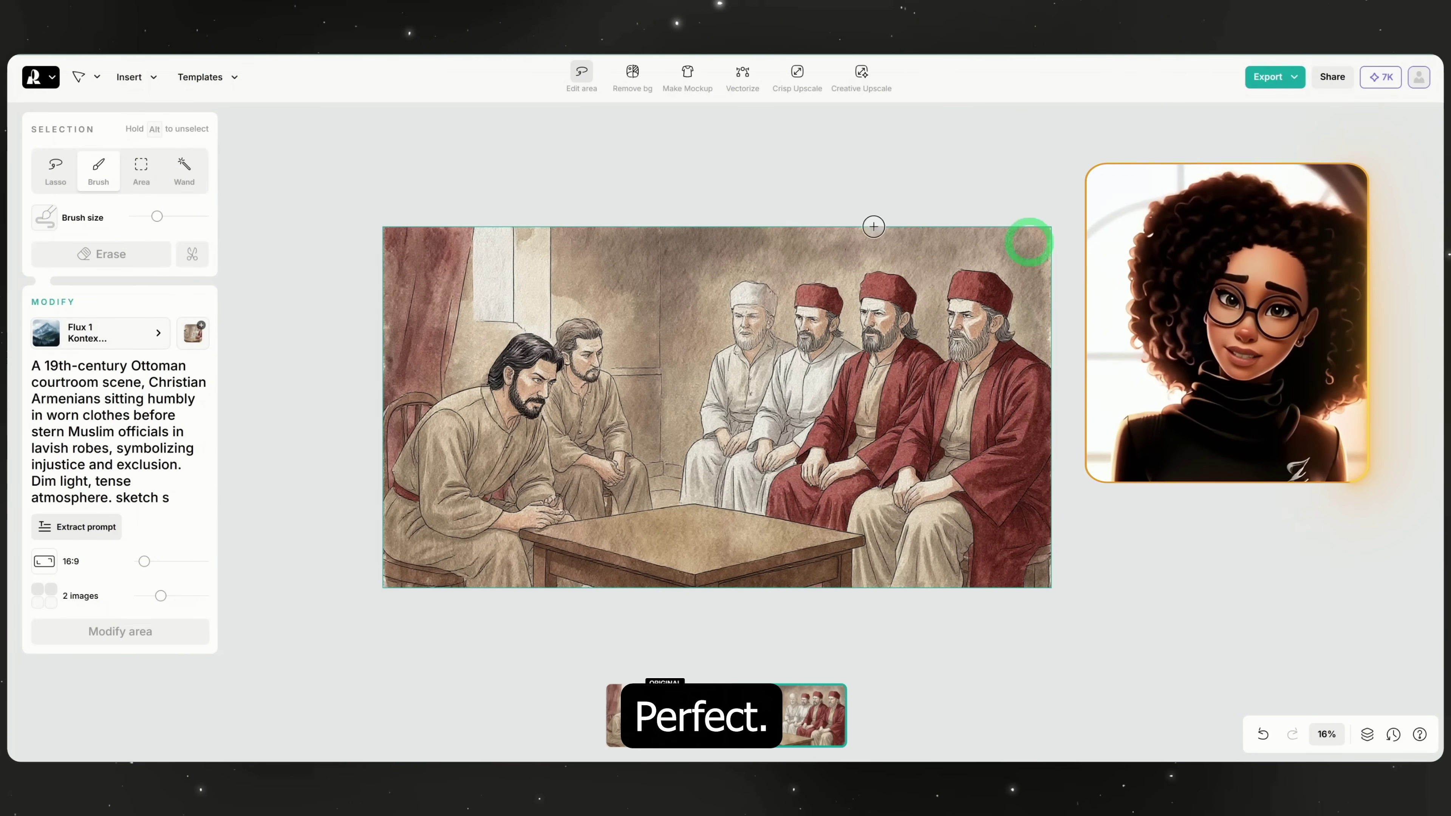
left_click(540, 395)
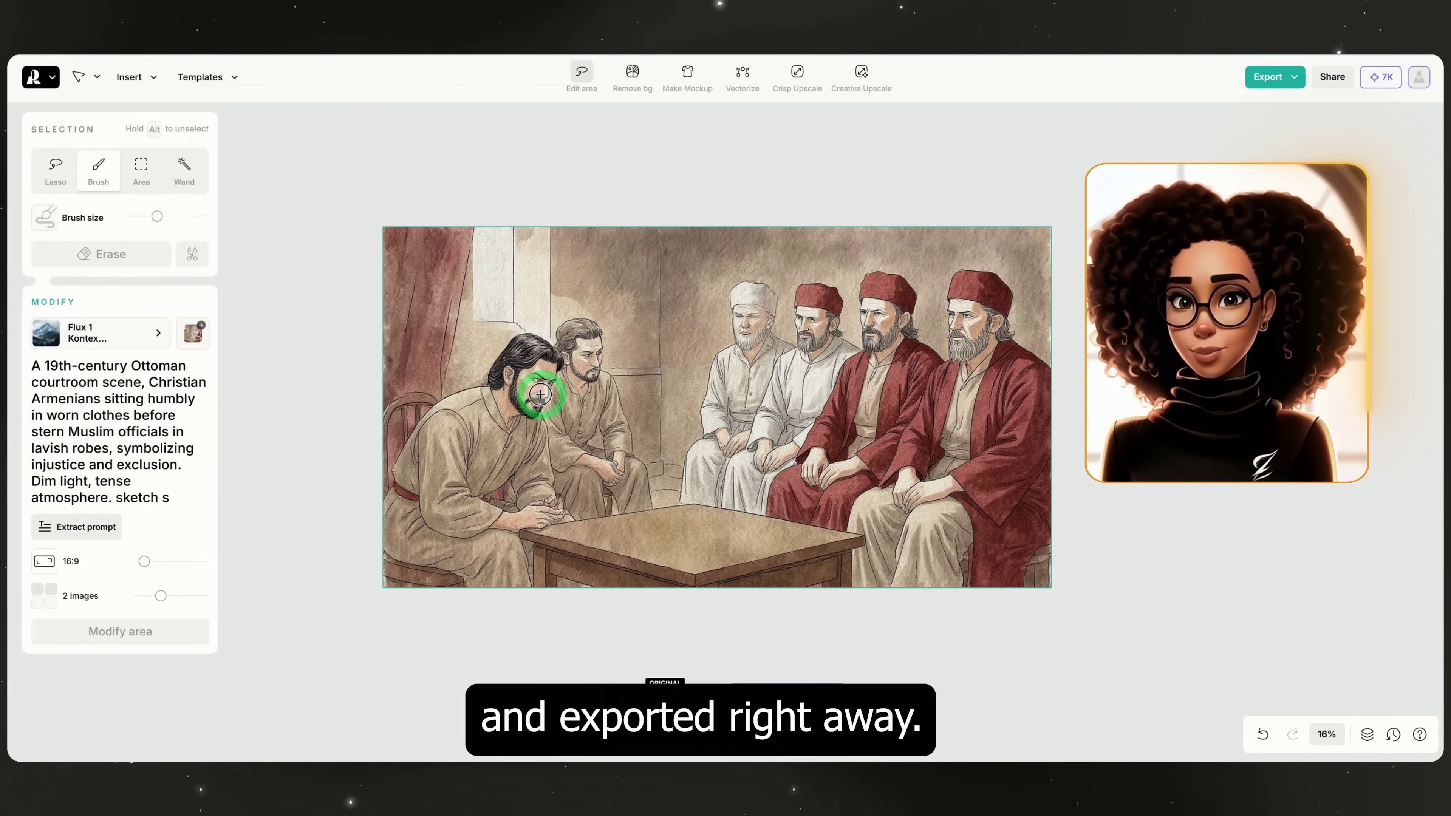
left_click(825, 420)
left_click(742, 435)
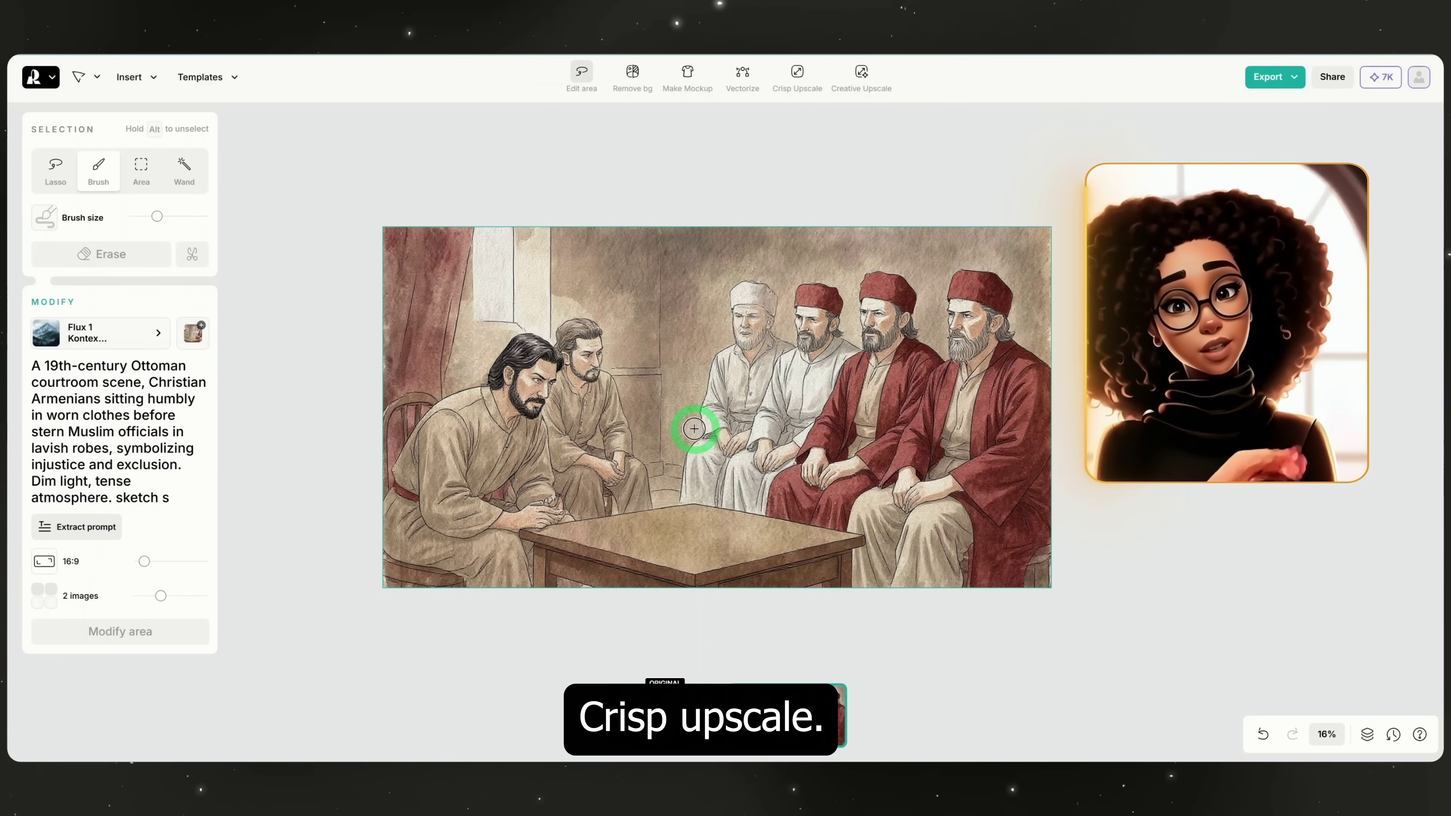
Step: Crisp Upscale the courtroom image to 3729 × 2014, fit it in view, and exit Edit area
left_click(791, 75)
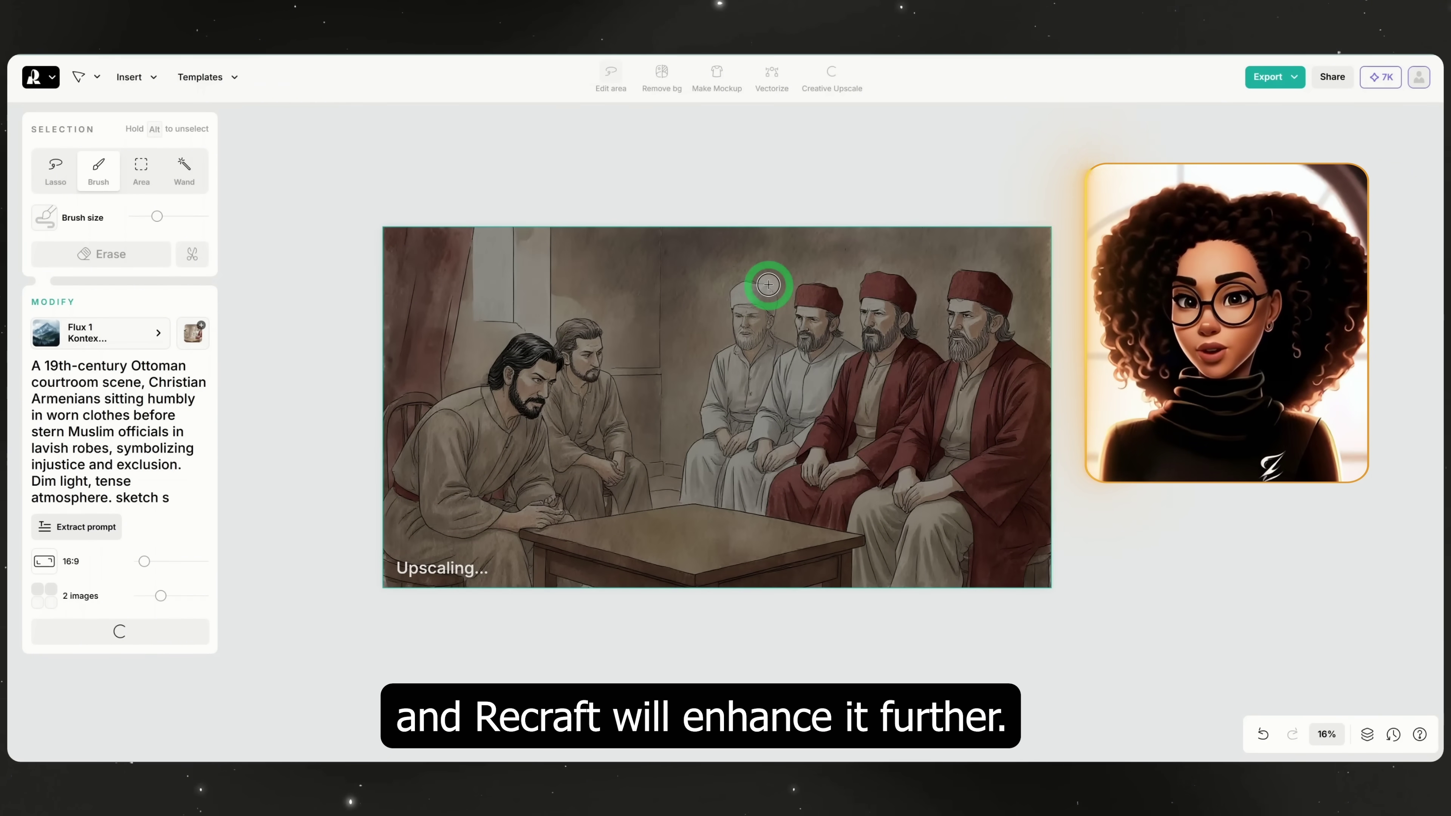
left_click(1328, 734)
left_click(1319, 698)
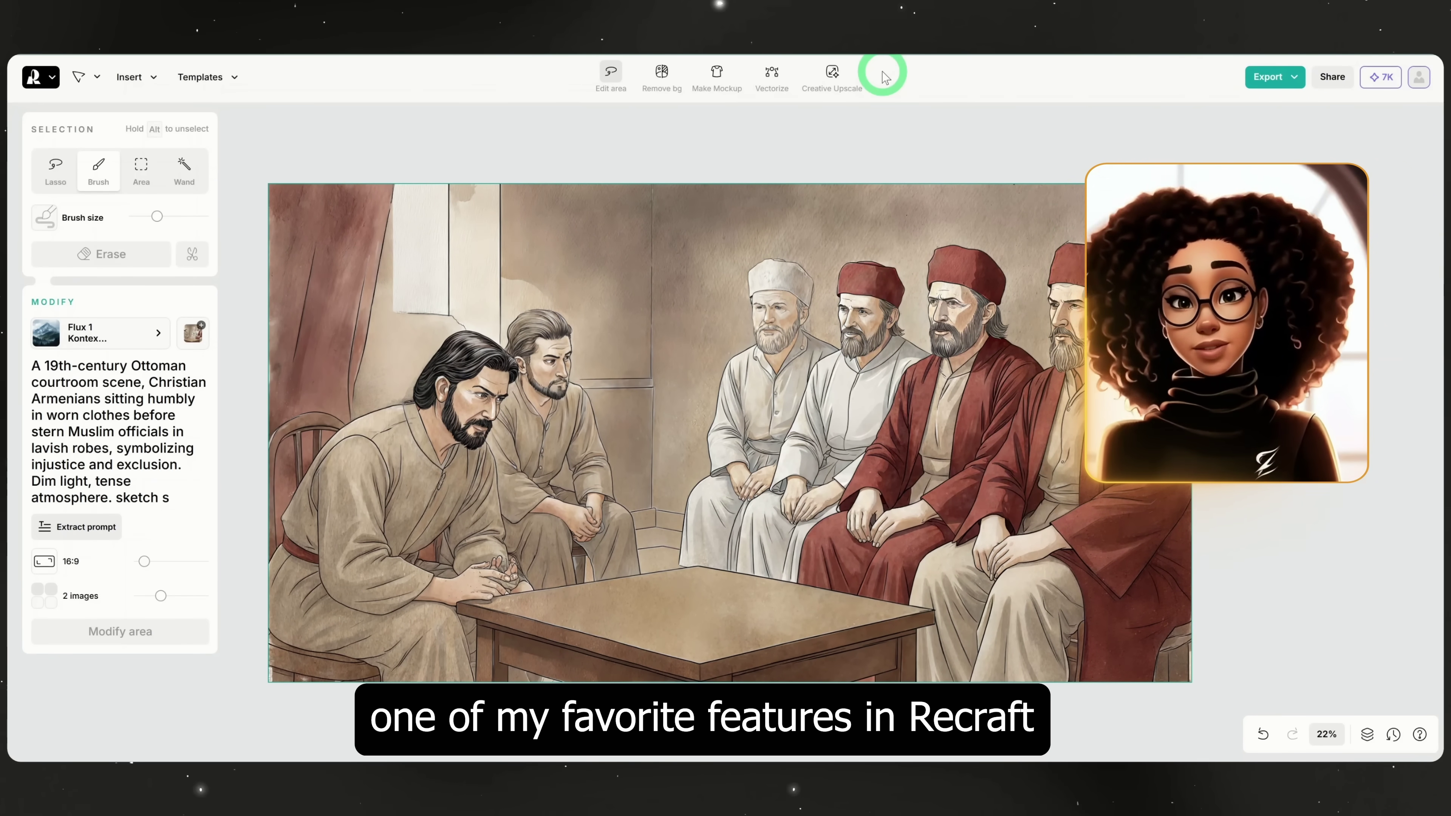
key("Escape")
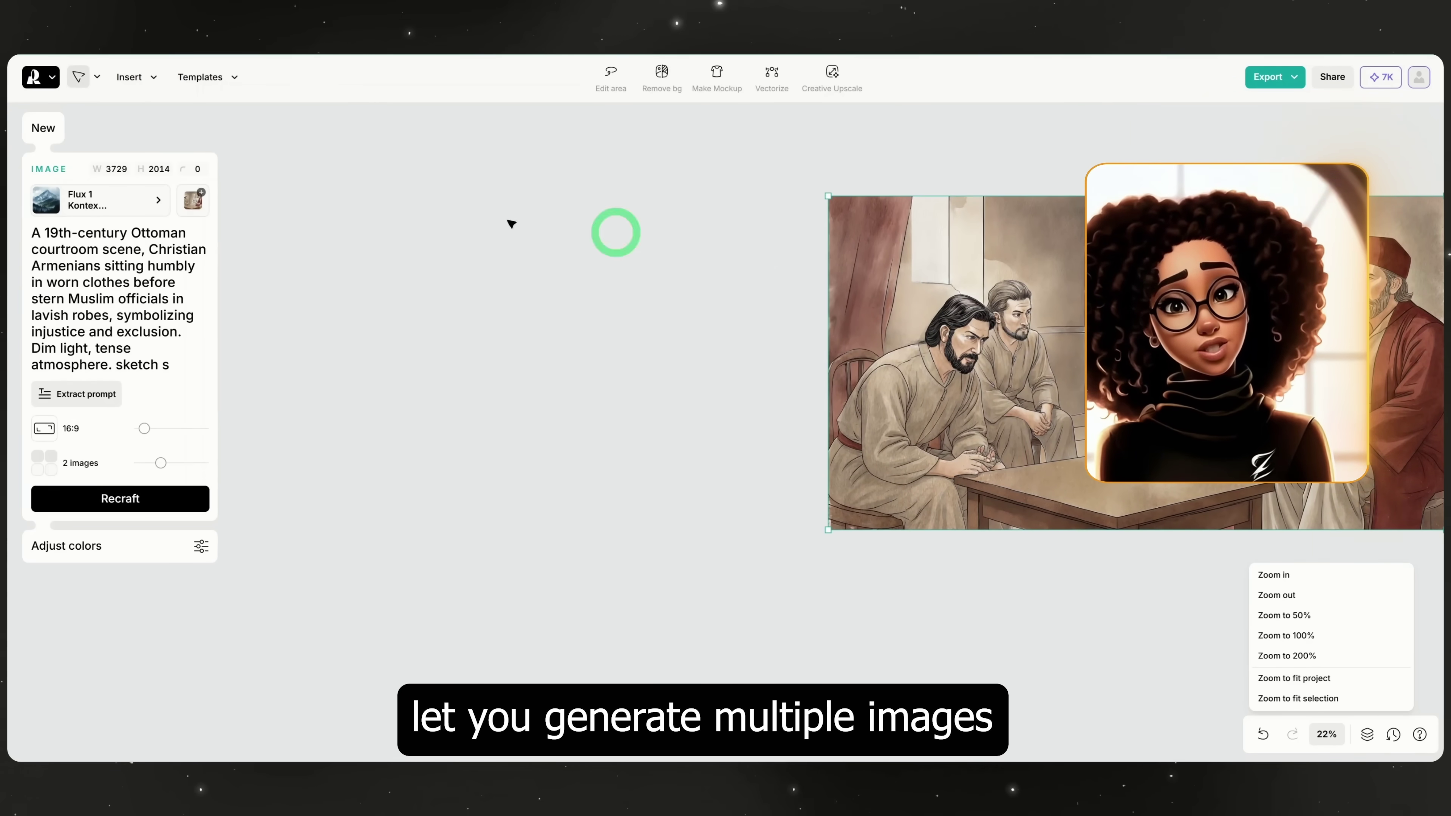
Step: Add a six-image Image set to the board at 16:9 aspect ratio
left_click(237, 220)
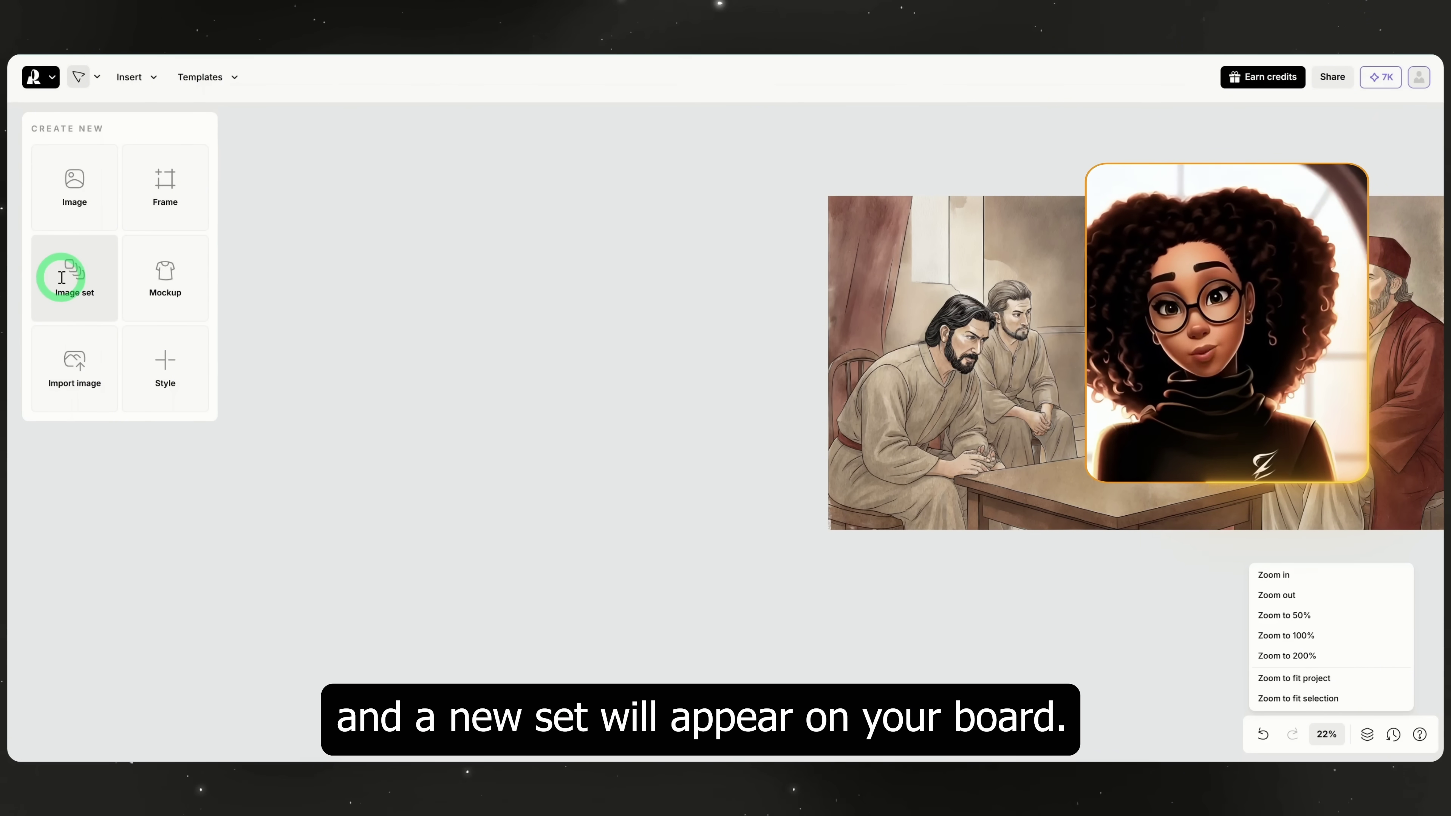
left_click(62, 278)
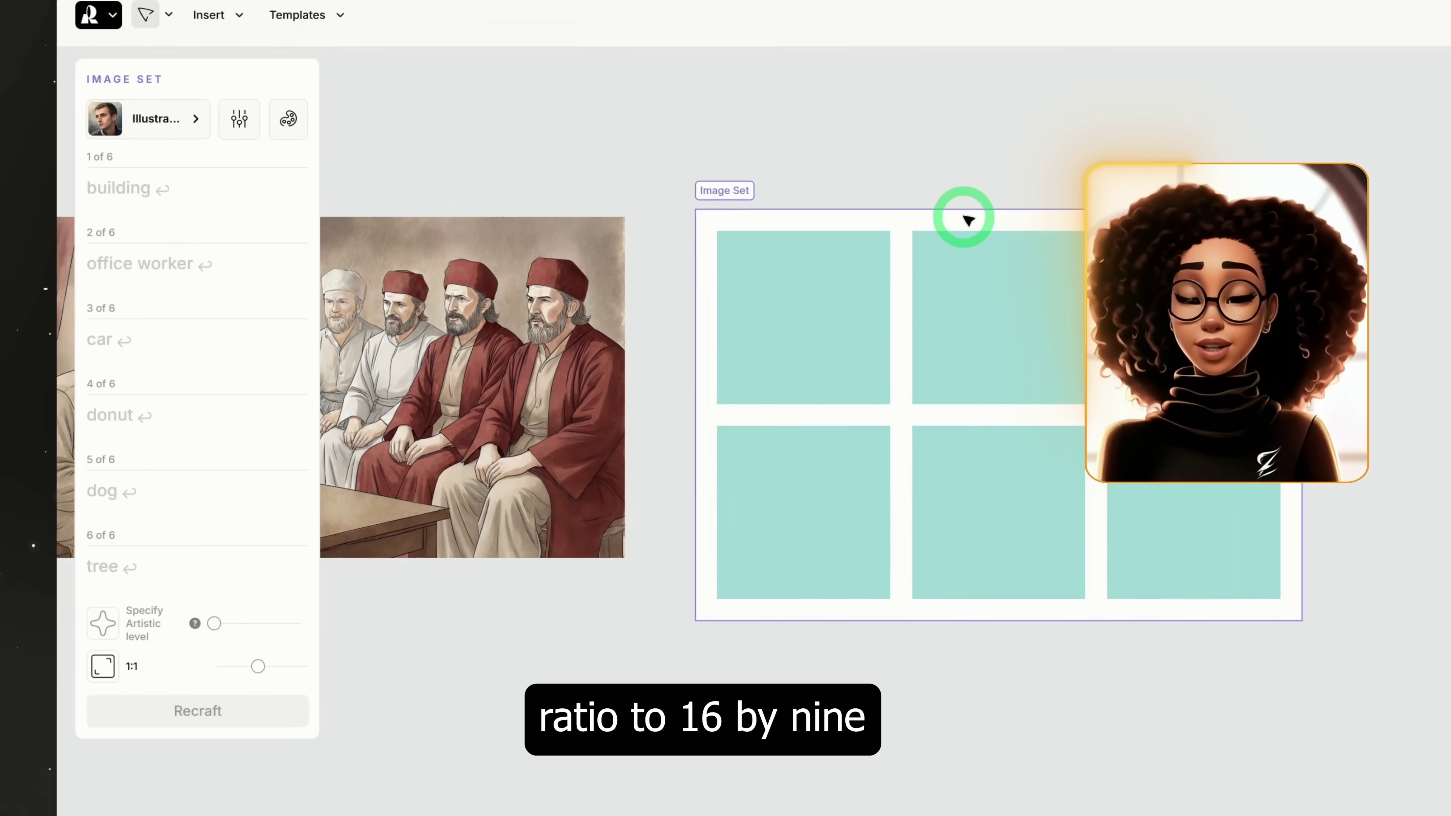
left_click_drag(169, 600, 145, 600)
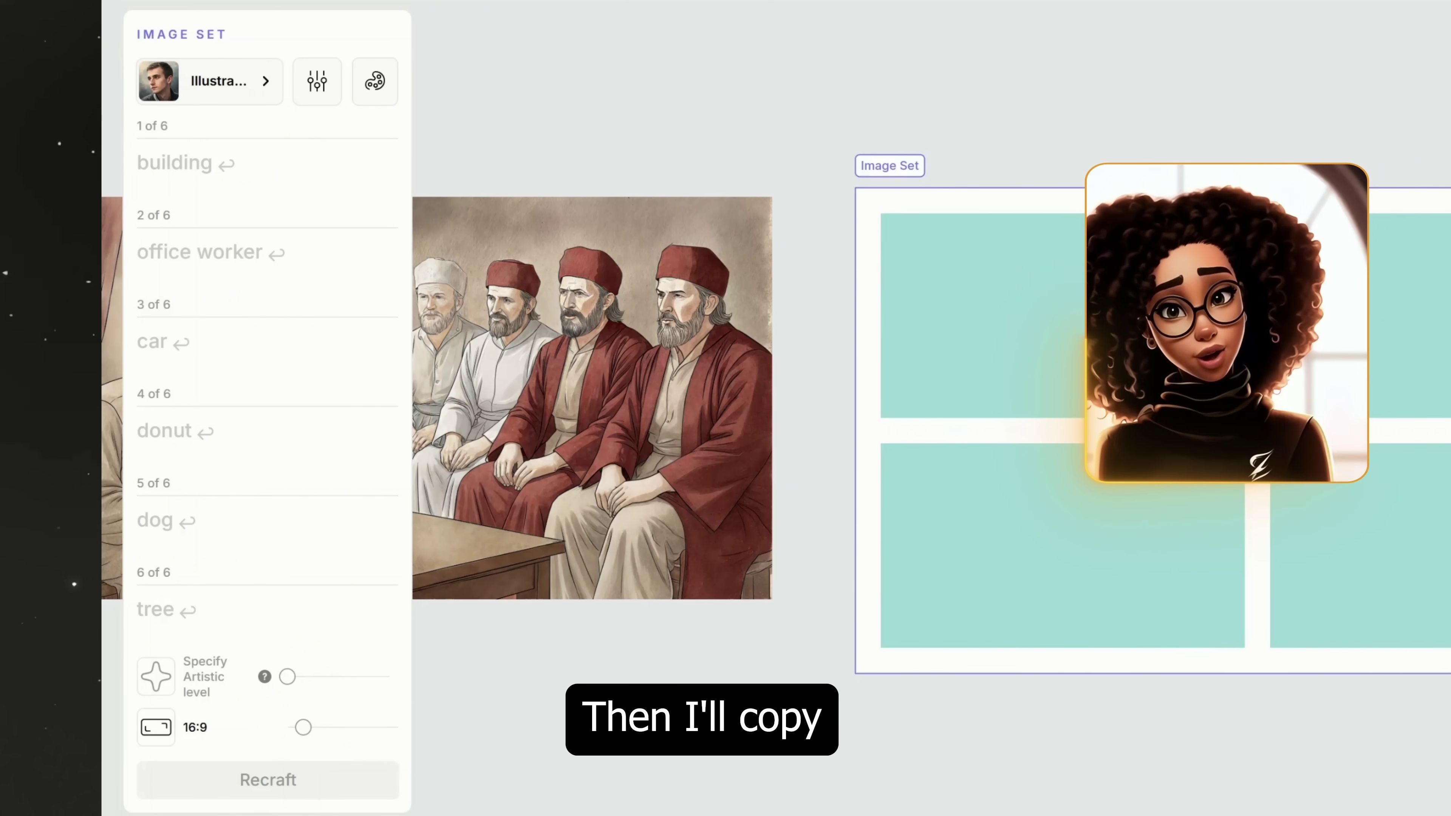
Step: Fill the set's prompts with the story scenes, pasting the bazaar scene into the sixth
left_click(761, 409)
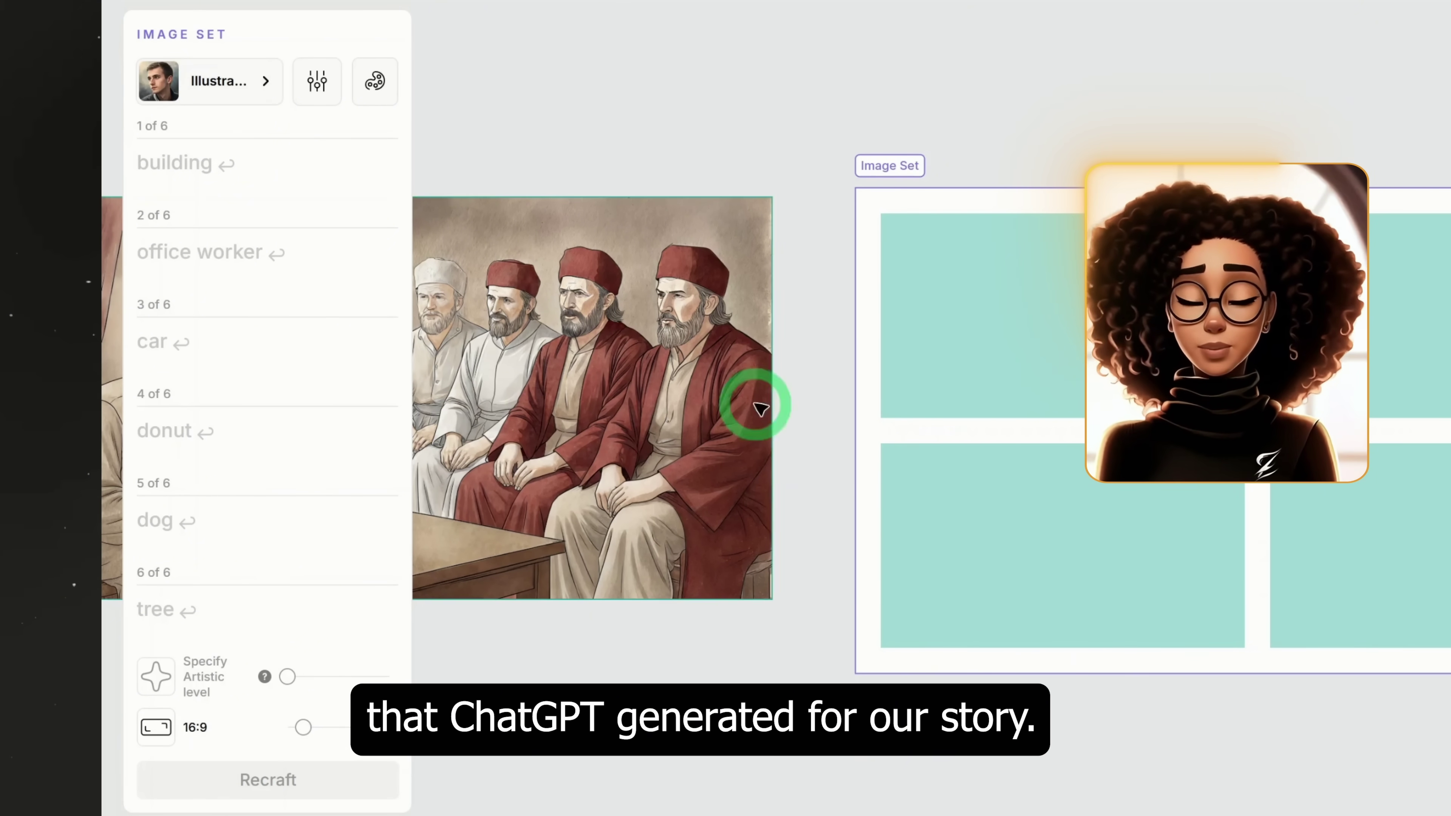
left_click(209, 126)
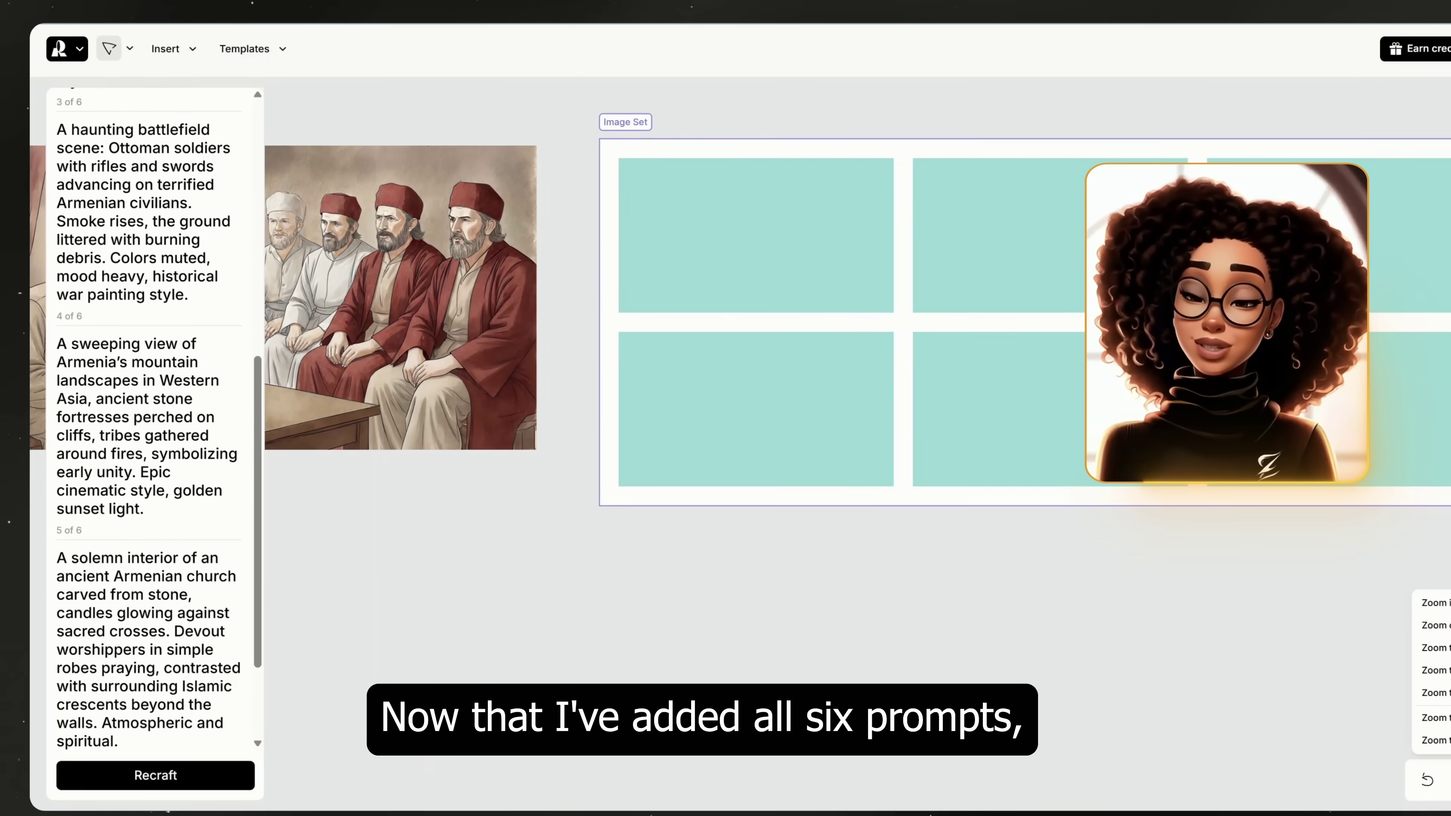
left_click_drag(362, 610, 251, 635)
left_click(63, 623)
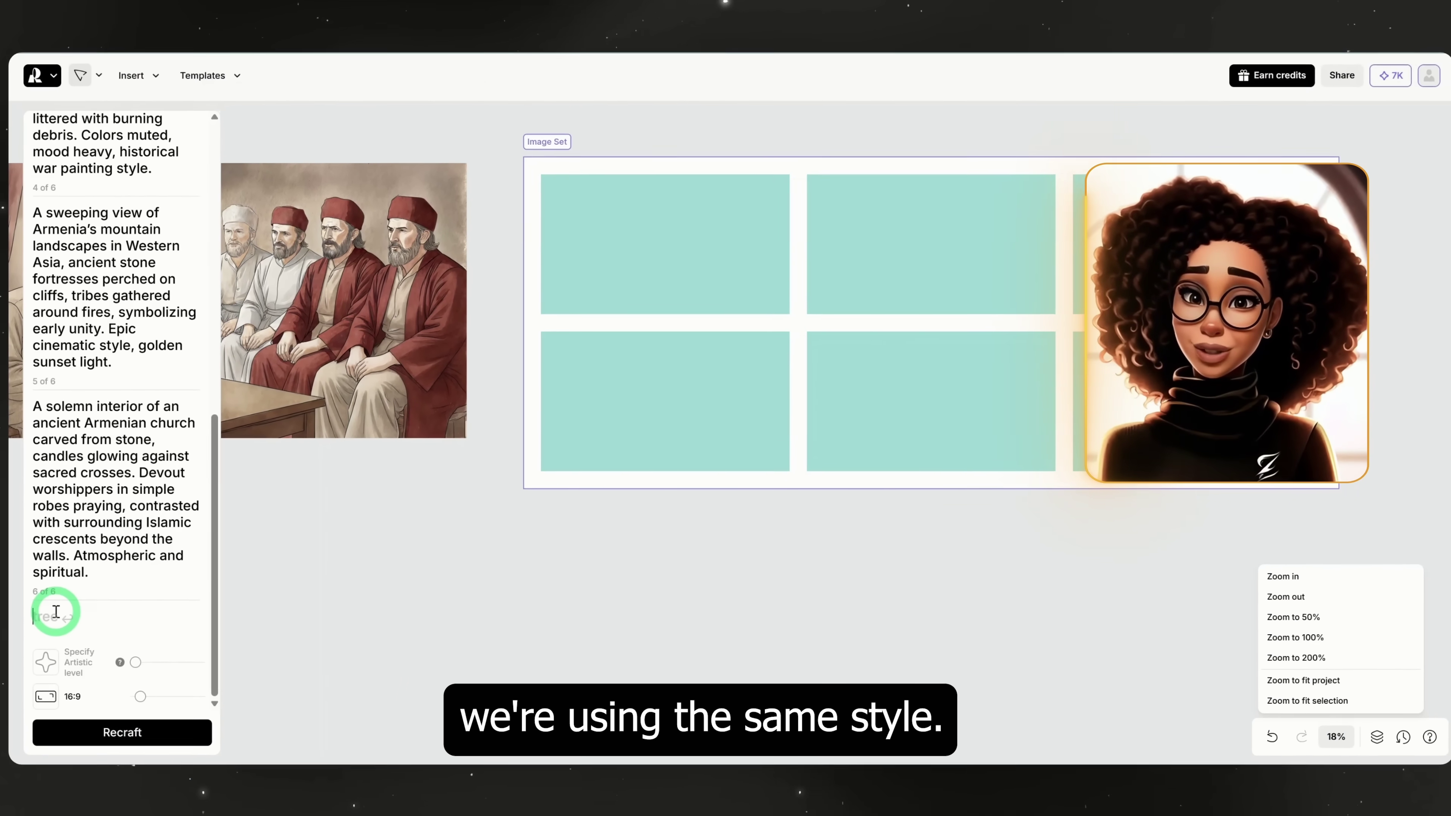
type("An Ottoman-era bazaar scene: Armenian merchants in fine robes conducting trade, while envious Muslim elites watch with suspicion. Bright colors of textiles contrast with the shadowed expressions of resentment. Realistic 19th-century painting.")
Step: Apply the saved Nature Narrative Illustration style to the image set
left_click(473, 107)
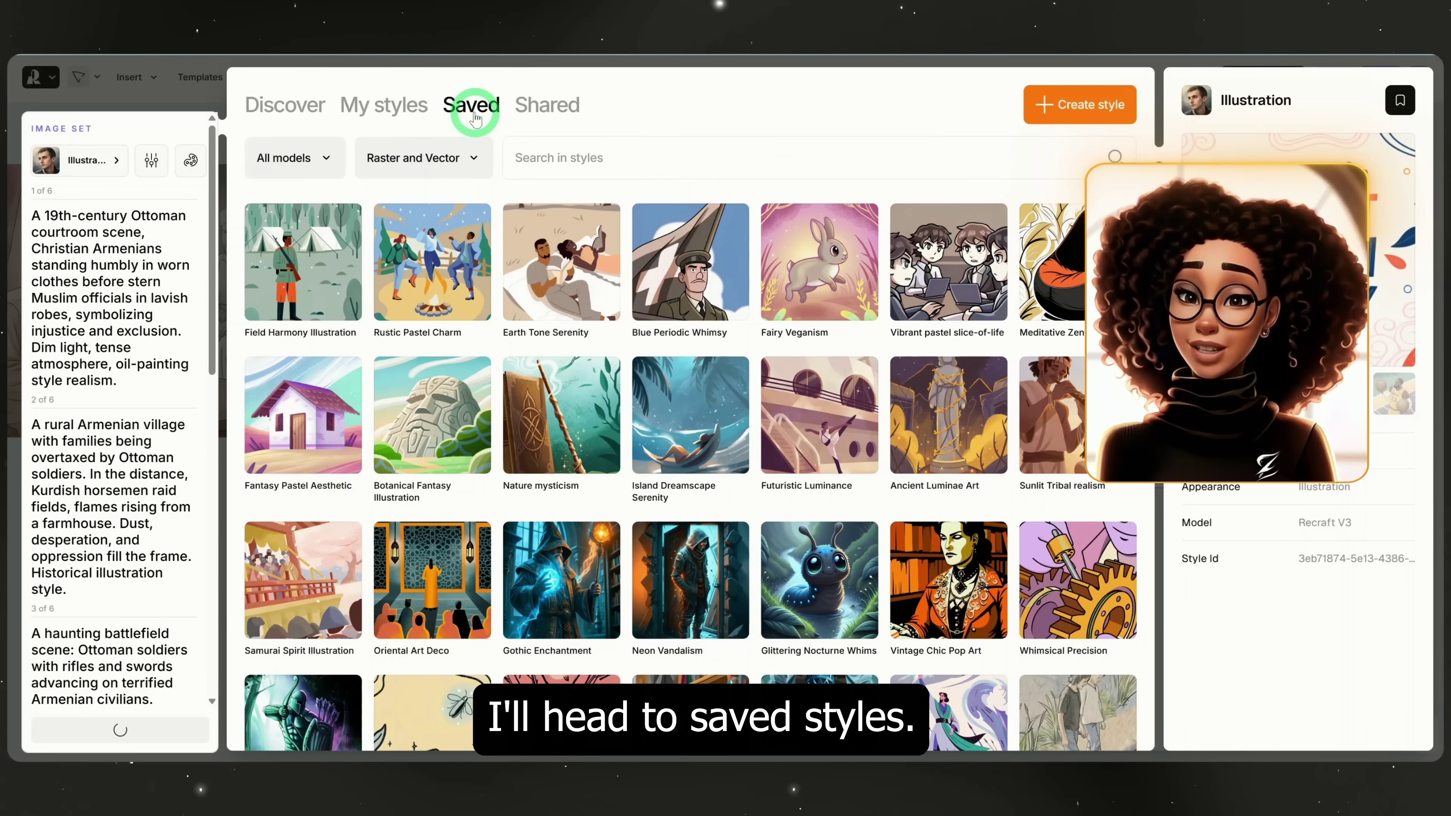
scroll(629, 486, "down", 3)
scroll(731, 597, "down", 3)
left_click(1040, 527)
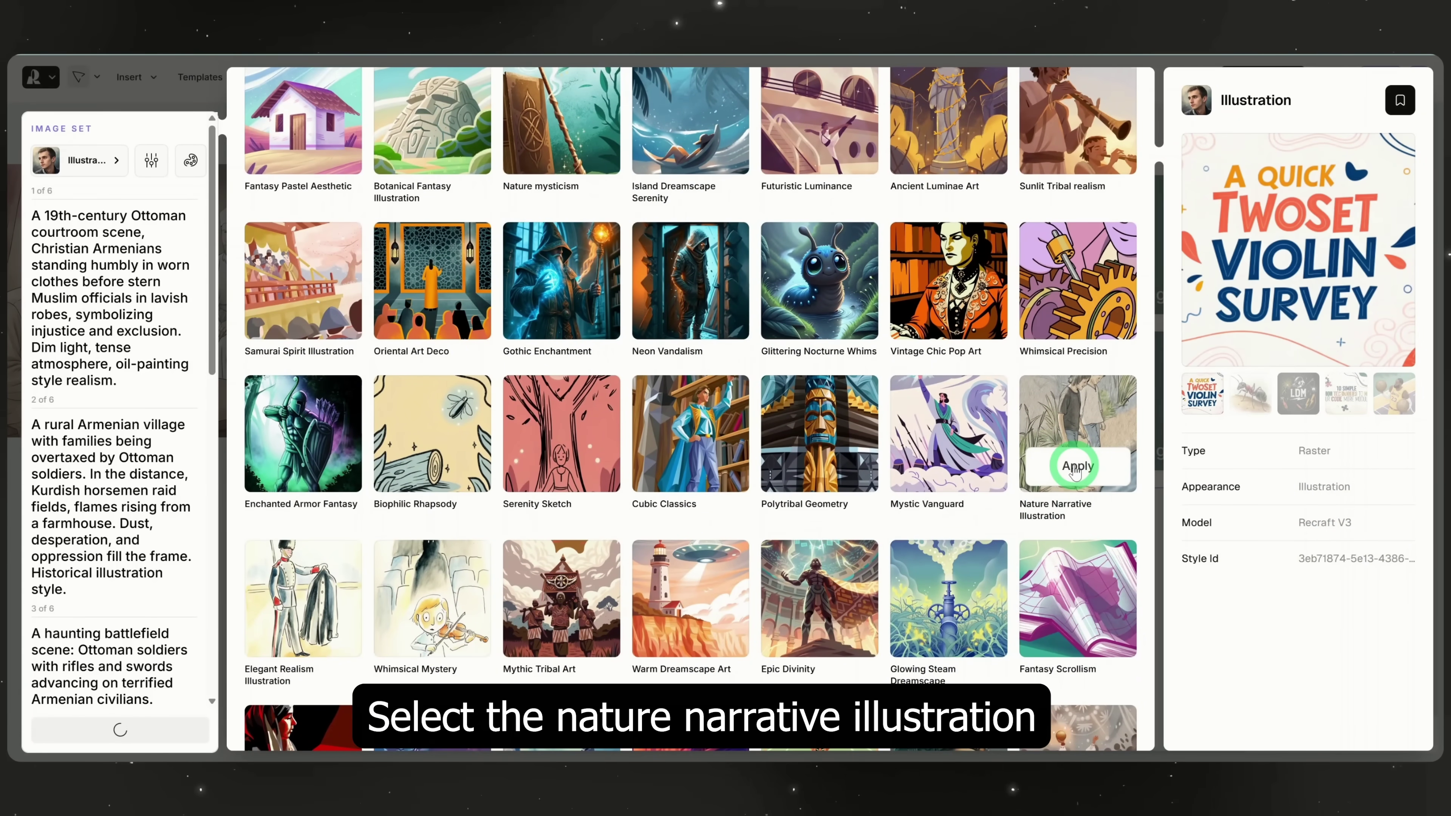
left_click(1075, 468)
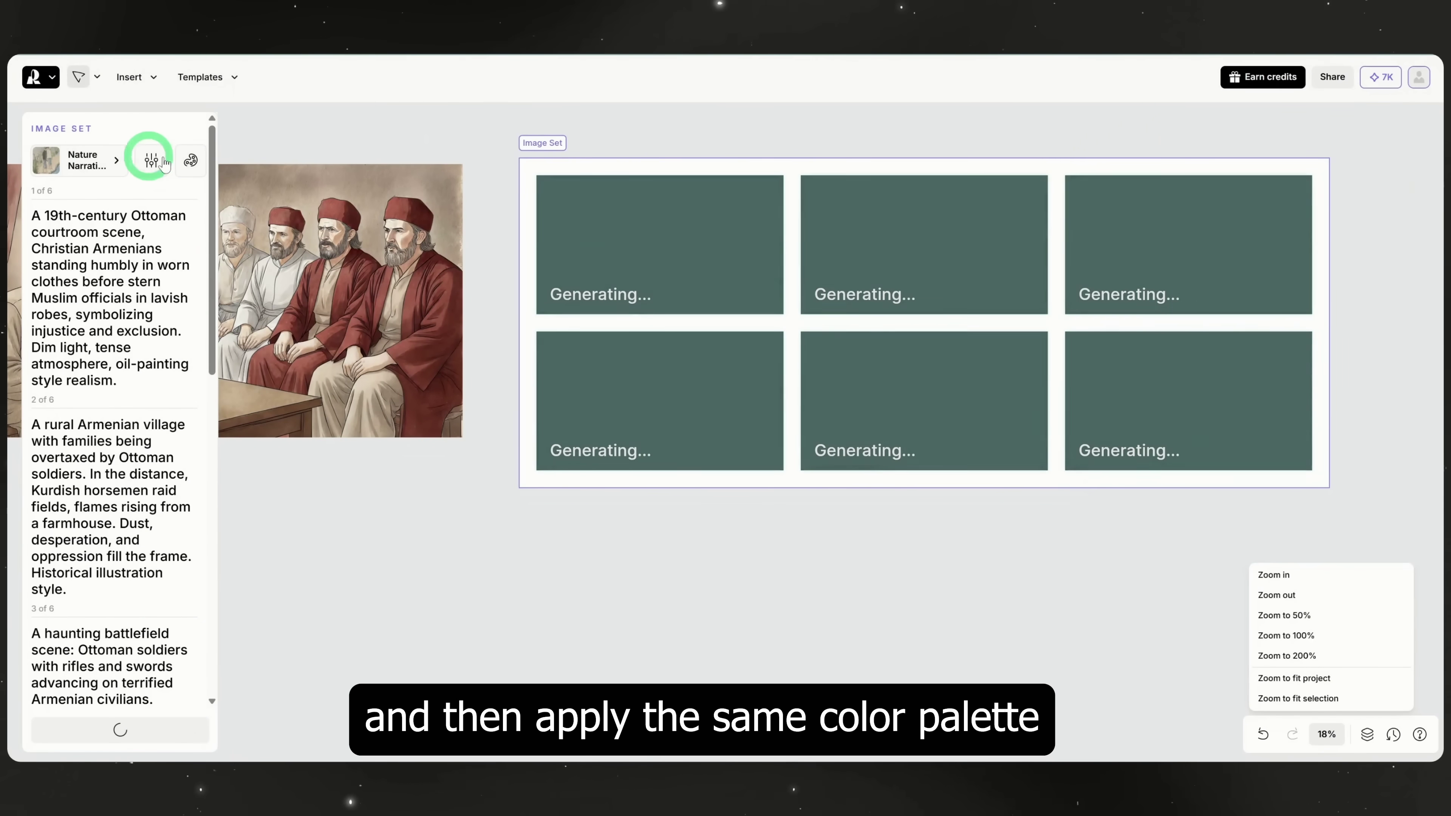
Step: Apply the first saved earthy colour palette to the set
left_click(191, 162)
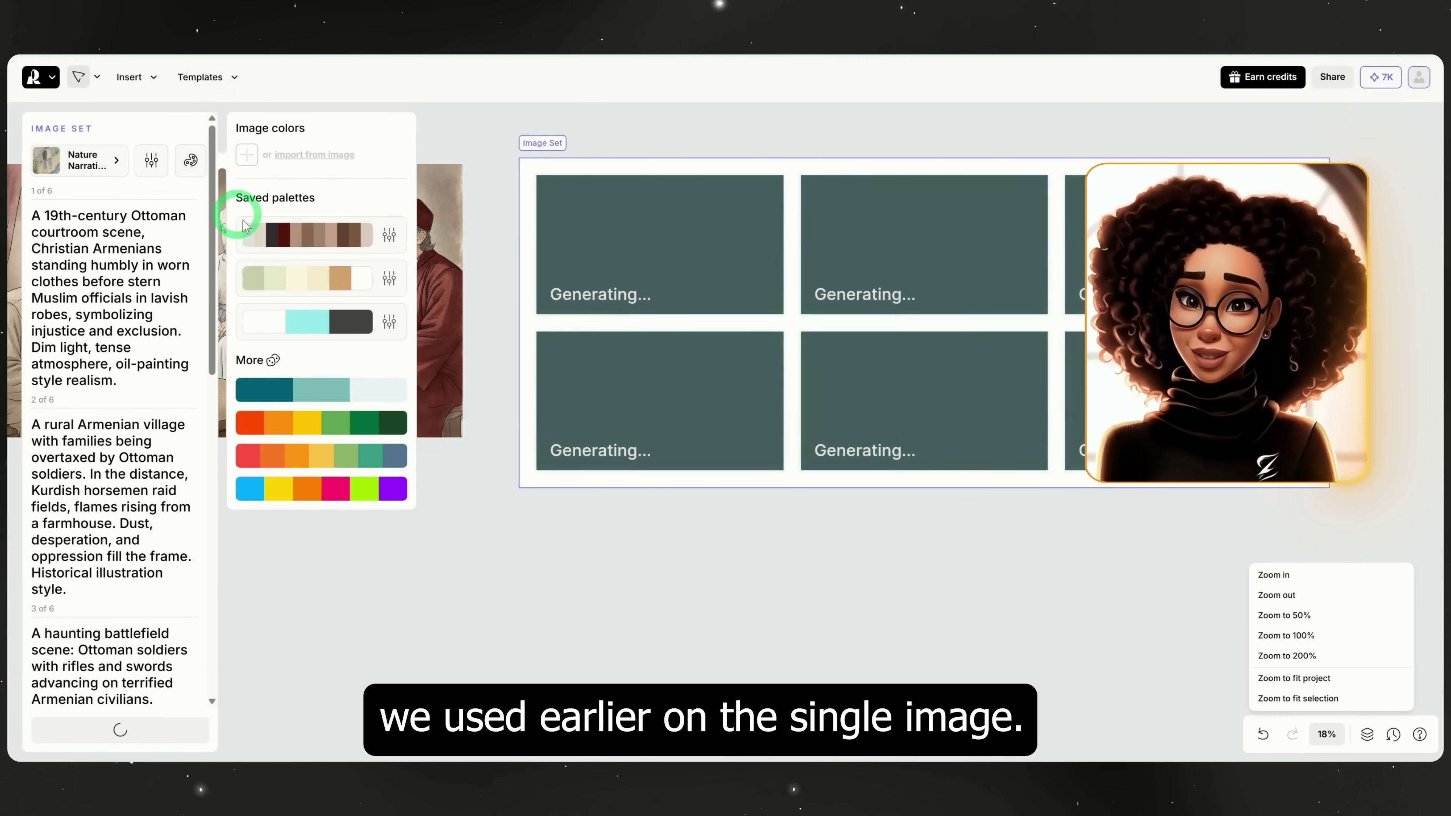
left_click(289, 236)
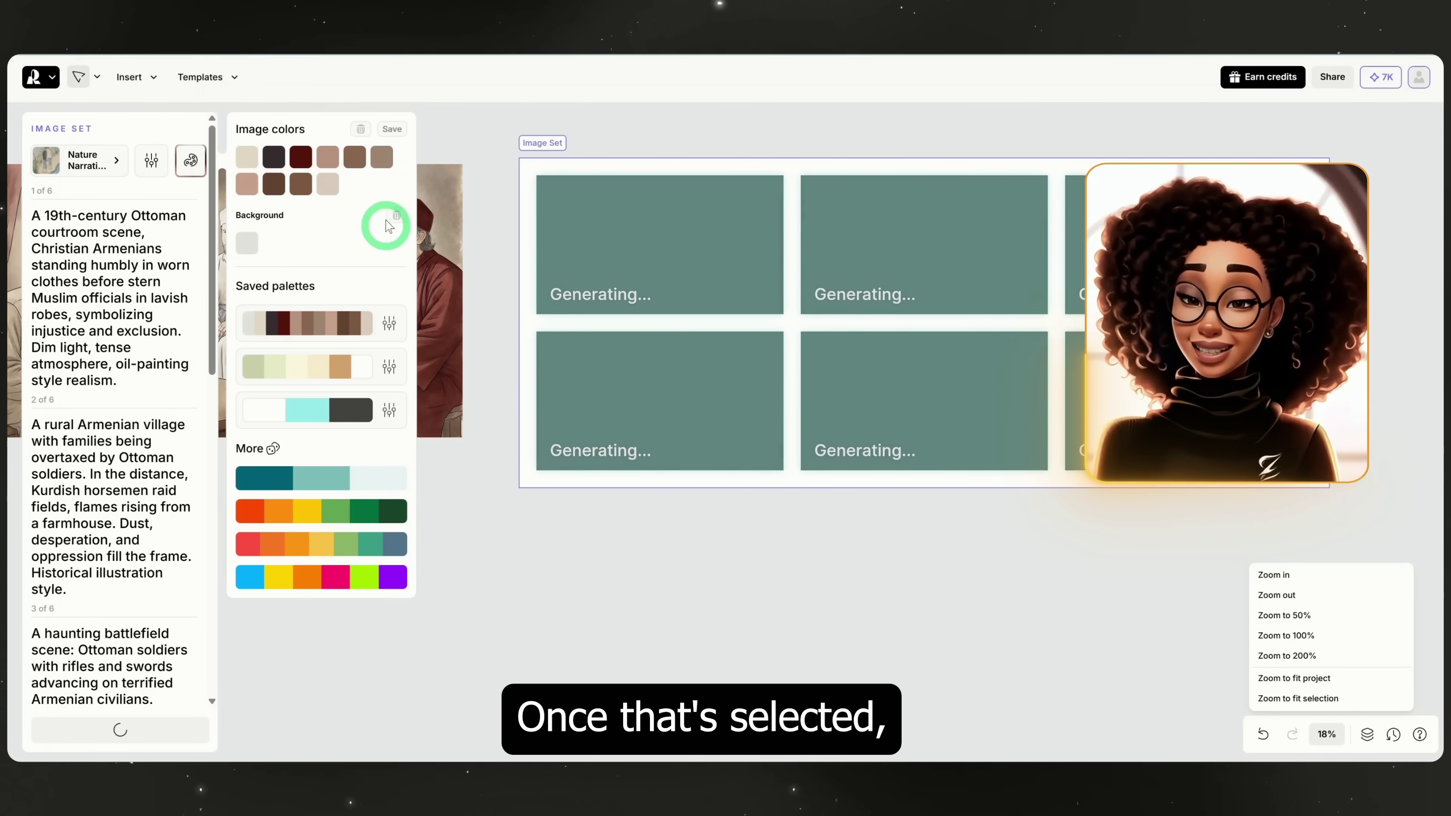
left_click(114, 731)
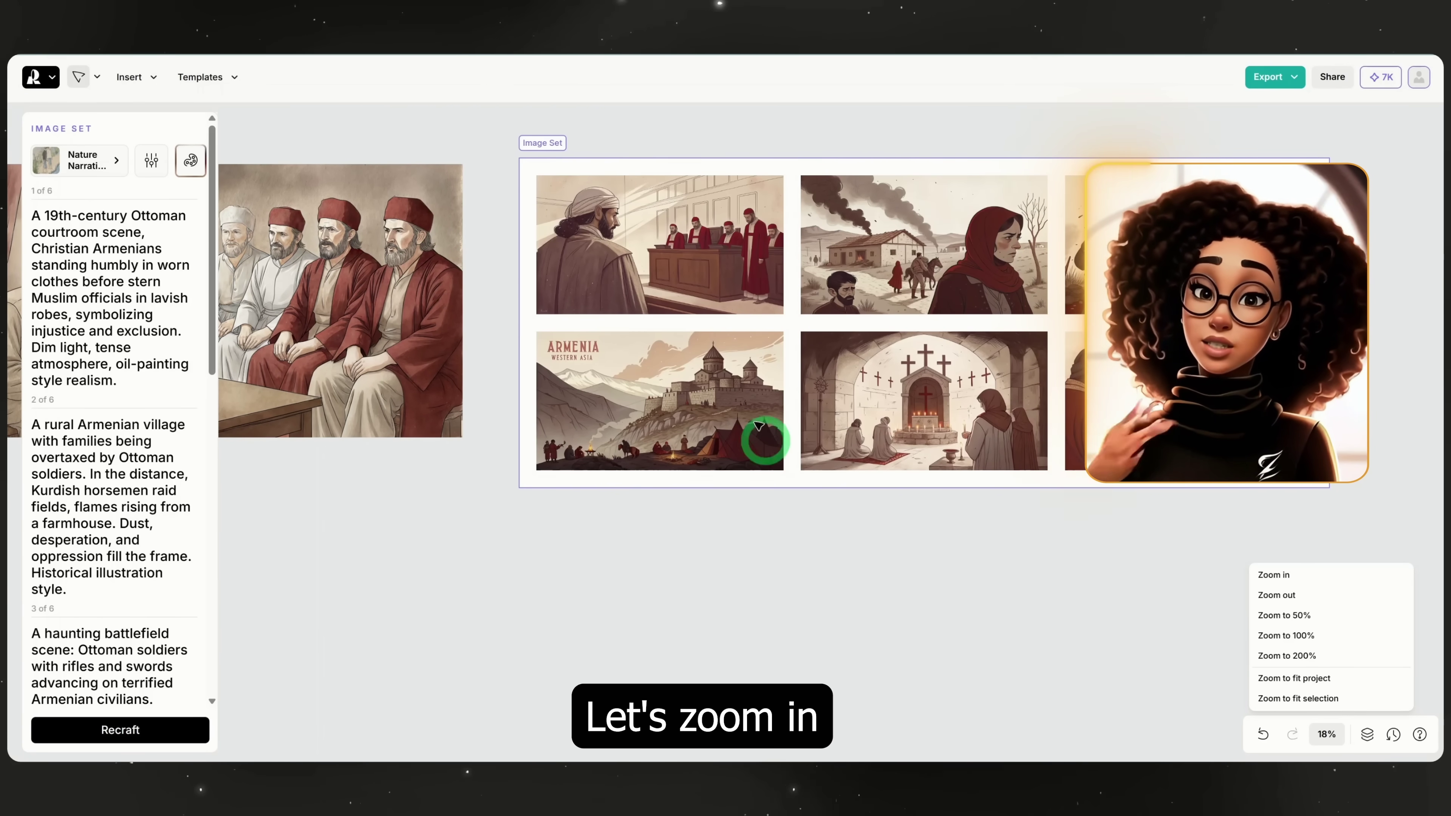
Step: Fit the whole image set in view and click through its courtroom and battlefield images
left_click(1288, 697)
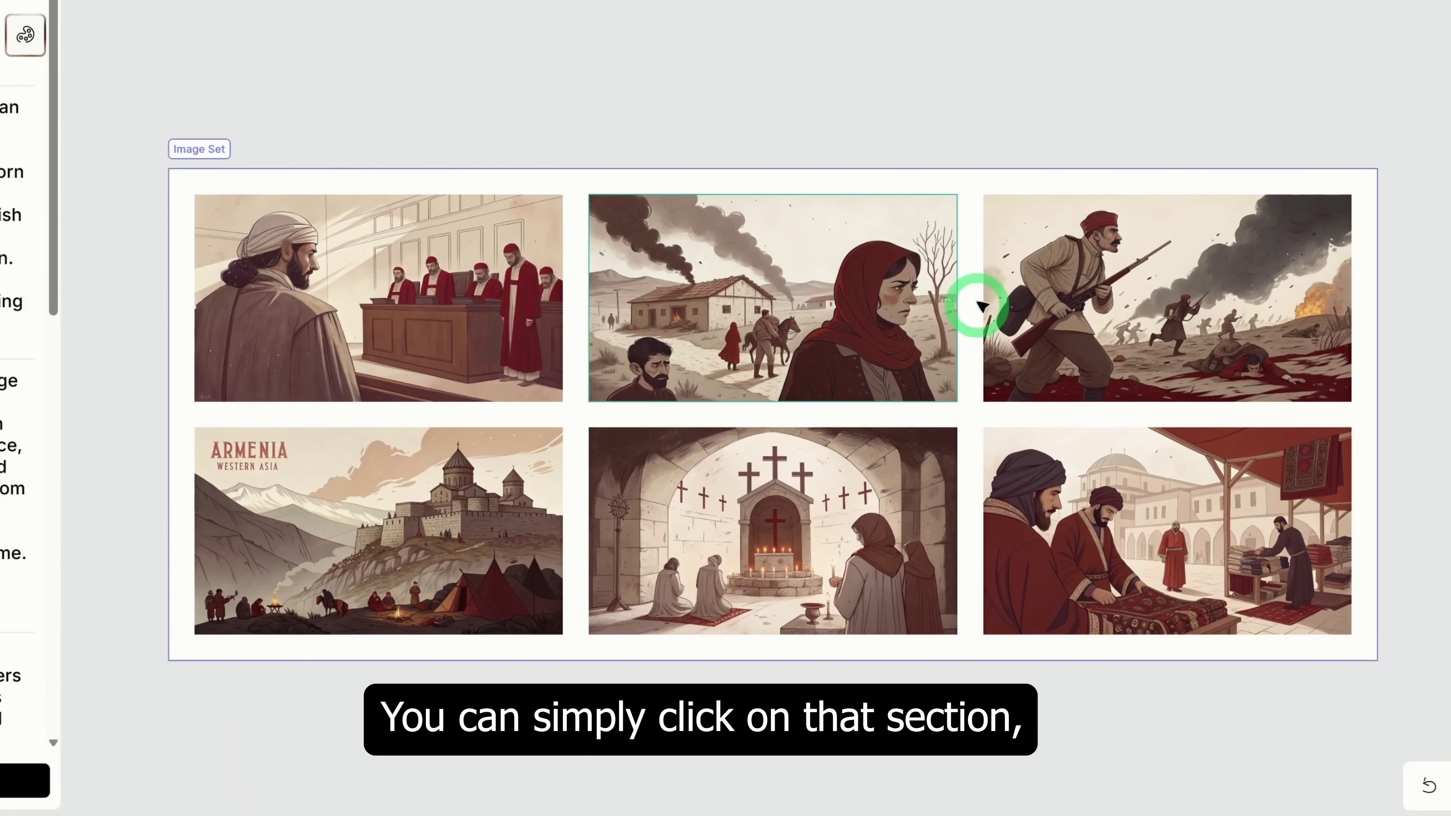
left_click(430, 241)
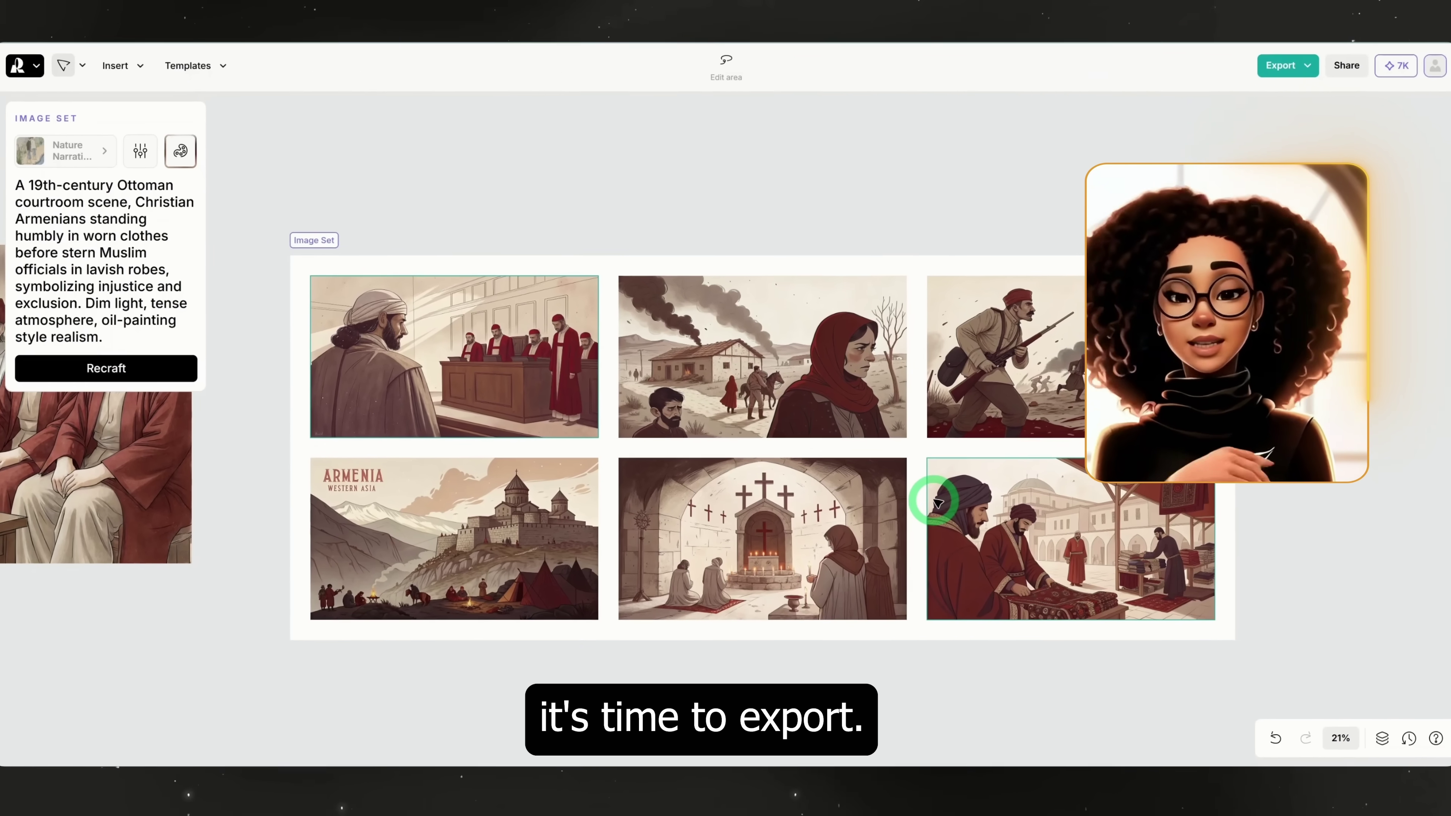
left_click(1031, 381)
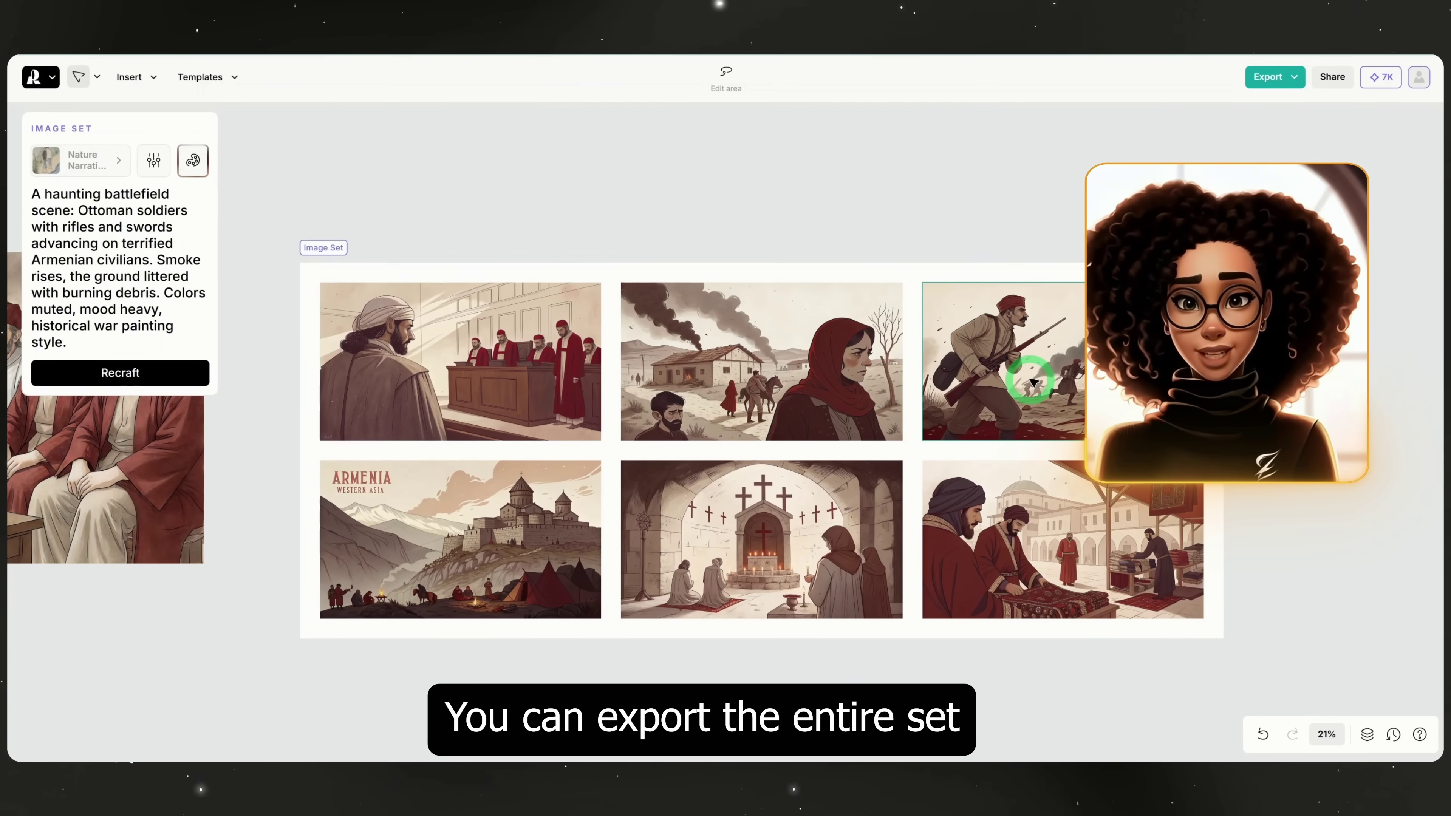
left_click(776, 262)
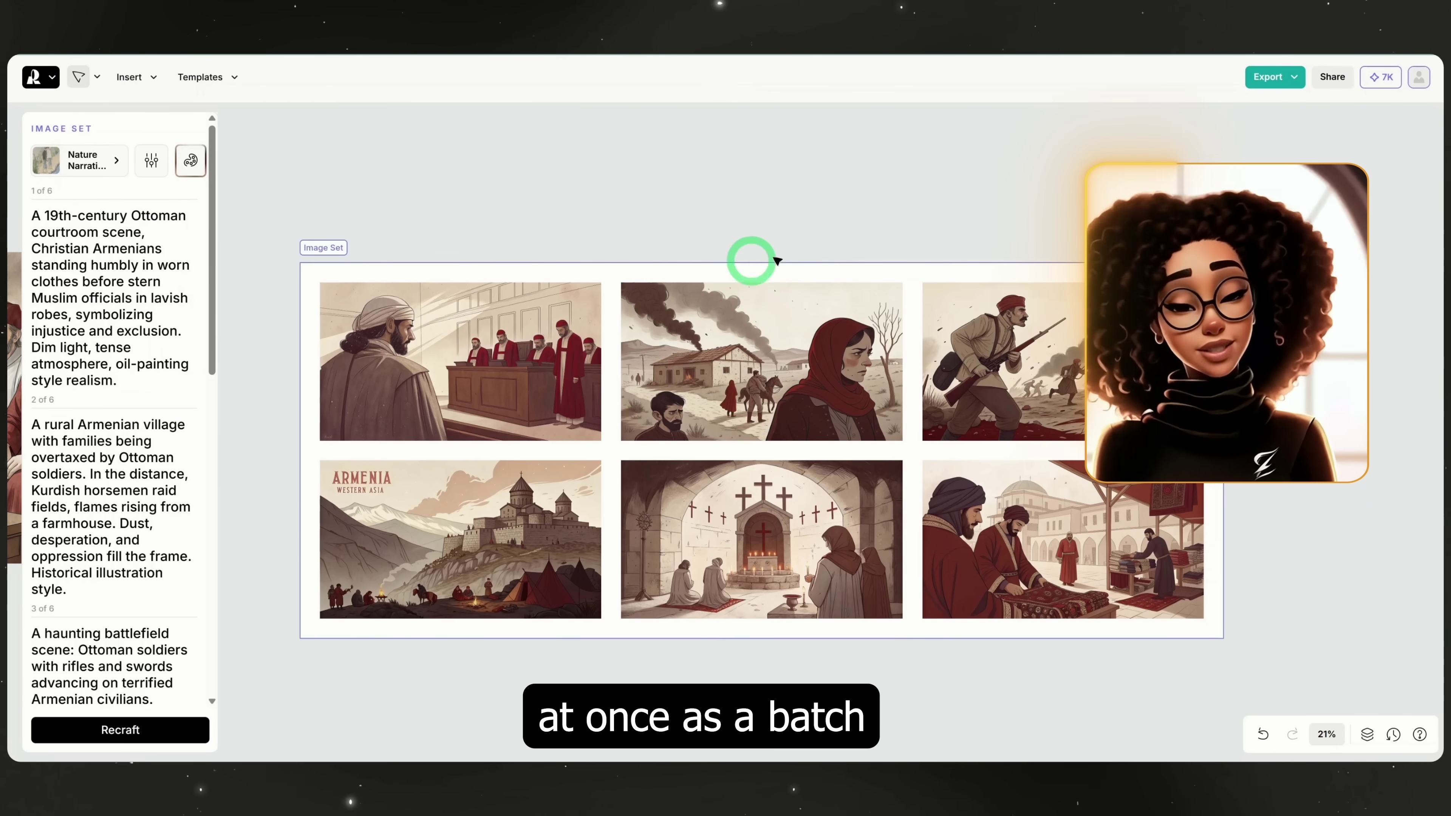
Step: Select the battlefield soldier image alone and set its 1820 × 1024 export to PNG
left_click(1047, 432)
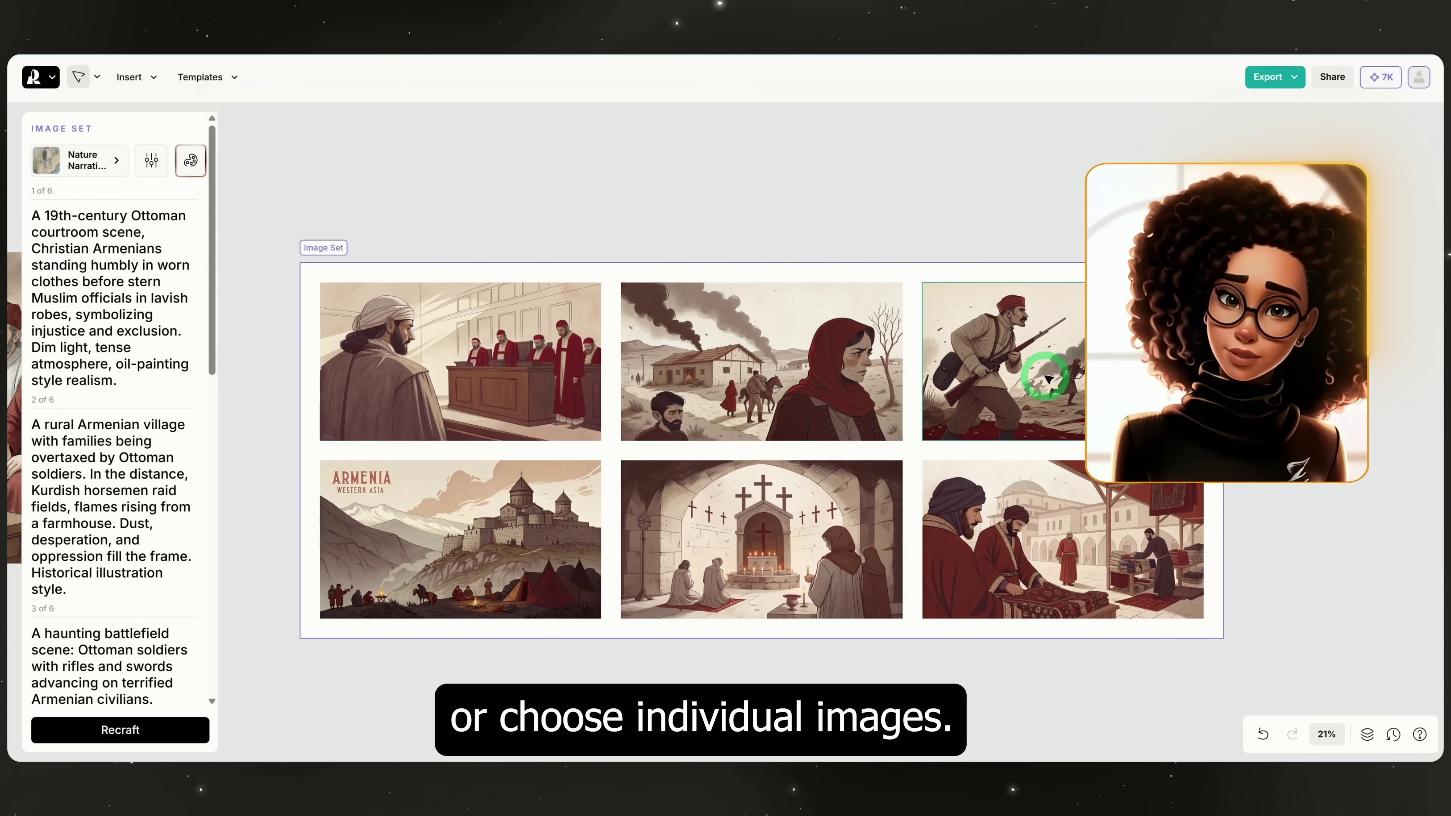
left_click(1028, 337)
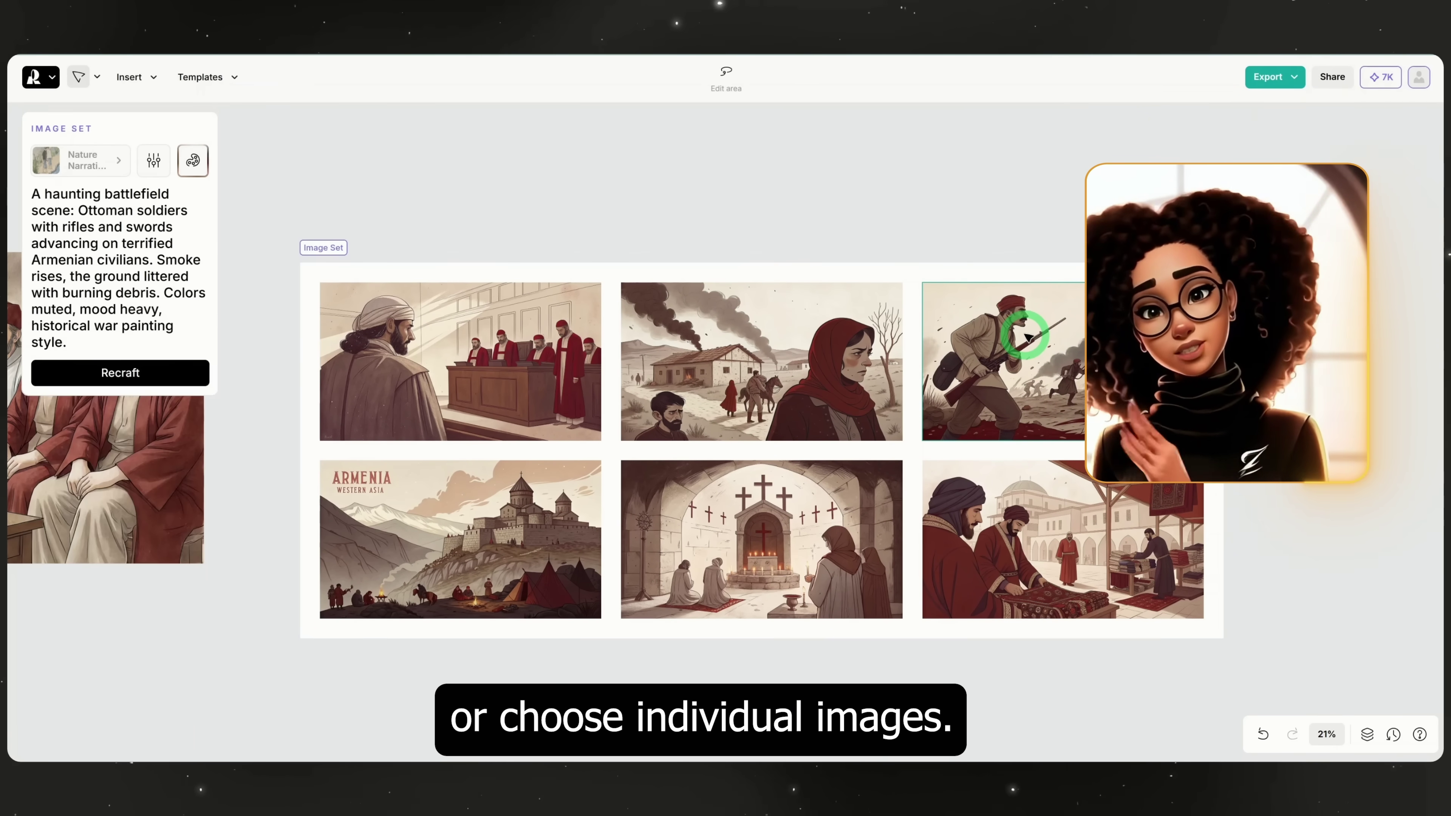
left_click(1269, 69)
left_click(1288, 180)
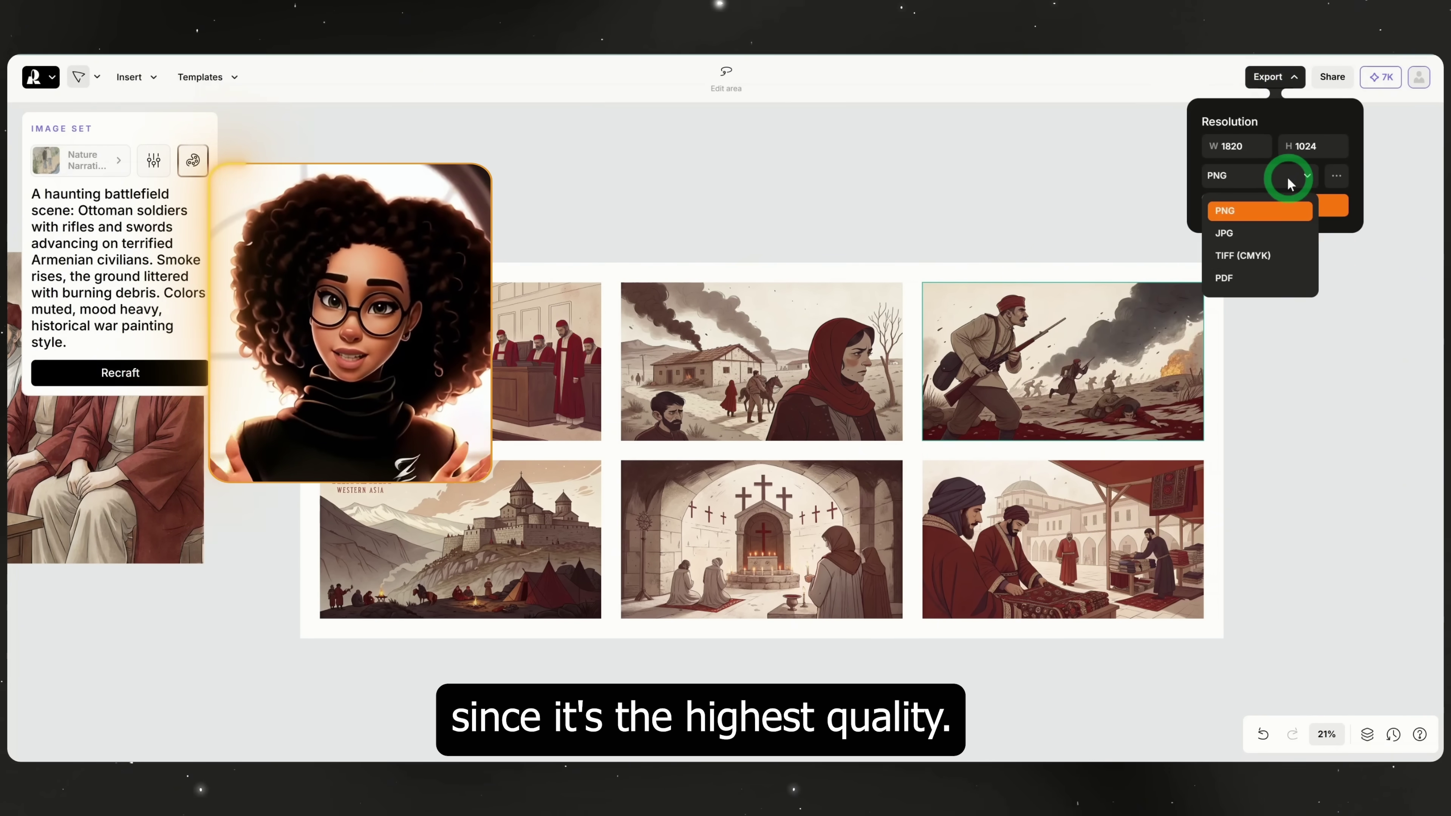